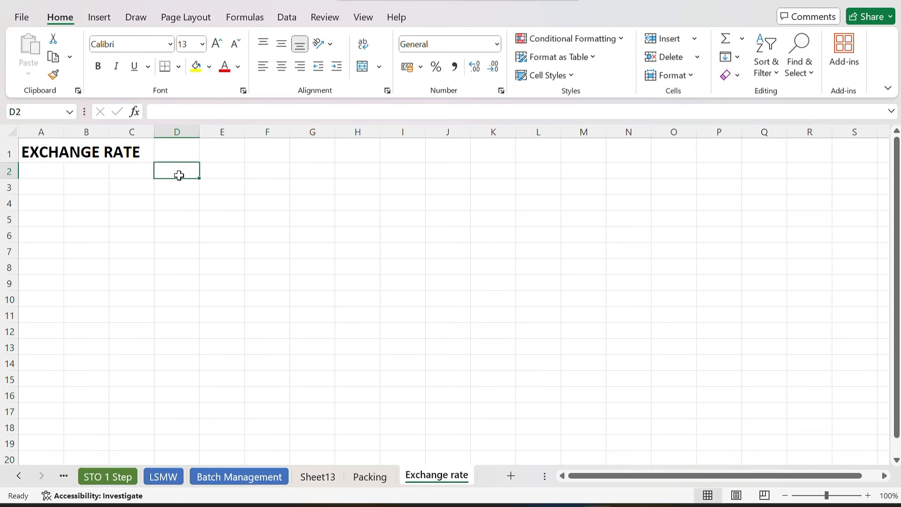
- Enter the note "Converting the local currency to customer currency on daily basis/ weekely basis/" in cell D2
double_click(179, 175)
type("Convertin")
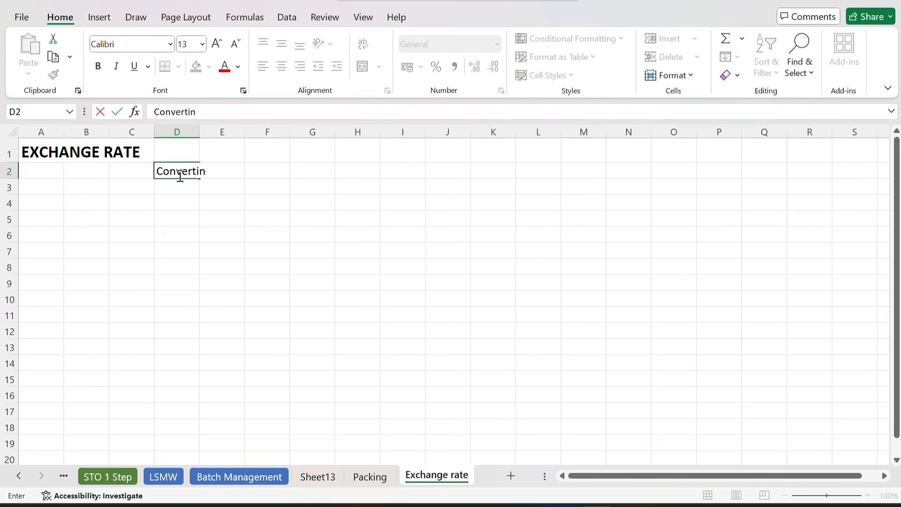
type("g the locsal")
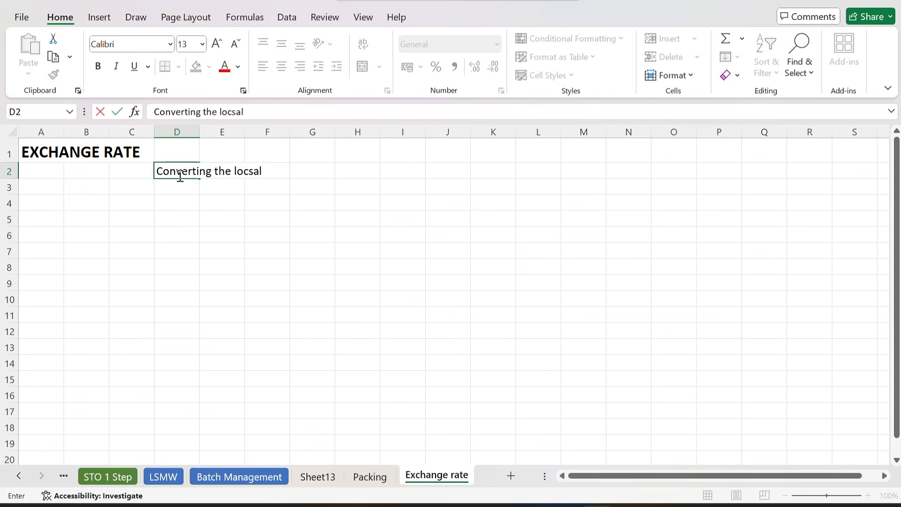
key("BackSpace")
key("BackSpace")
key("BackSpace")
type("al currency t")
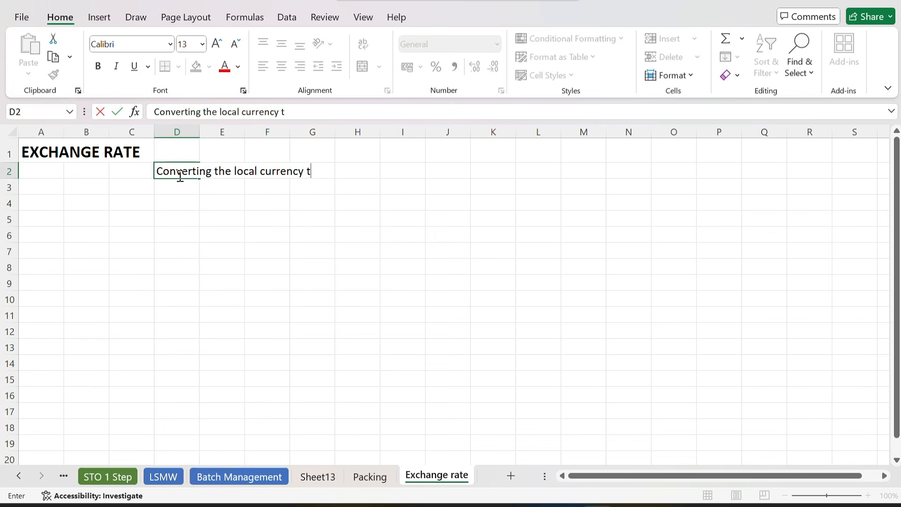
type("o customer")
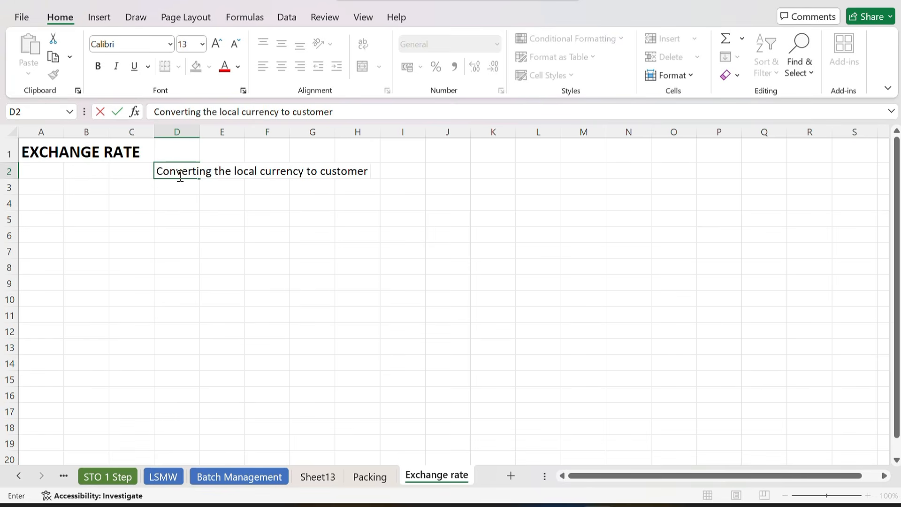
type(" currency on da")
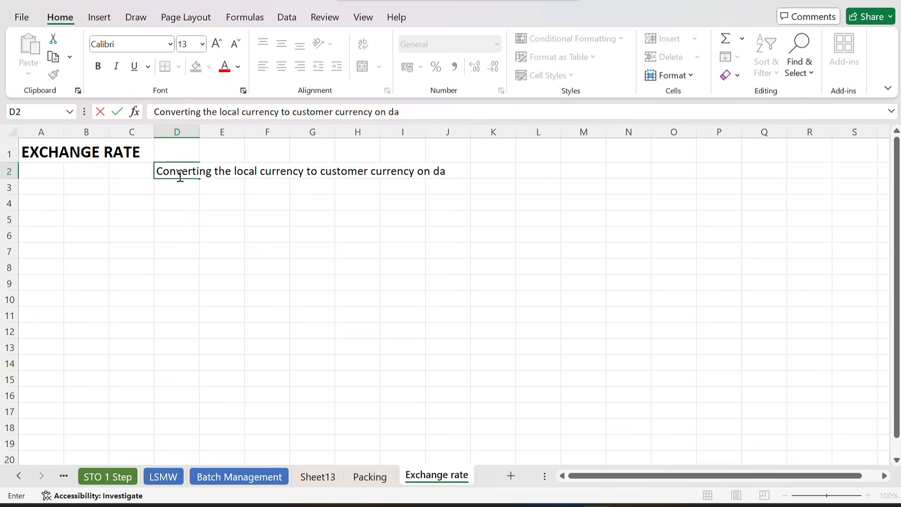
type("ily basis/ wee")
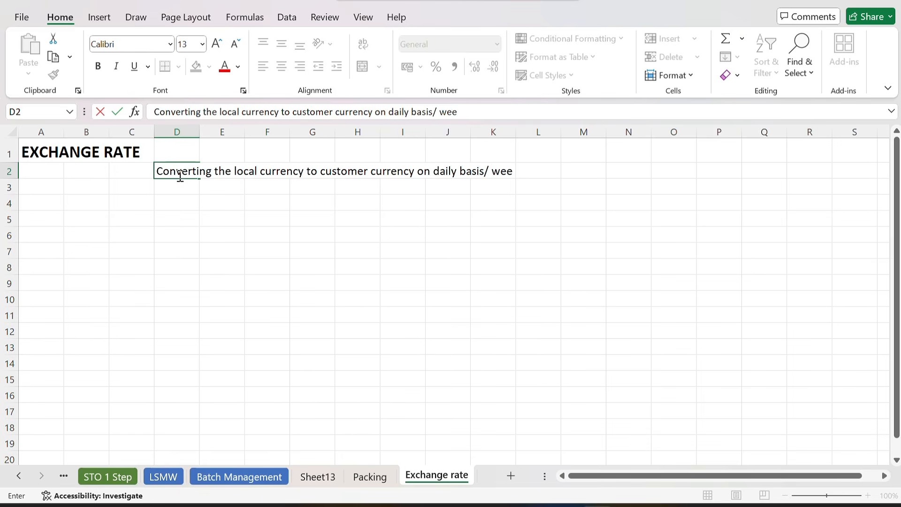
type("kely basis/")
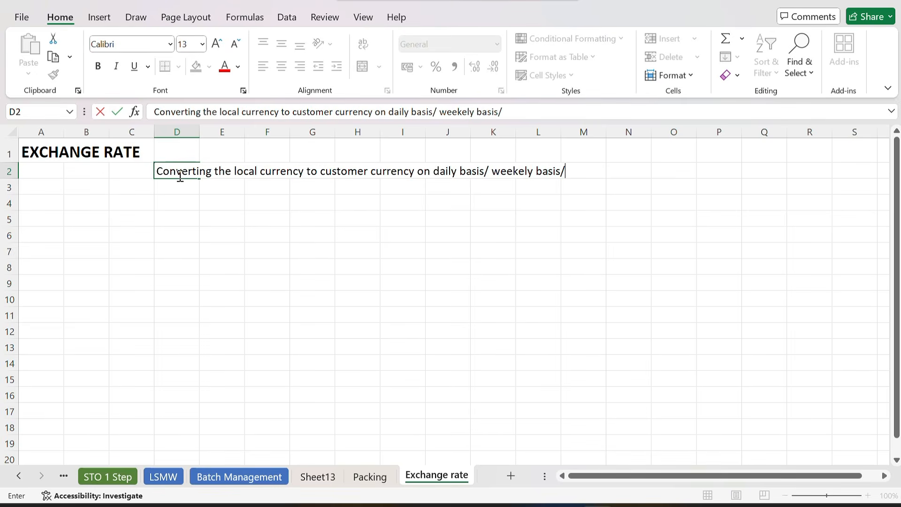
key("Return")
- List the customer currencies USD, EUR, AED and GBP in cells D4 to D7
key("Return")
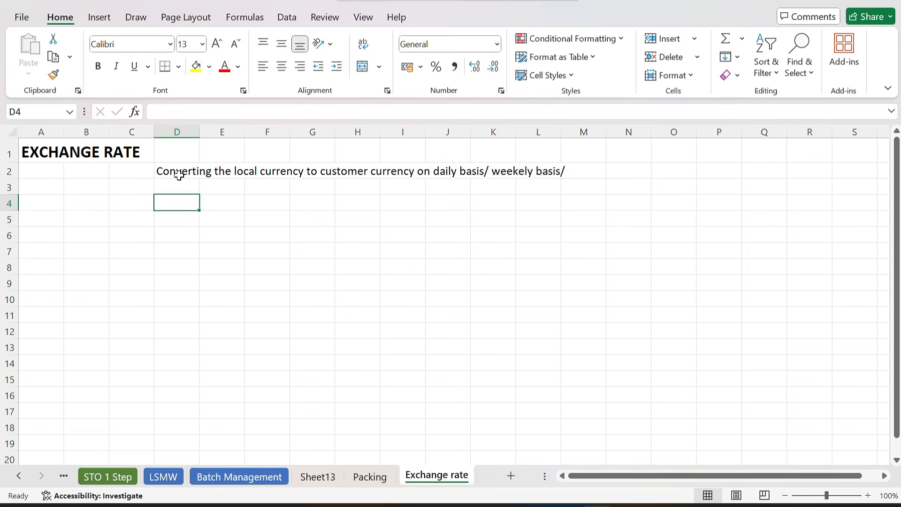
type("USD")
key("Return")
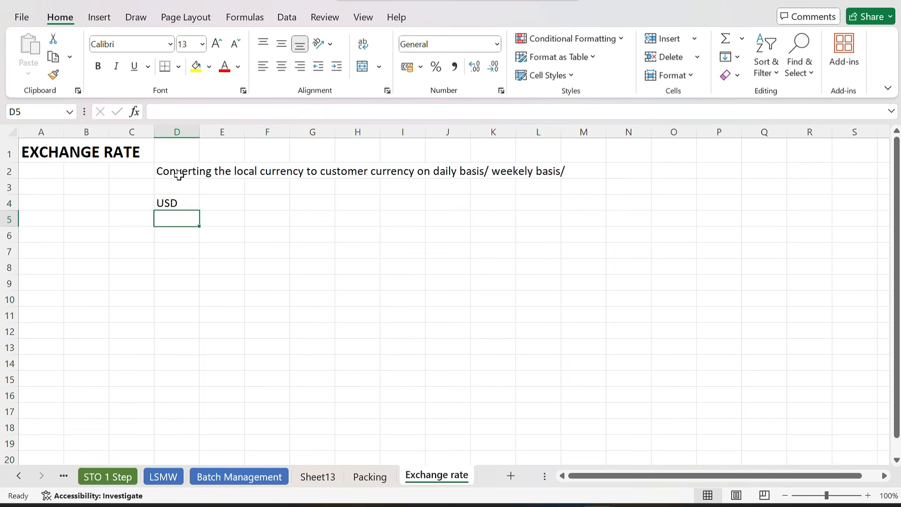
type("EUR")
key("Return")
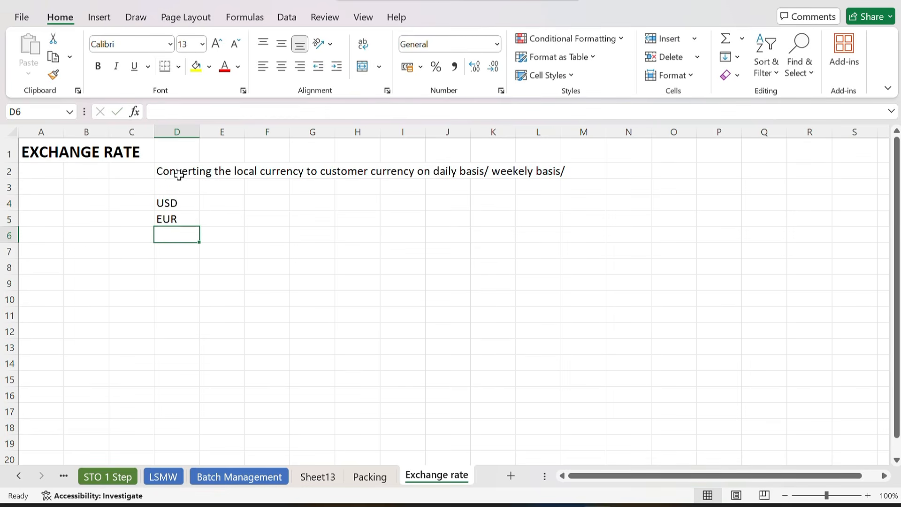
type("AED")
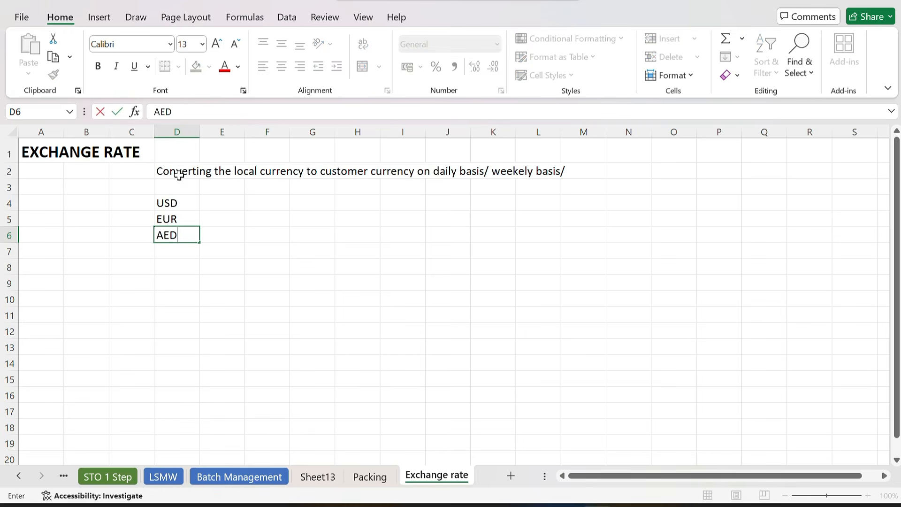
key("Return")
type("GBP")
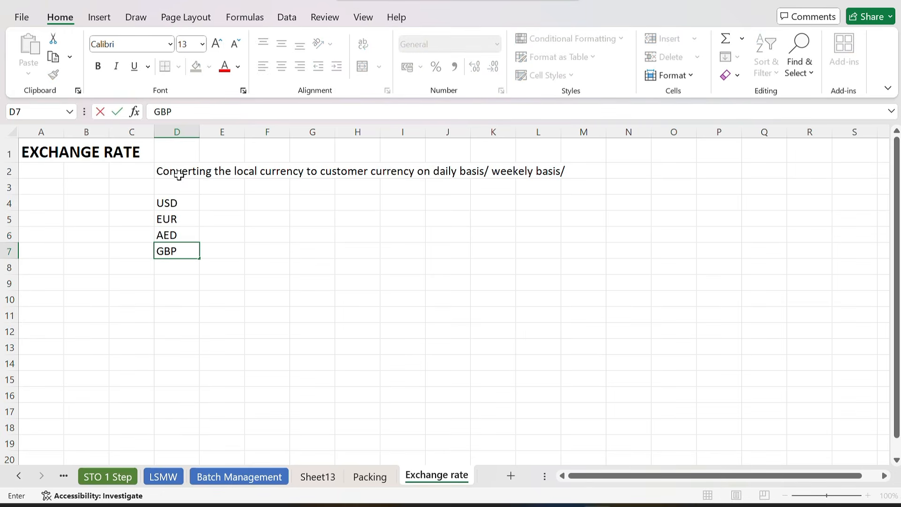
key("Return")
- Enter INR as the local currency in cell B4 and make it bold
left_click_drag(176, 201, 160, 242)
left_click(76, 209)
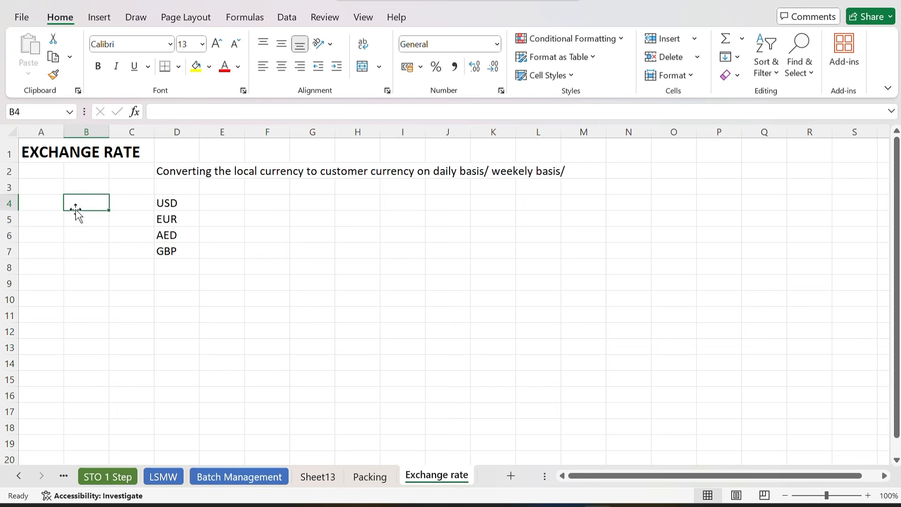
type("INR")
key("Return")
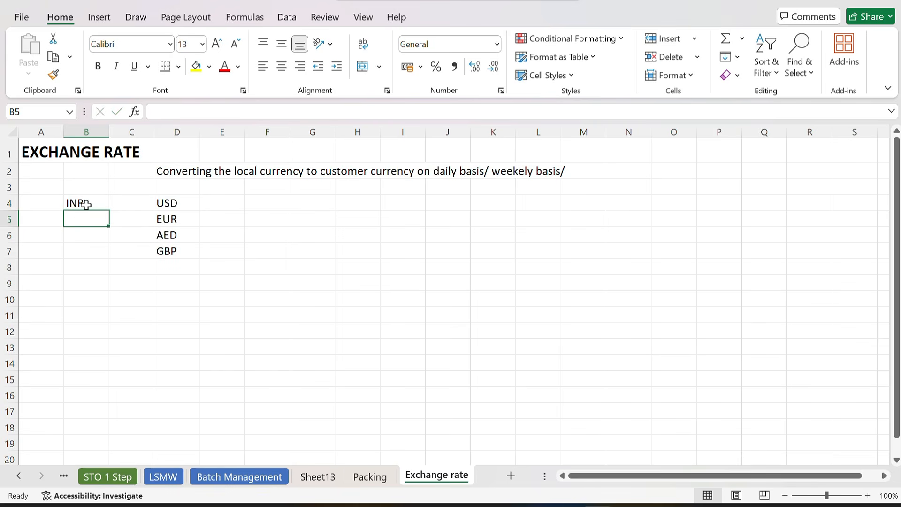
left_click(77, 202)
key("ctrl+b")
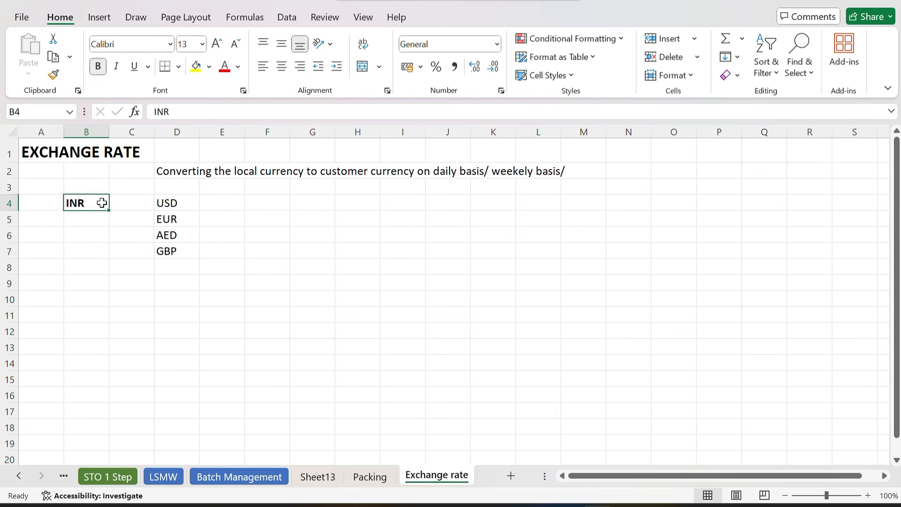
- Enter the exchange rate 88.6 beside USD in cell E4
left_click_drag(165, 203, 175, 244)
left_click(72, 205)
left_click(202, 203)
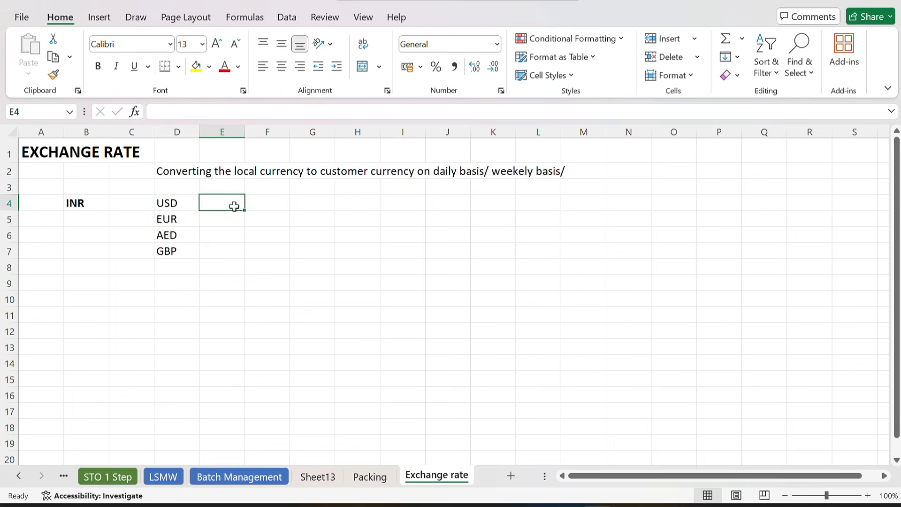
type("88.6")
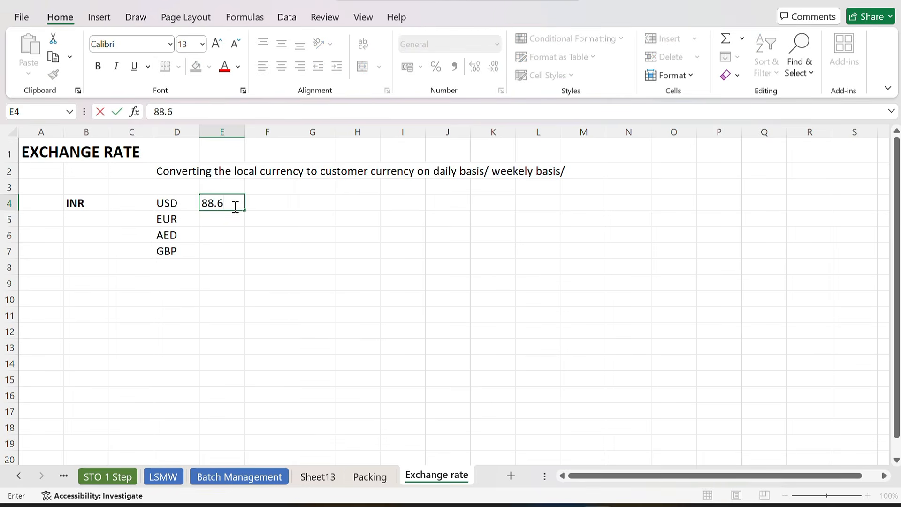
key("Return")
left_click(207, 202)
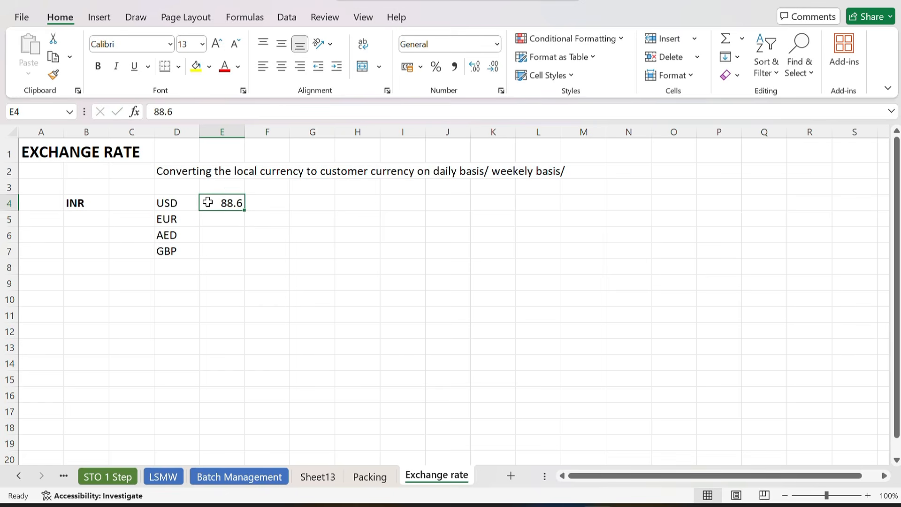
- Change the first two currency labels in D4 and D5 to "1 USD" and "1 EUR"
left_click(160, 203)
double_click(159, 203)
type("1")
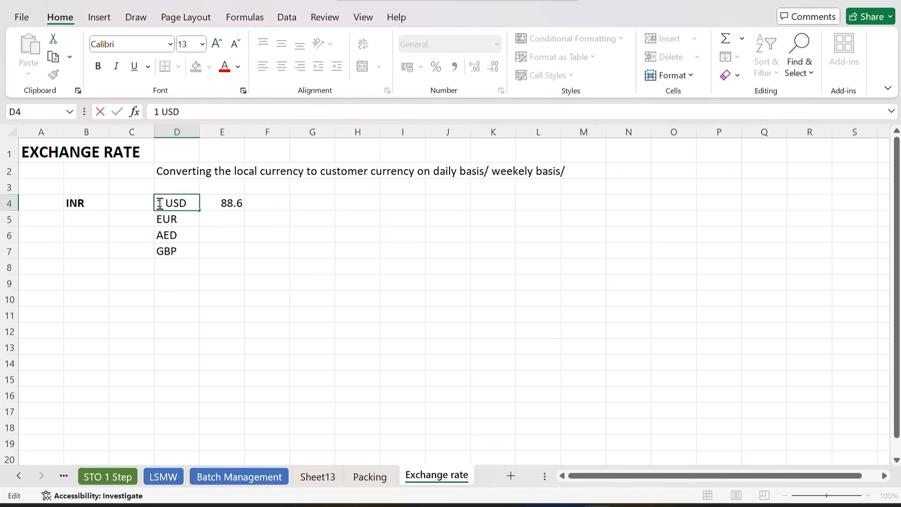
key("Return")
left_click(216, 203)
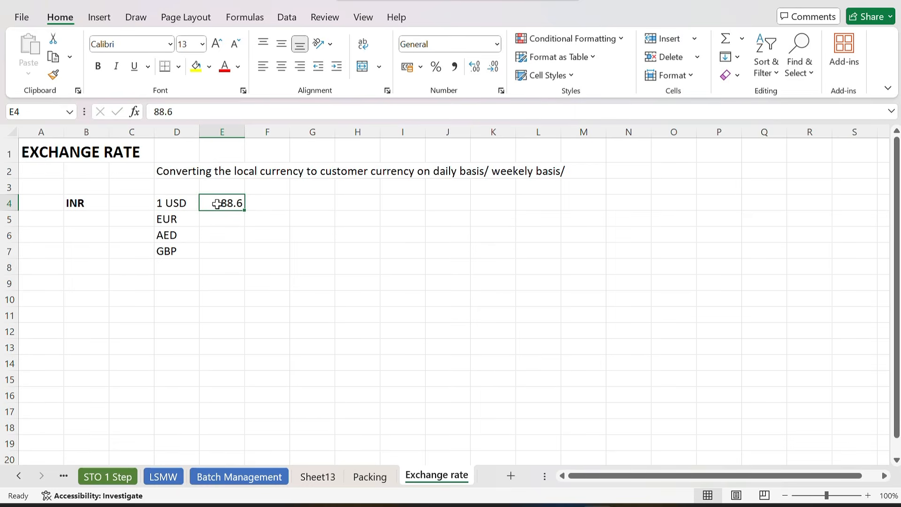
double_click(159, 219)
type("1")
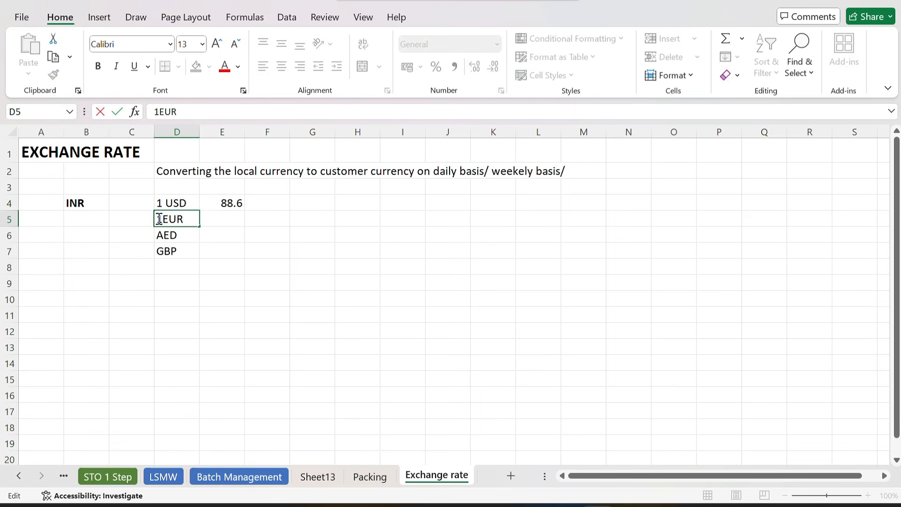
key("Return")
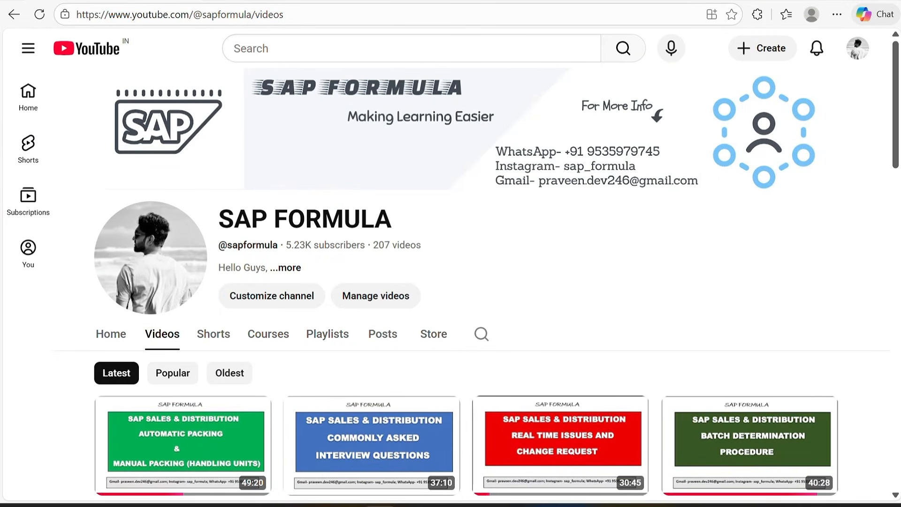
- Switch to the web browser and search in a new tab for "1 euro is equal to how many rupees"
key("ctrl+t")
left_click(297, 151)
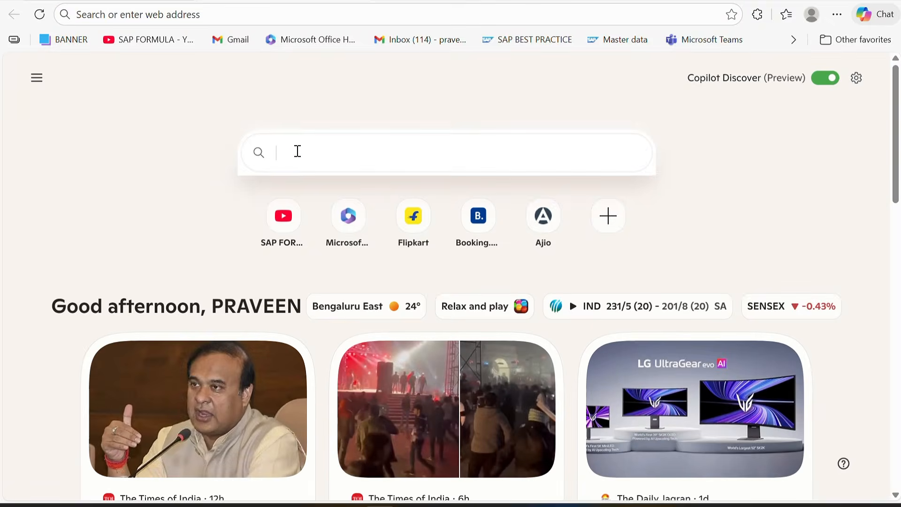
type("1 EUR")
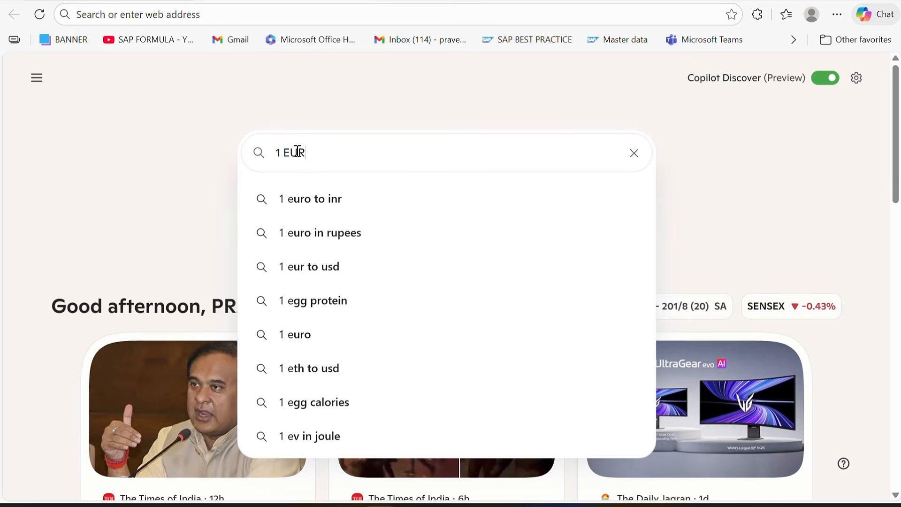
type("O IS E")
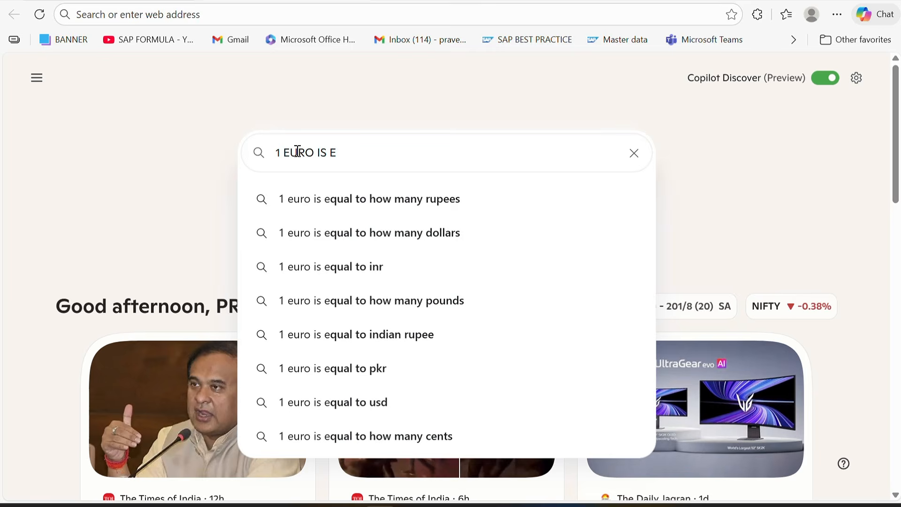
type("QUAL TO H")
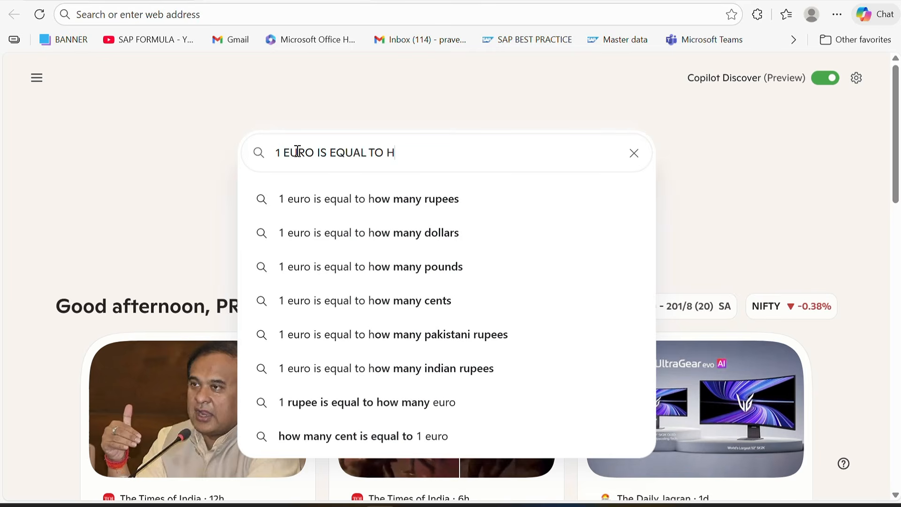
type("OW")
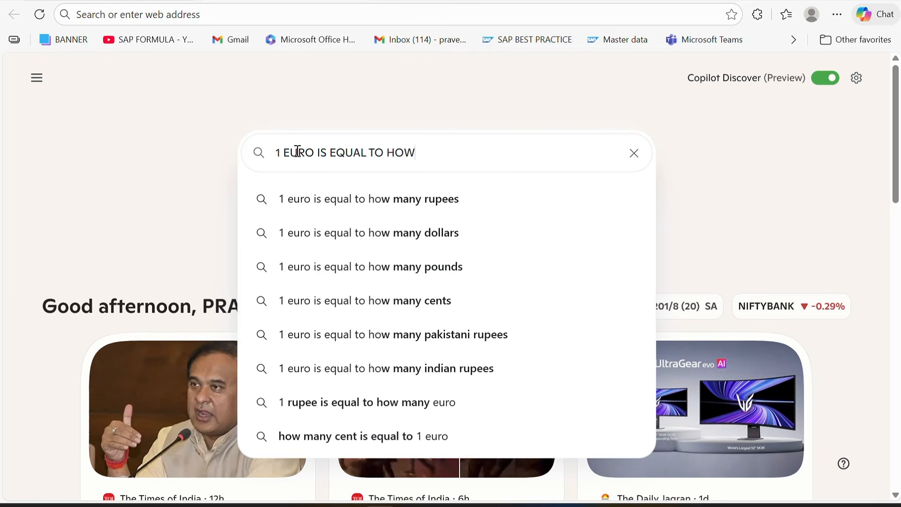
type(" MANY")
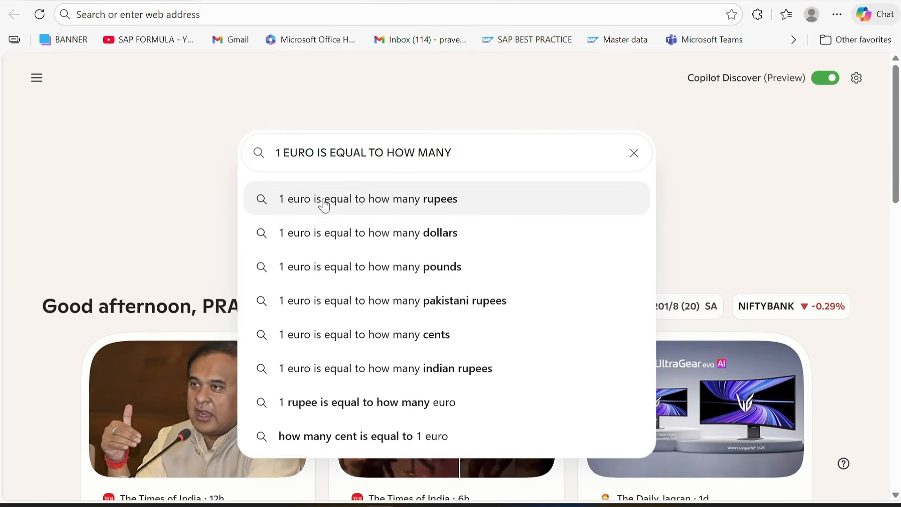
left_click(341, 201)
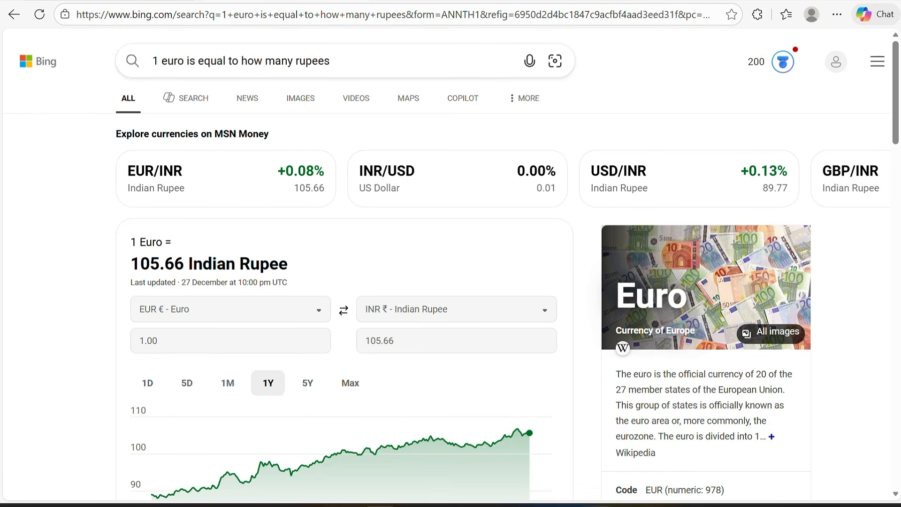
- Return to the Excel workbook and enter the rate 105.66 beside 1 EUR in cell E5
mouse_move(596, 506)
left_click(584, 446)
left_click(225, 218)
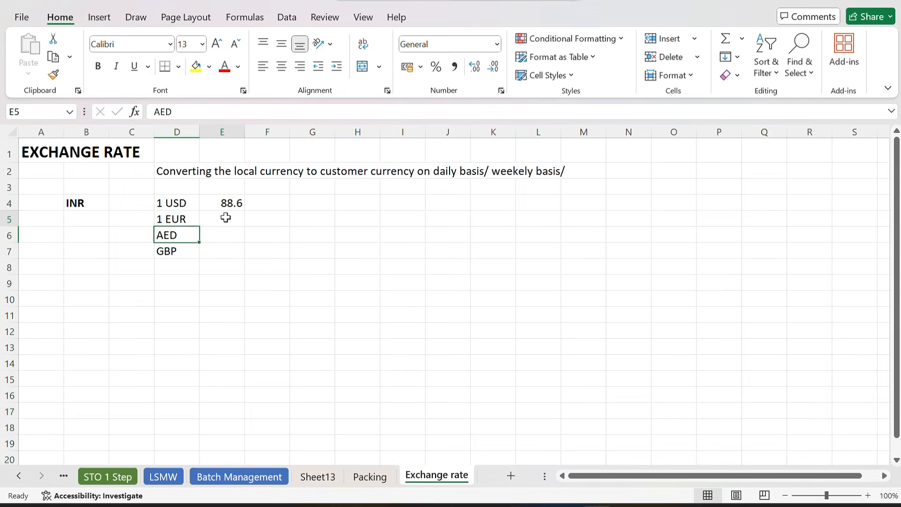
type("105")
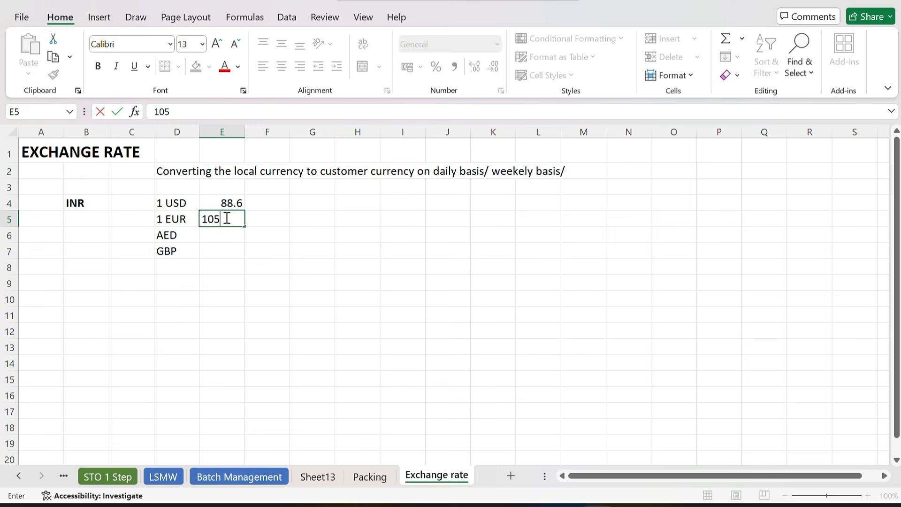
type(".66")
key("Return")
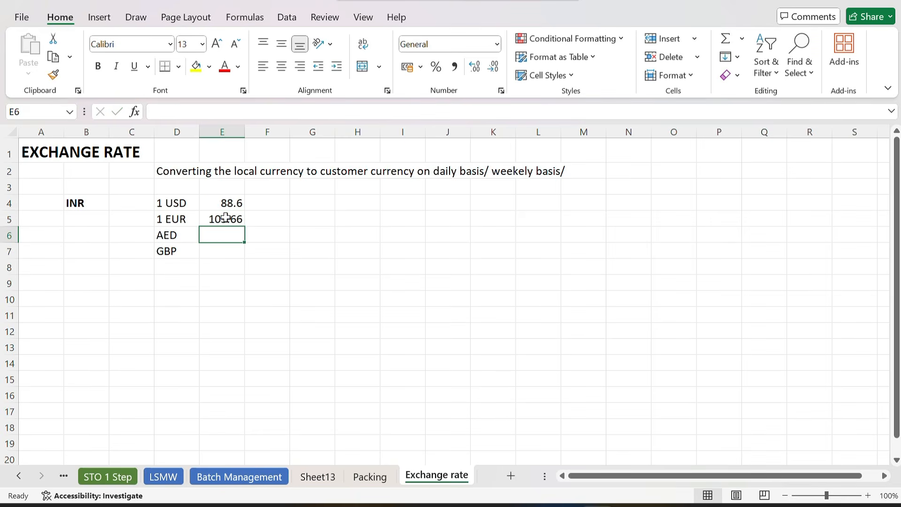
- Change the AED label in cell D6 to "1 AED"
left_click(159, 235)
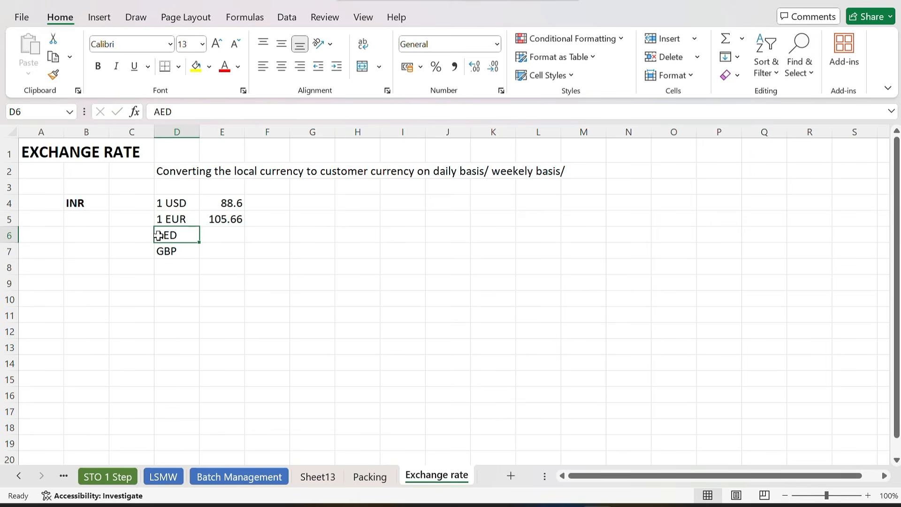
double_click(159, 236)
type("1")
key("Return")
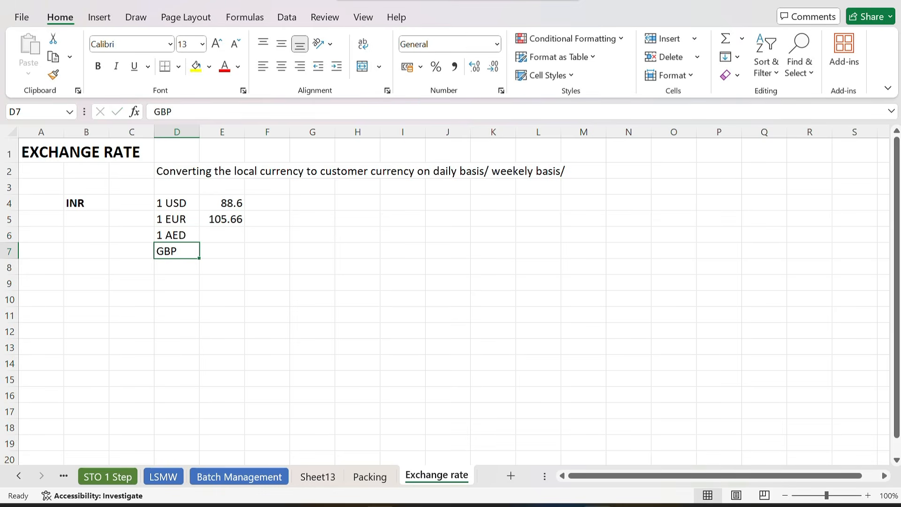
- Switch to the web browser and search for "1 AED is equal to how many rupees"
left_click(379, 506)
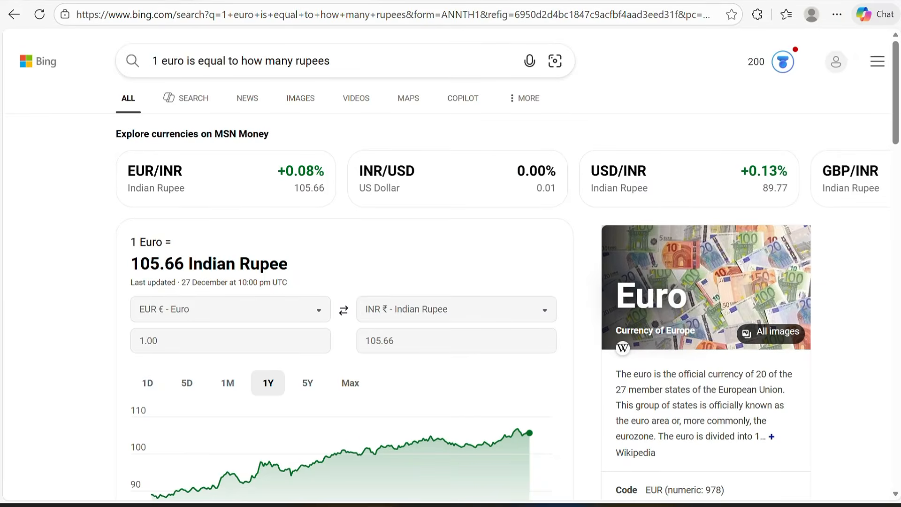
left_click(187, 66)
key("BackSpace")
key("BackSpace")
key("BackSpace")
key("BackSpace")
key("BackSpace")
type("A")
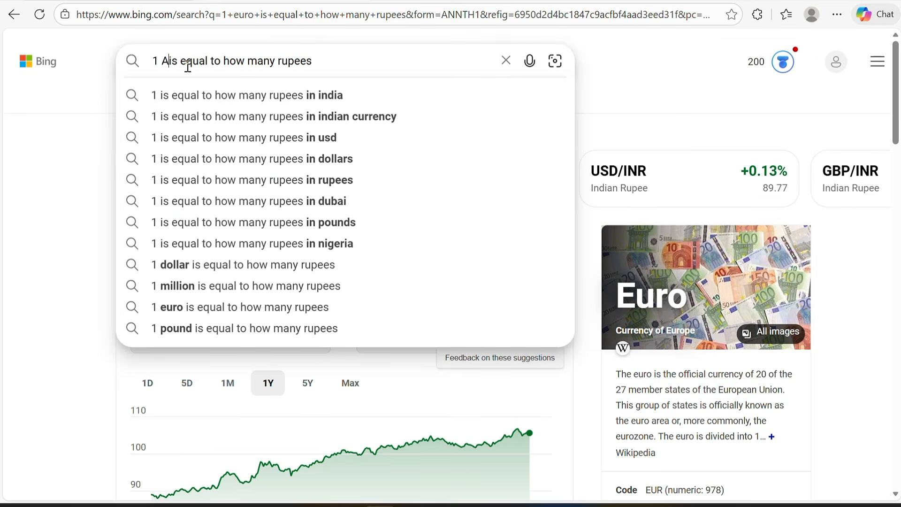
type("ED")
key("Return")
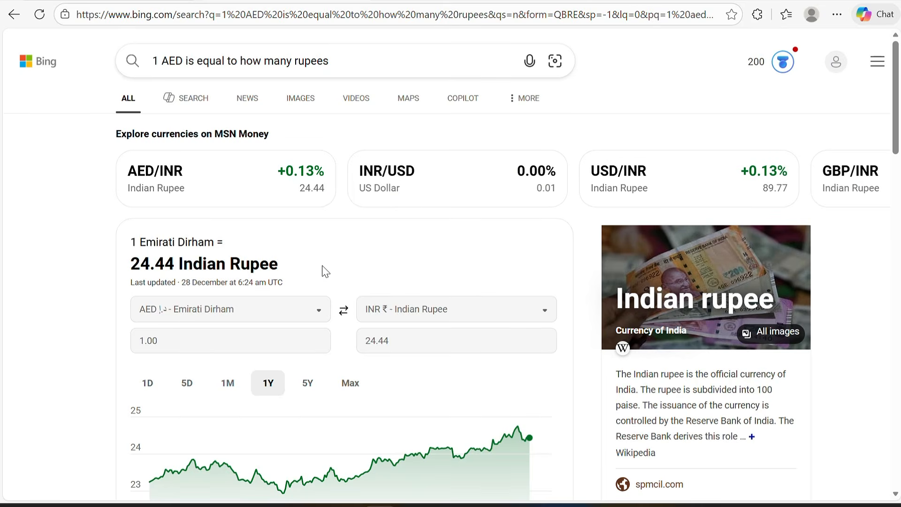
- Return to the Excel workbook and enter the rate 24.44 beside 1 AED in cell E6
key("alt+Tab")
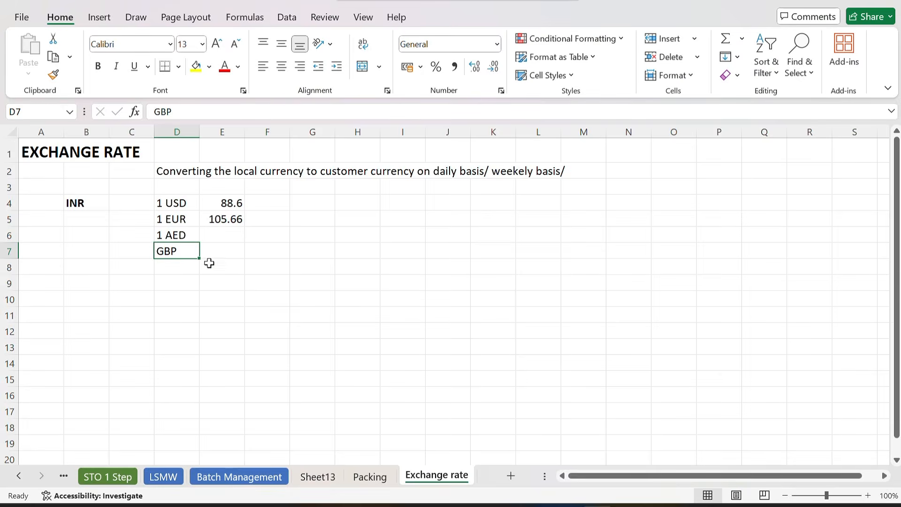
left_click(217, 230)
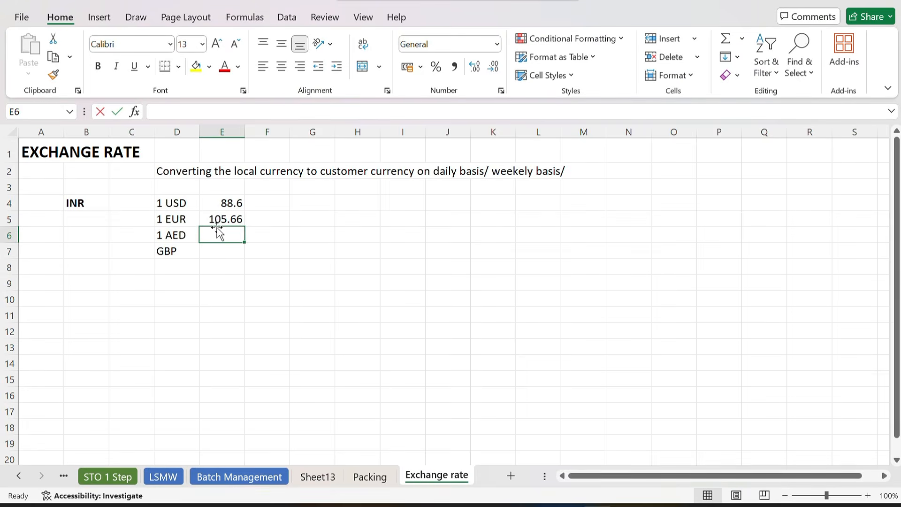
type("24.44")
key("Return")
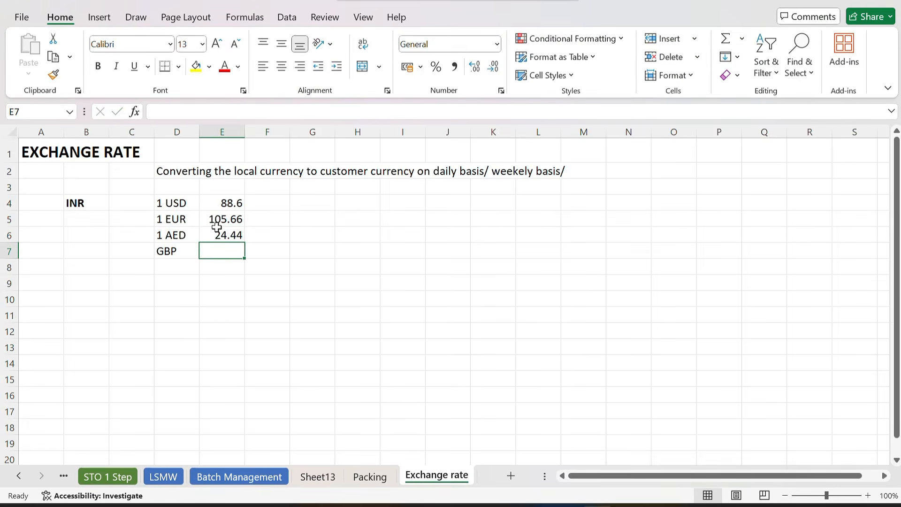
- Change the GBP label in cell D7 to "1 GBP"
key("Home")
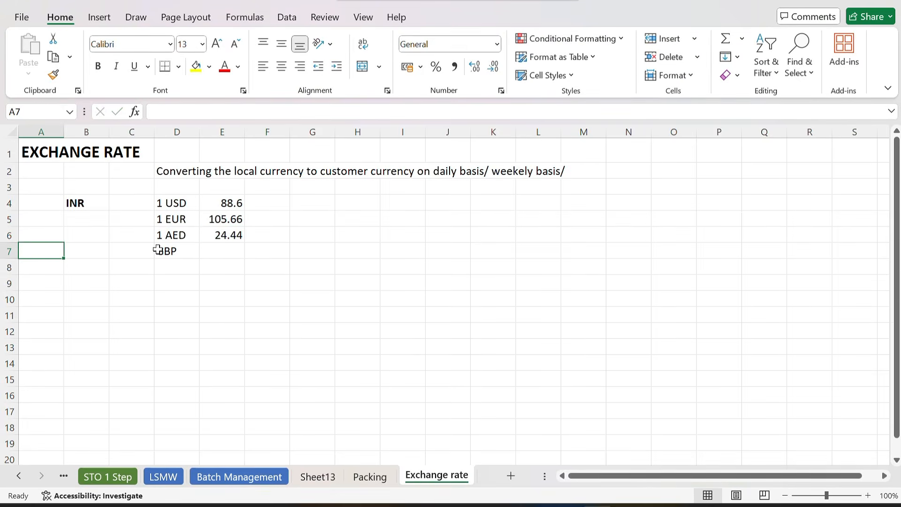
double_click(162, 250)
type("1")
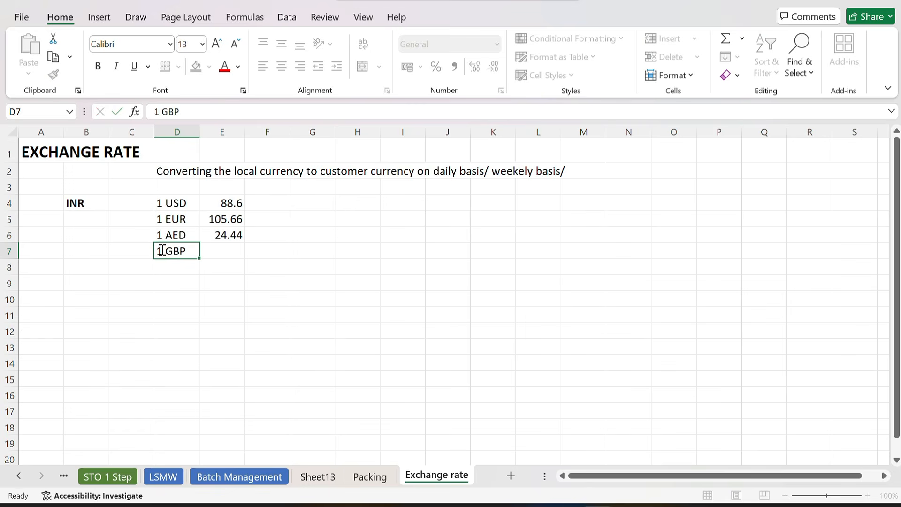
key("Return")
- Switch to the web browser and search for "1 GBP is equal to how many rupees"
key("alt+Tab")
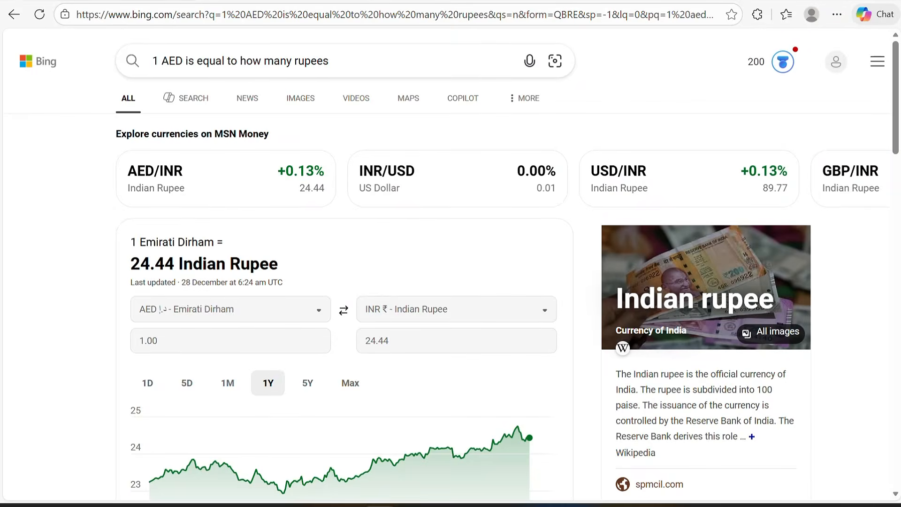
left_click(187, 61)
key("BackSpace")
key("BackSpace")
key("BackSpace")
key("BackSpace")
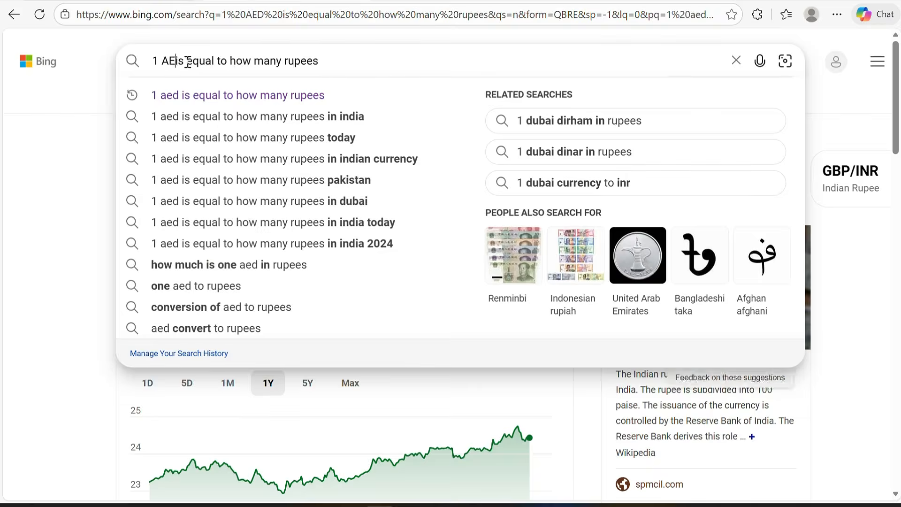
type("GBP")
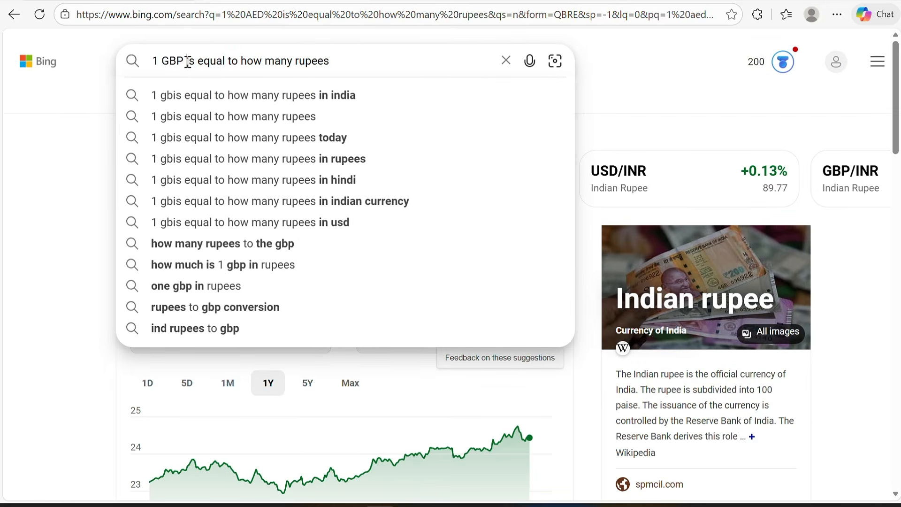
key("Return")
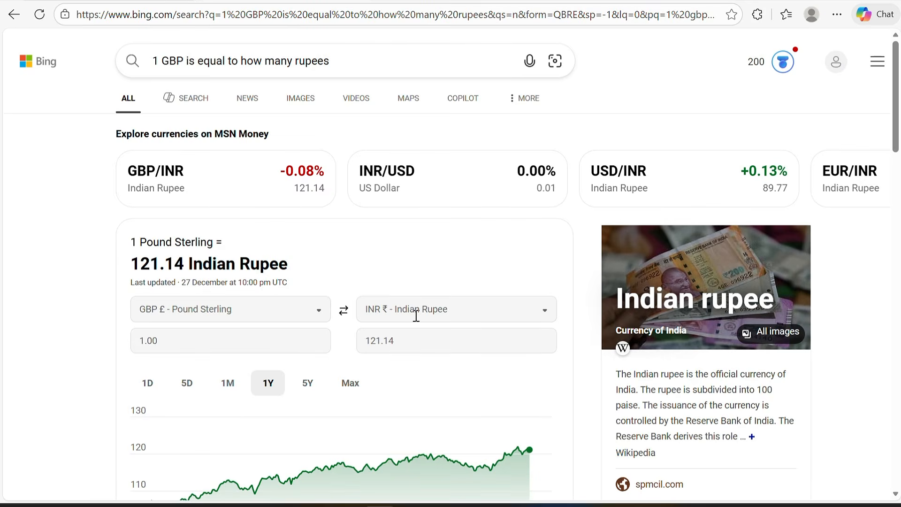
- Return to the Excel workbook and enter the rate 121.14 beside 1 GBP in cell E7
key("alt+Tab")
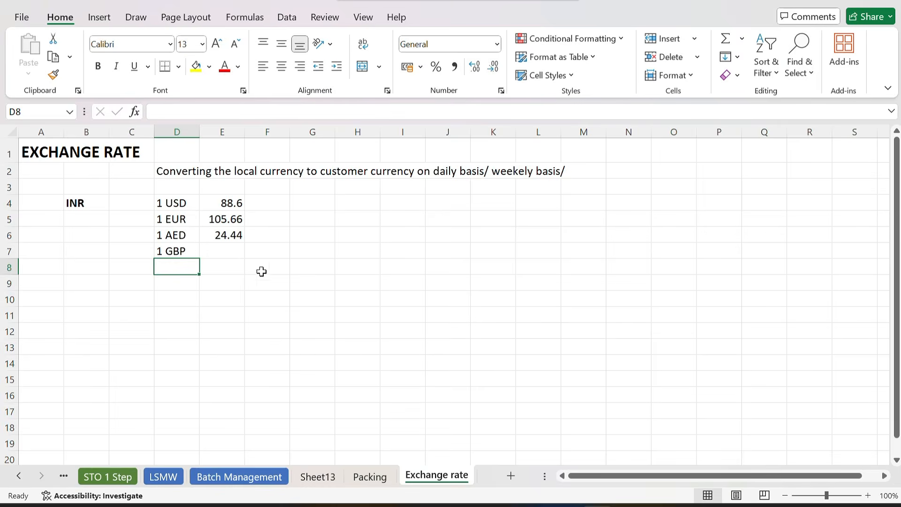
left_click(225, 253)
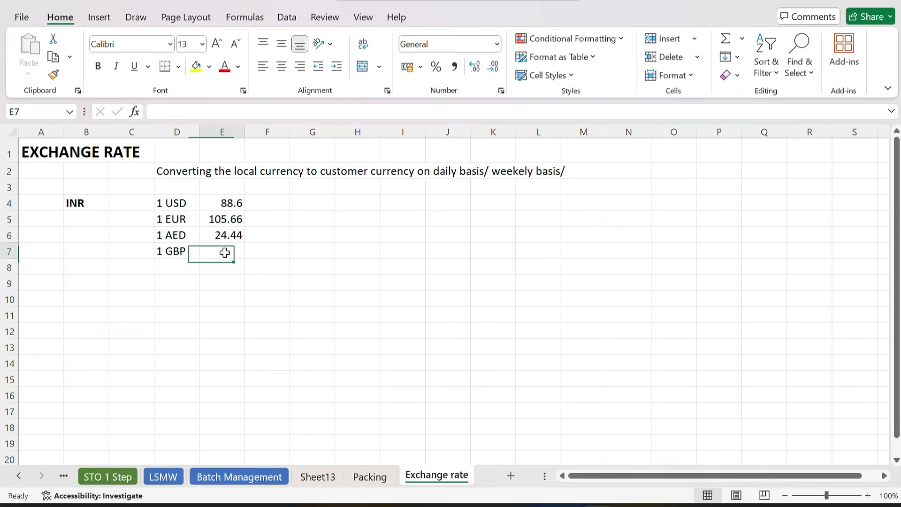
type("121.")
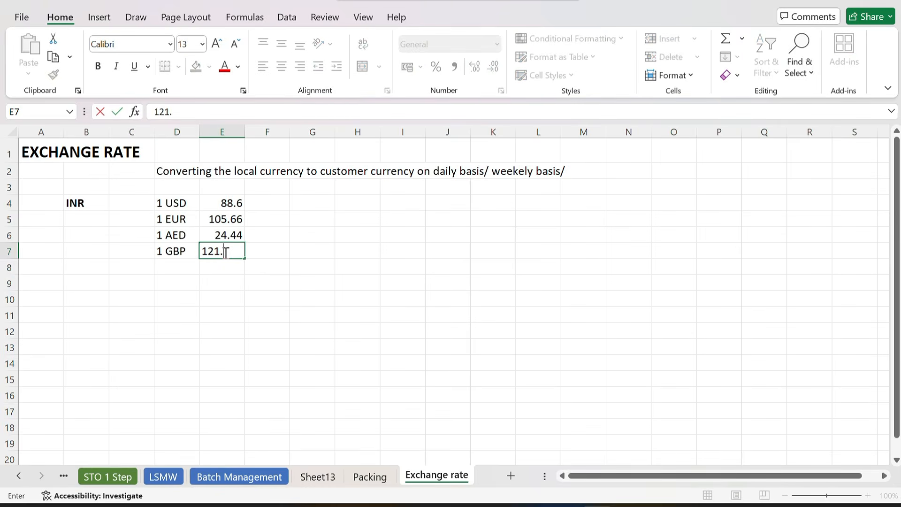
key("alt+Tab")
key("alt+Tab")
type("14")
key("Return")
- Switch to the web browser and search for "1 USD is equal to how many rupees"
key("alt+Tab")
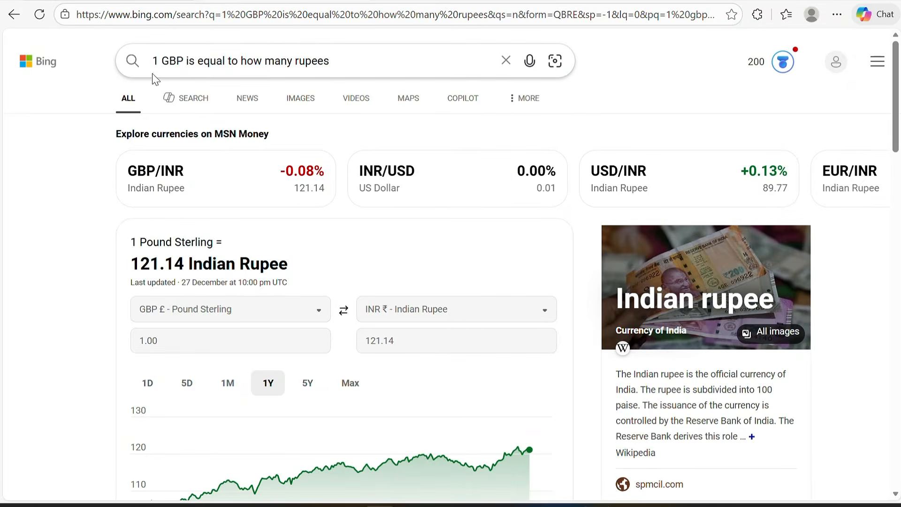
left_click(185, 61)
key("BackSpace")
key("BackSpace")
key("BackSpace")
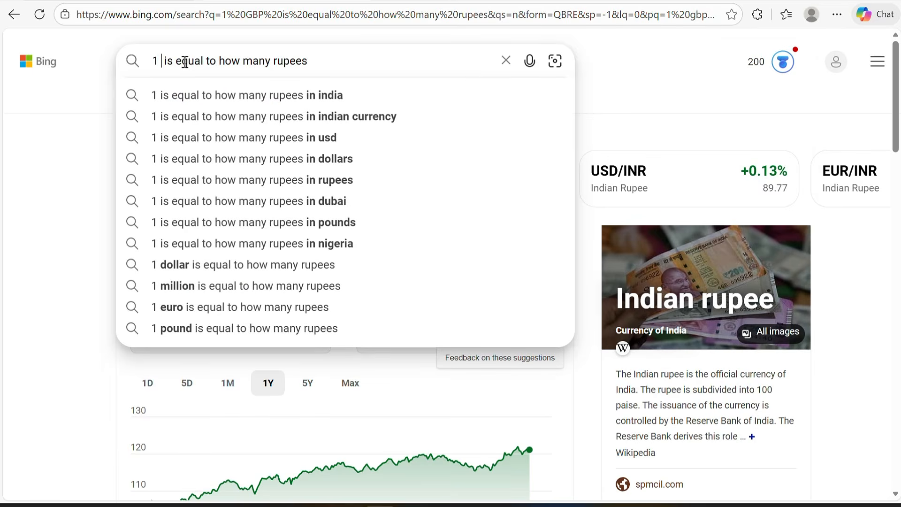
type("USD")
key("Return")
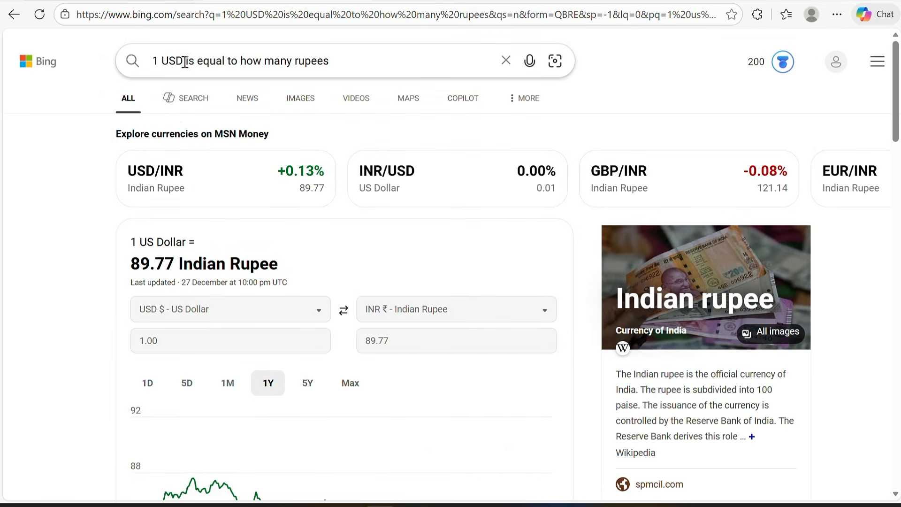
- Return to the Excel workbook and set the 1 USD rate in cell E4 to 89.77
key("alt+Tab")
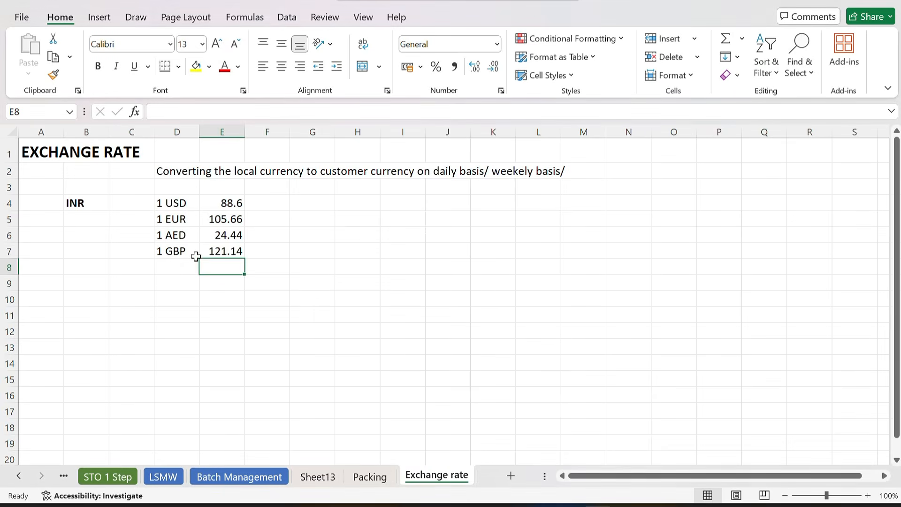
double_click(239, 203)
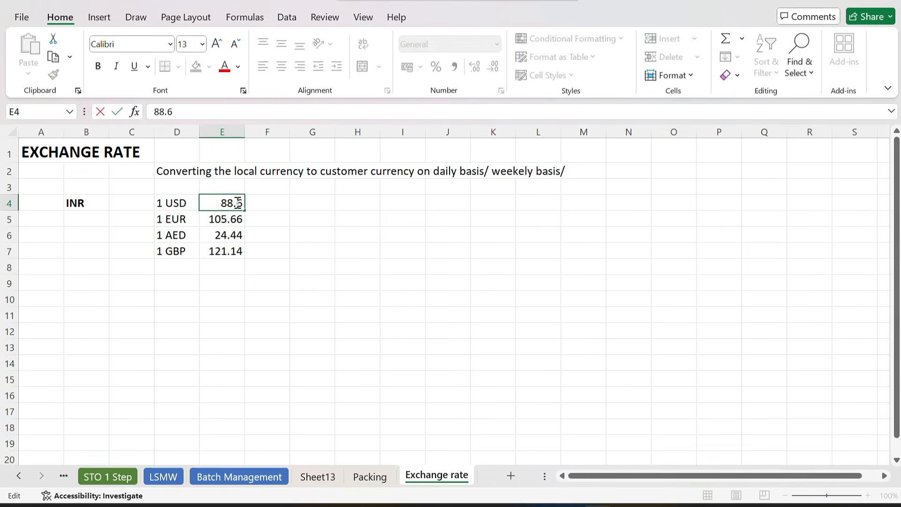
key("BackSpace")
key("BackSpace")
key("BackSpace")
type("9.77")
key("Return")
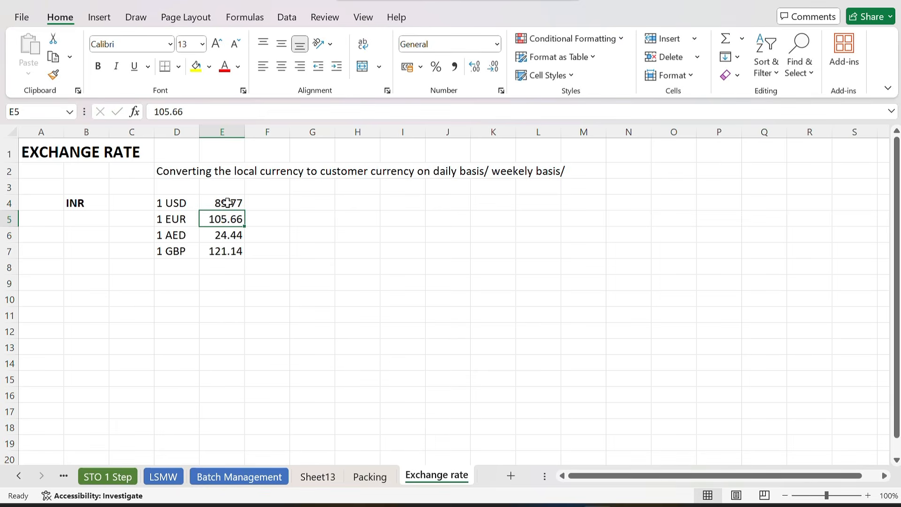
left_click_drag(161, 203, 229, 253)
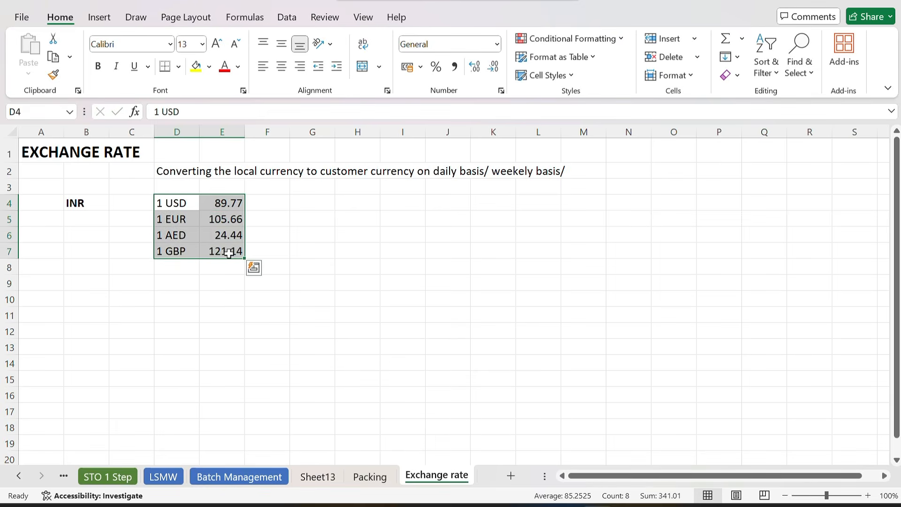
left_click_drag(161, 203, 227, 250)
left_click(87, 202)
left_click(169, 202)
left_click(43, 145)
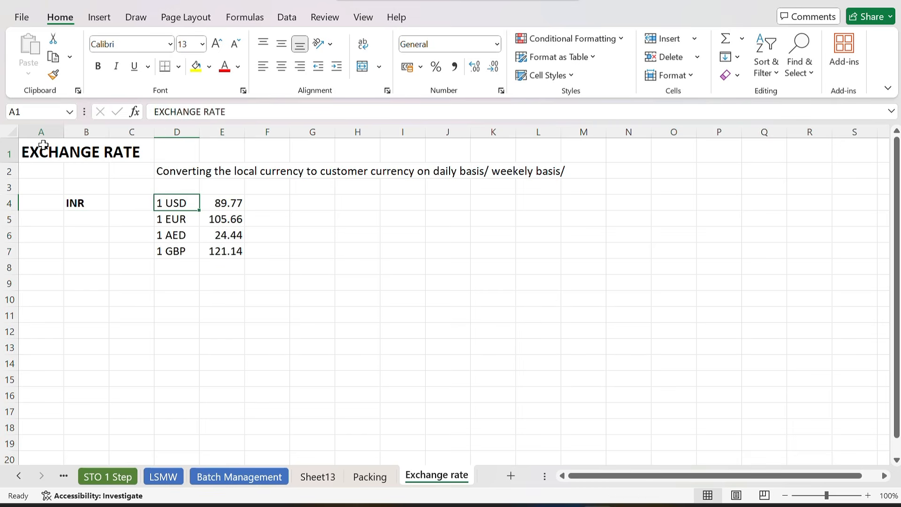
left_click_drag(43, 145, 540, 249)
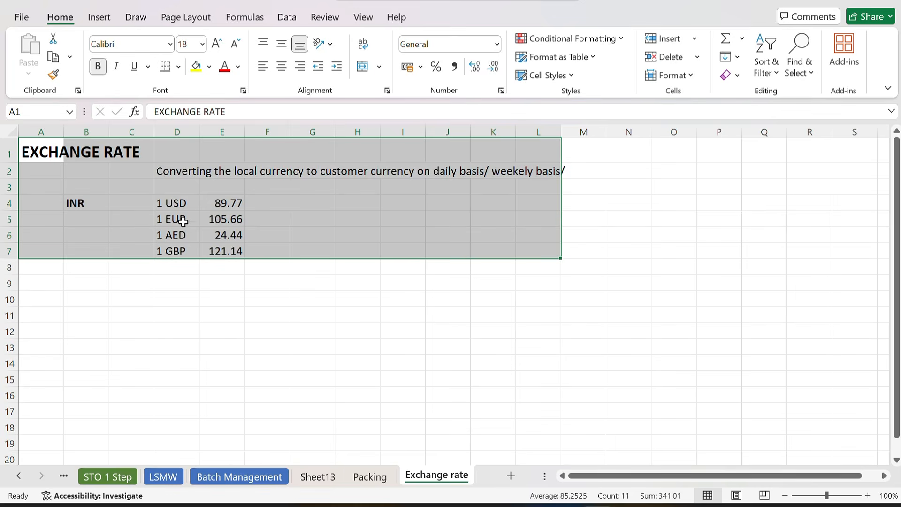
left_click(321, 215)
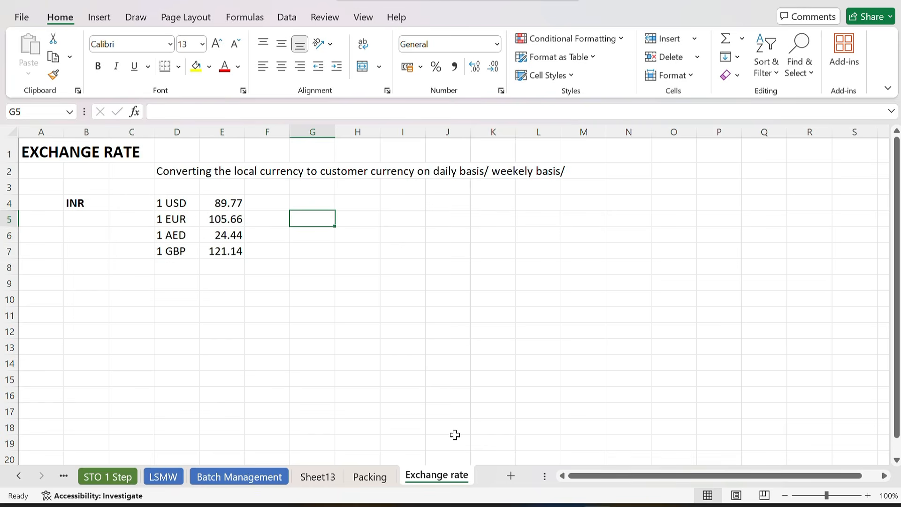
- Launch SAP Logon from the desktop and open the SAP Dev system
key("super+d")
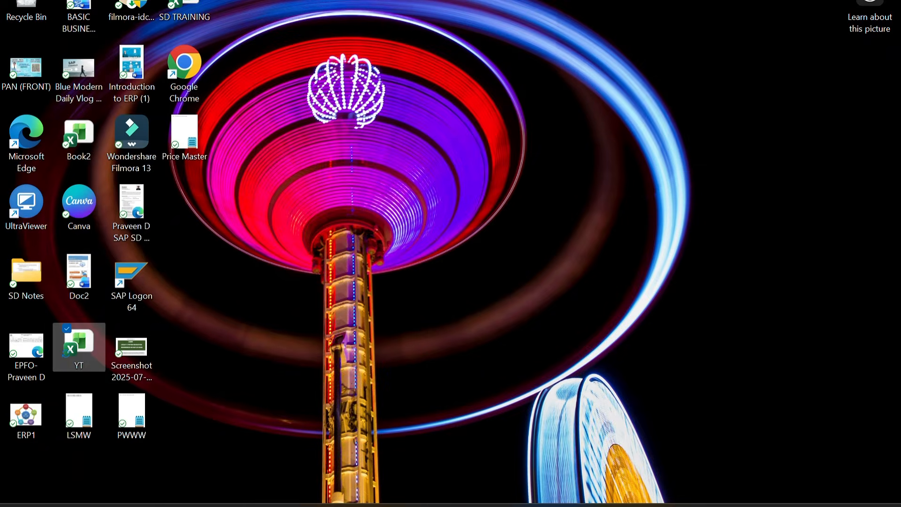
left_click(136, 278)
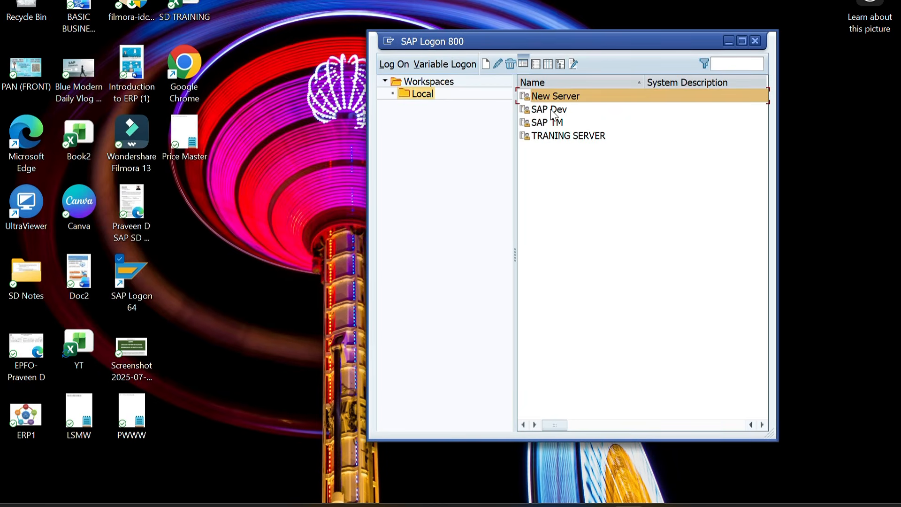
double_click(554, 109)
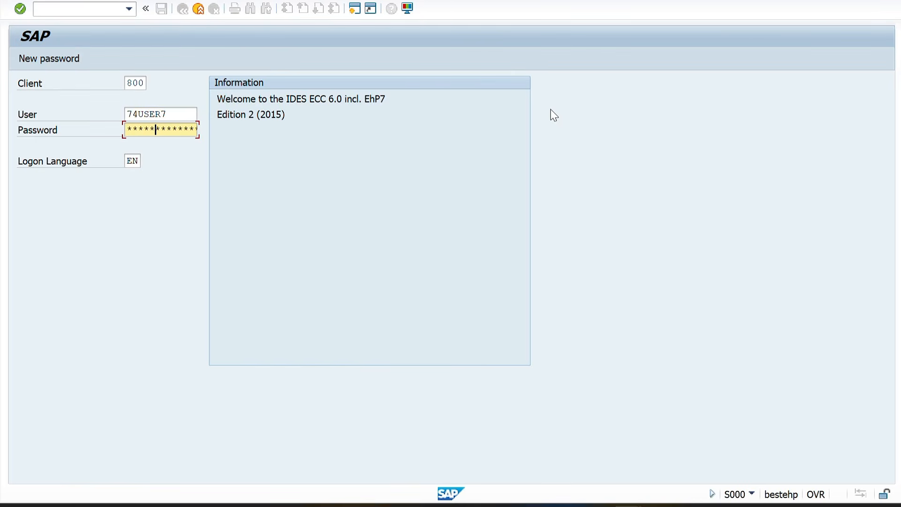
- Log on to the SAP system, re-entering the account password for the prefilled user
key("Return")
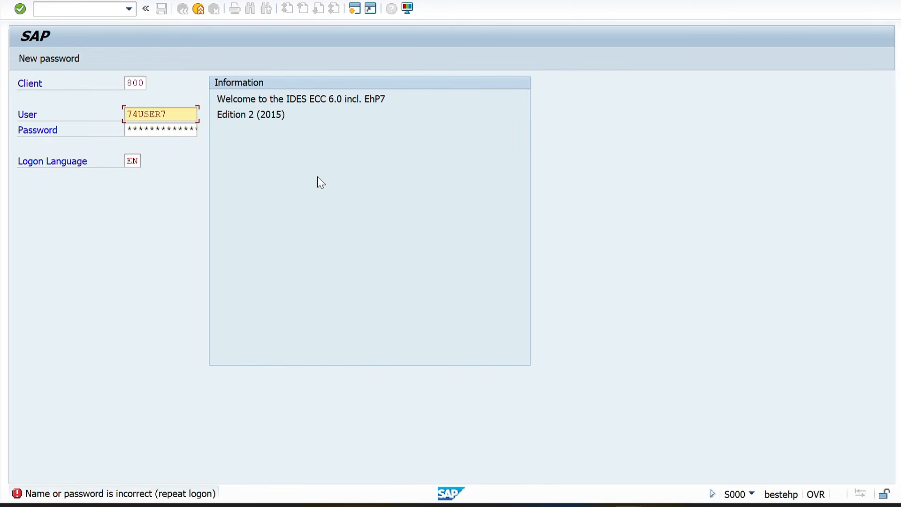
left_click(174, 130)
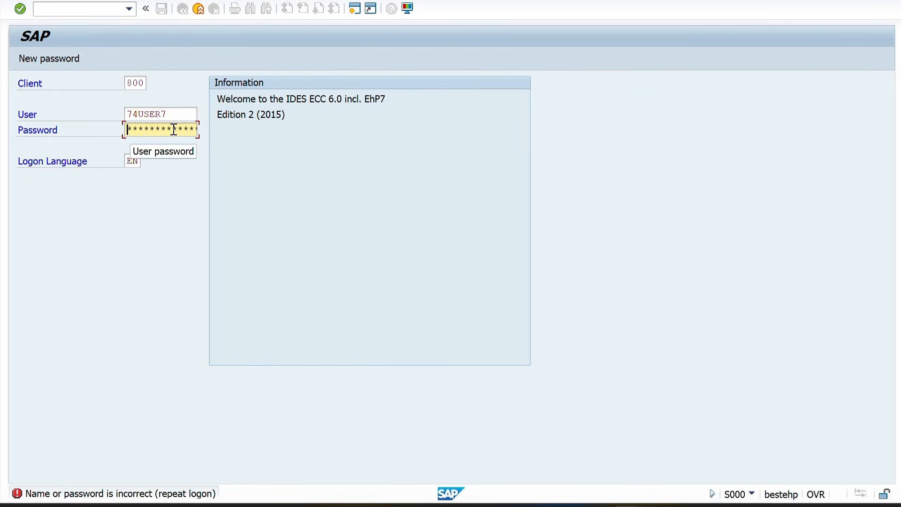
type("*")
key("Return")
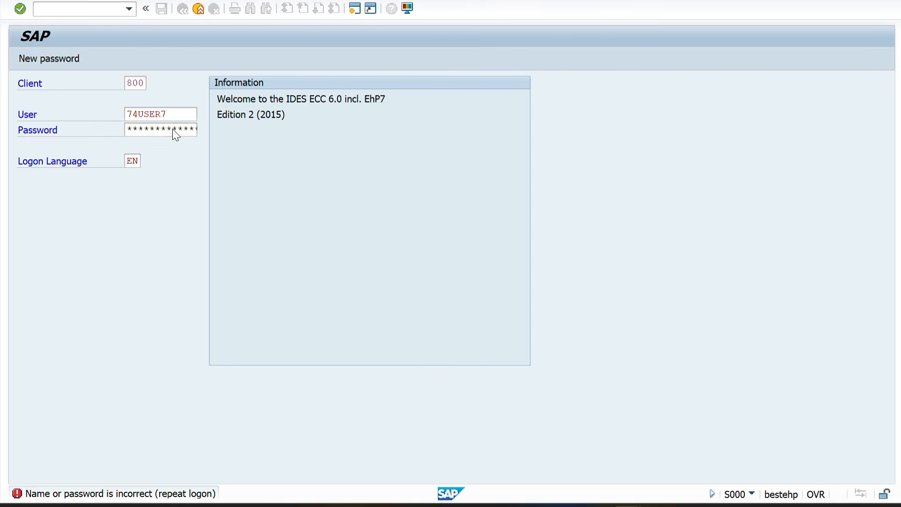
key("Return")
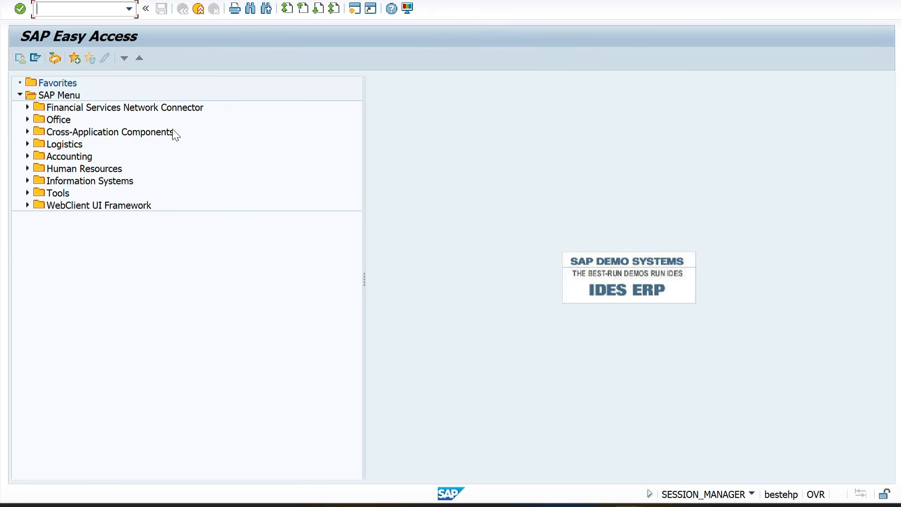
- Start customer change with transaction XD02 and select the domestic customer with sales area WEB1, distribution channel 1E and division 1E
type("xd02")
key("Return")
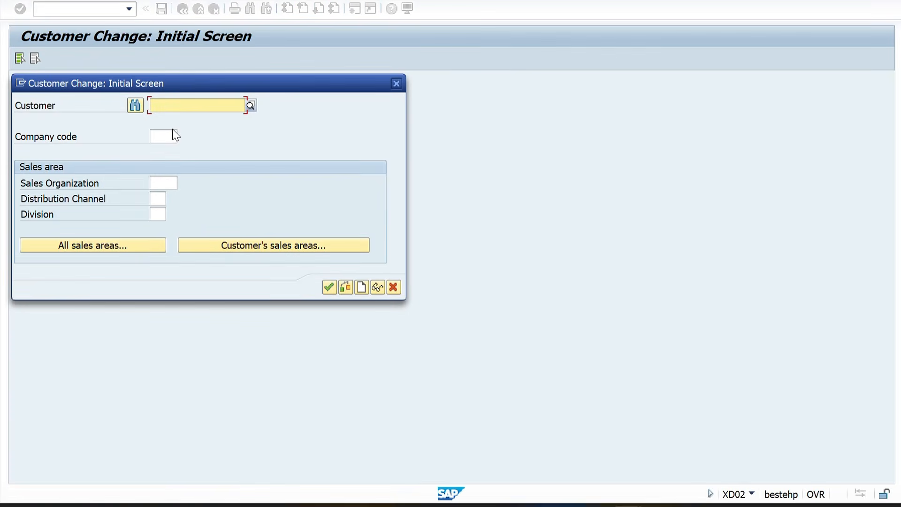
key("Down")
key("Return")
left_click(243, 246)
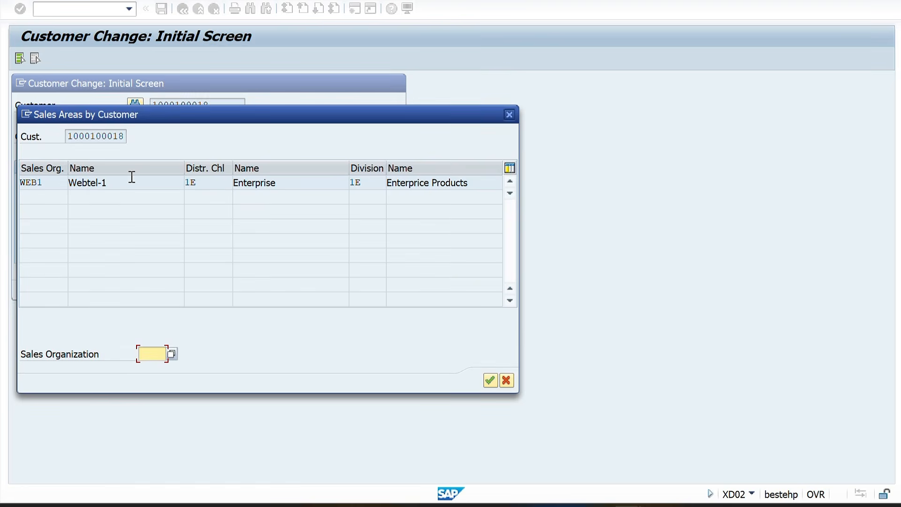
double_click(94, 182)
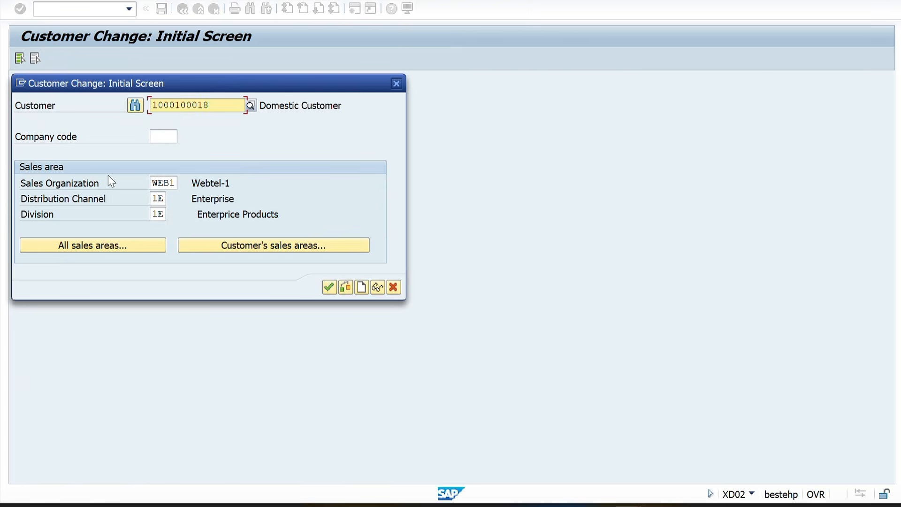
- Open the domestic customer without a company code and display its sales area data
left_click(161, 137)
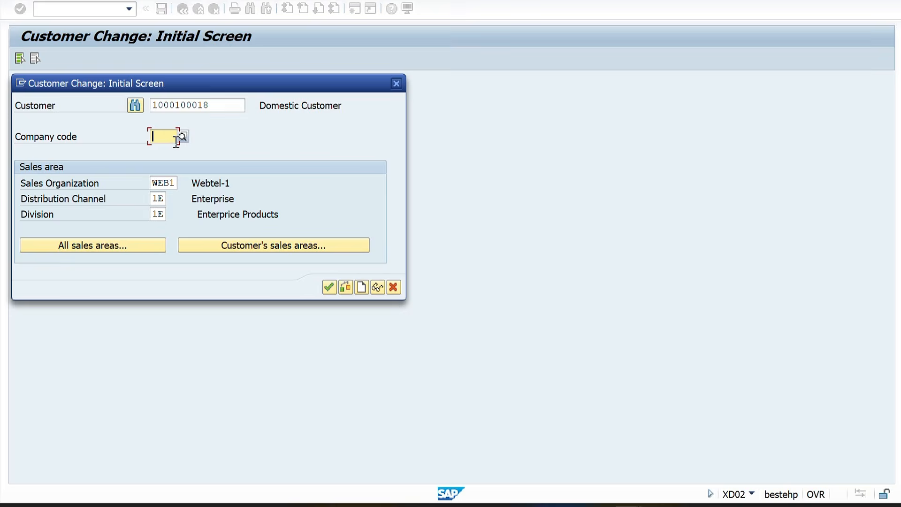
left_click(330, 287)
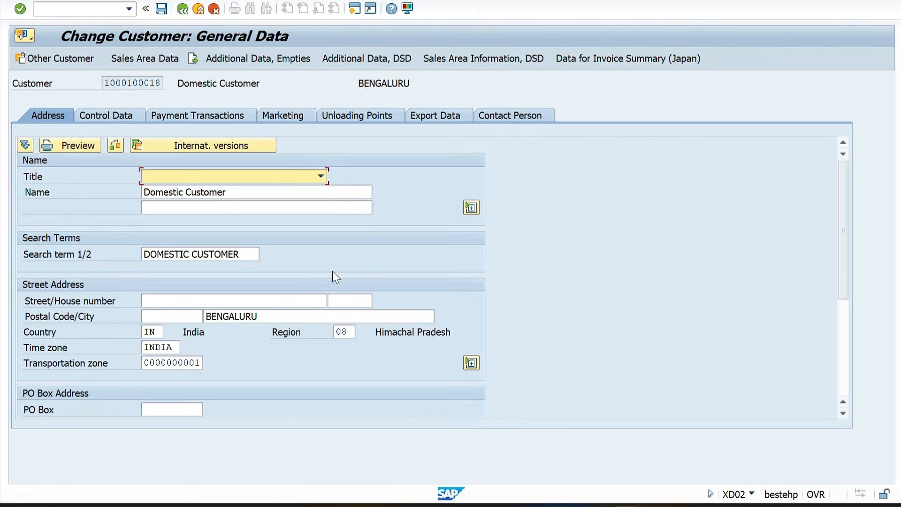
left_click(136, 57)
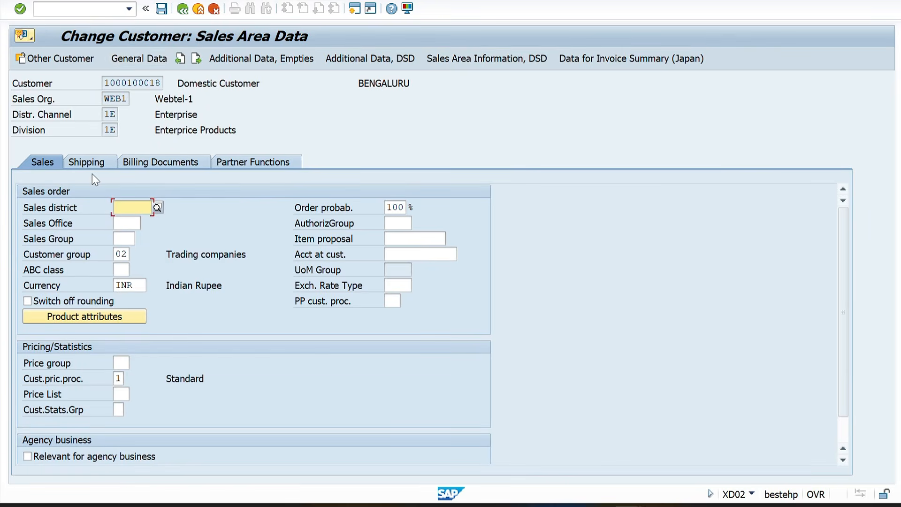
- Set the customer's sales currency to USD, save the change and reopen the customer's sales area data
left_click(136, 286)
left_click_drag(136, 285, 115, 286)
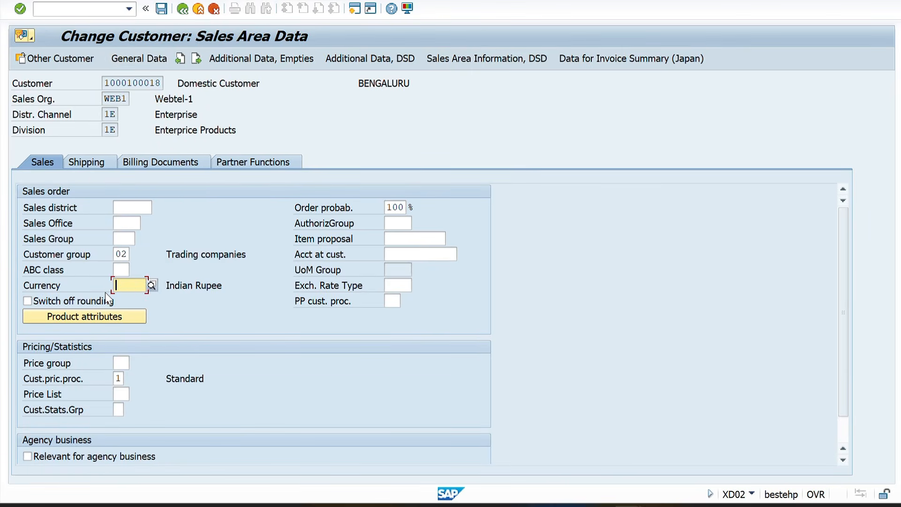
type("USD")
key("Return")
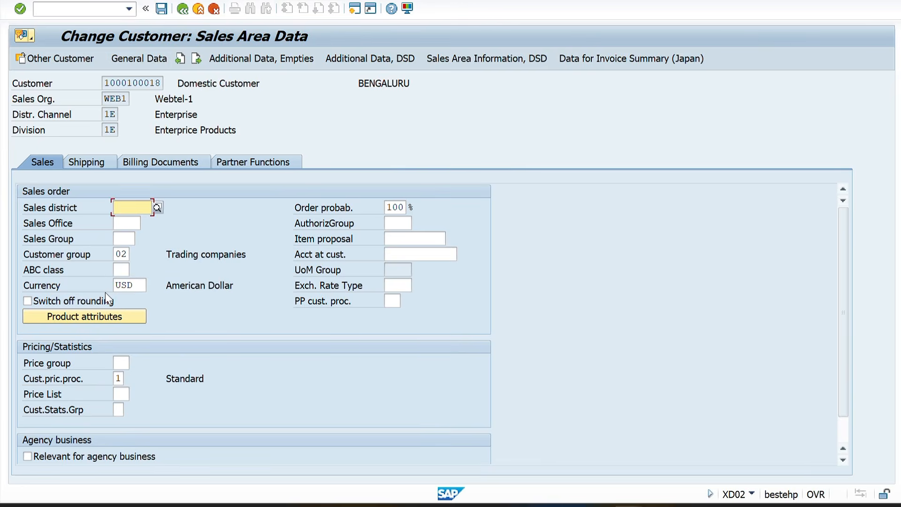
left_click(212, 285)
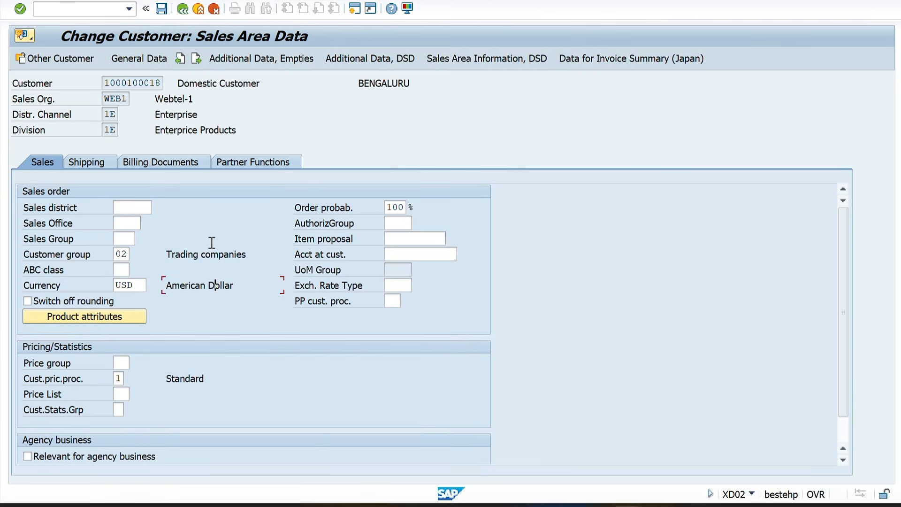
left_click(162, 10)
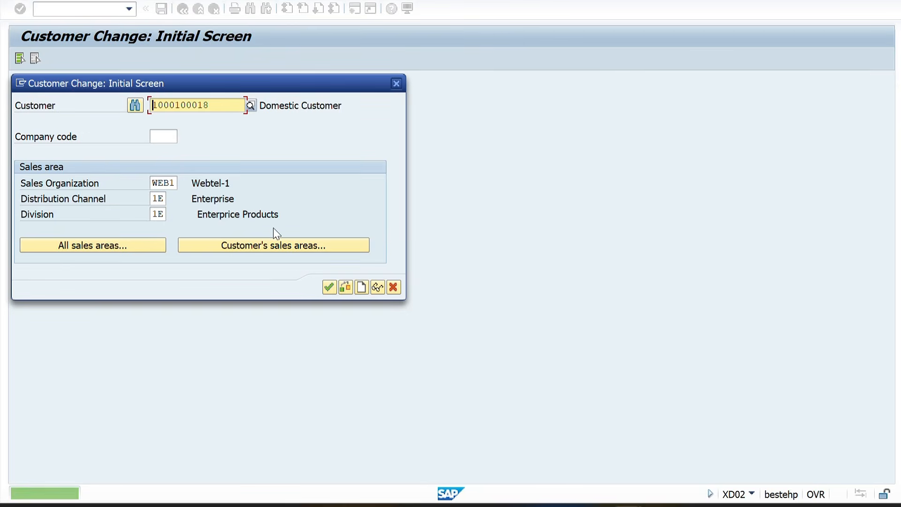
left_click(329, 288)
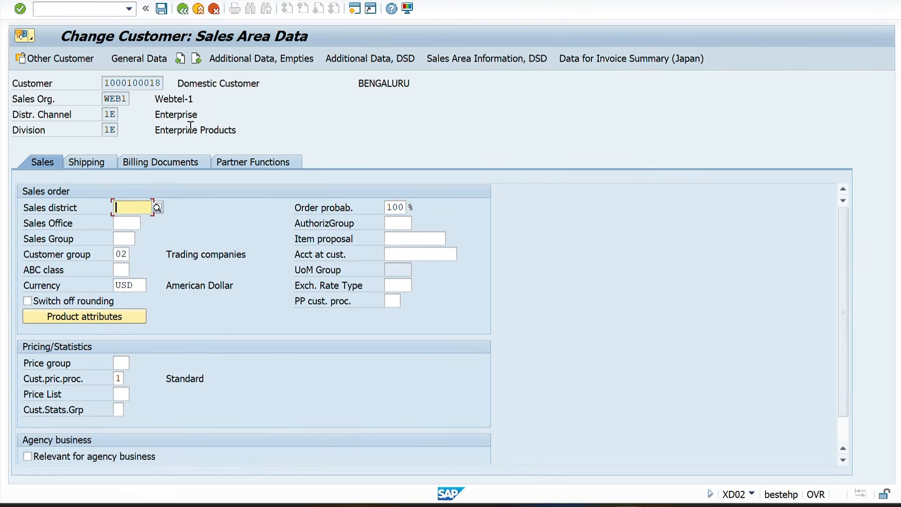
- Start sales order creation with VA01 in a new session, using order type ZSRO for sales area WEB1 / 1E / 1E
left_click(54, 8)
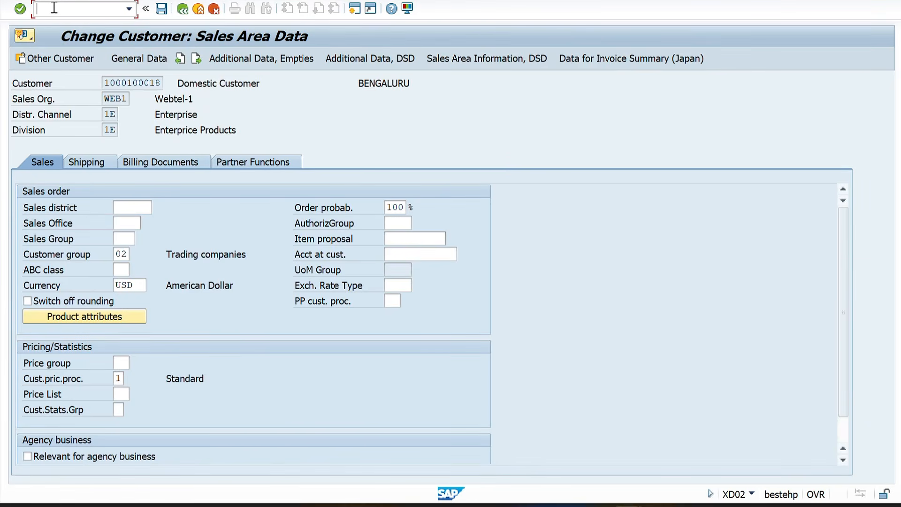
type("/OVA01")
key("Return")
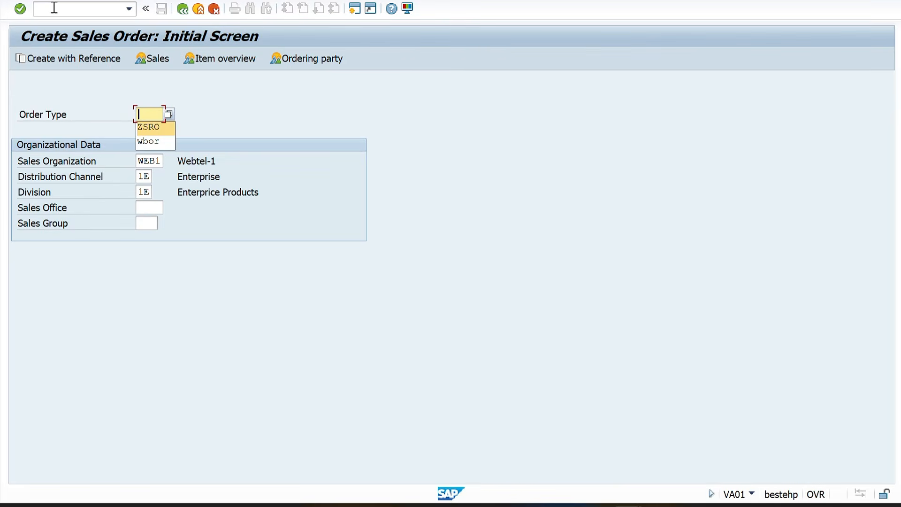
key("Return")
key("Return")
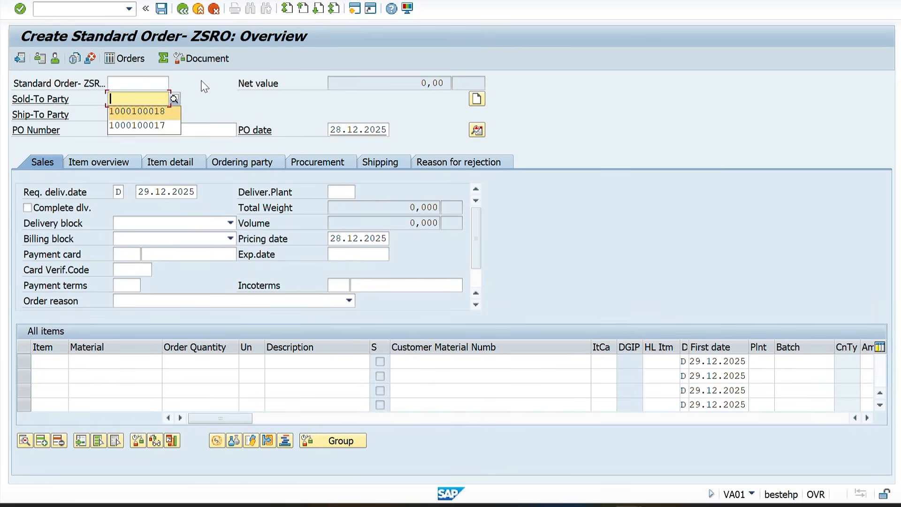
- Enter the domestic customer as sold-to party, fill in the purchase order number and confirm the order data
key("Return")
key("Tab")
key("Tab")
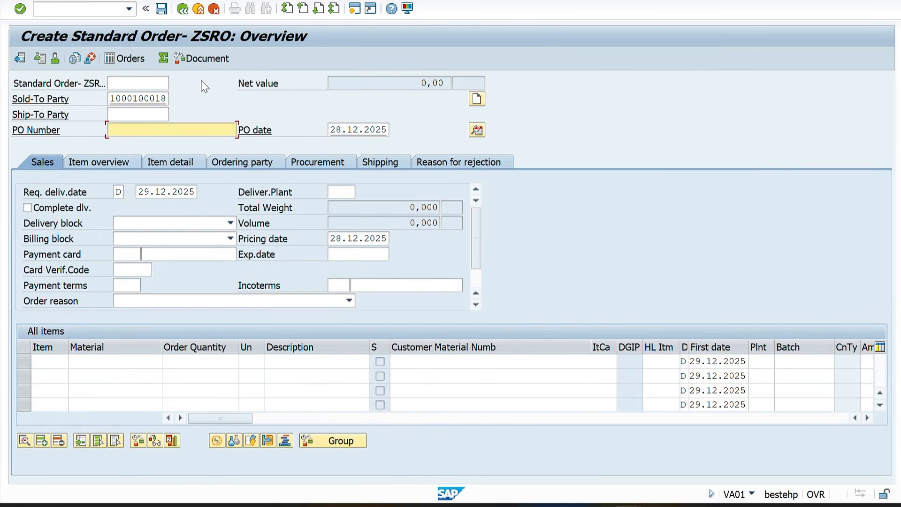
type("PO03938322111")
key("Return")
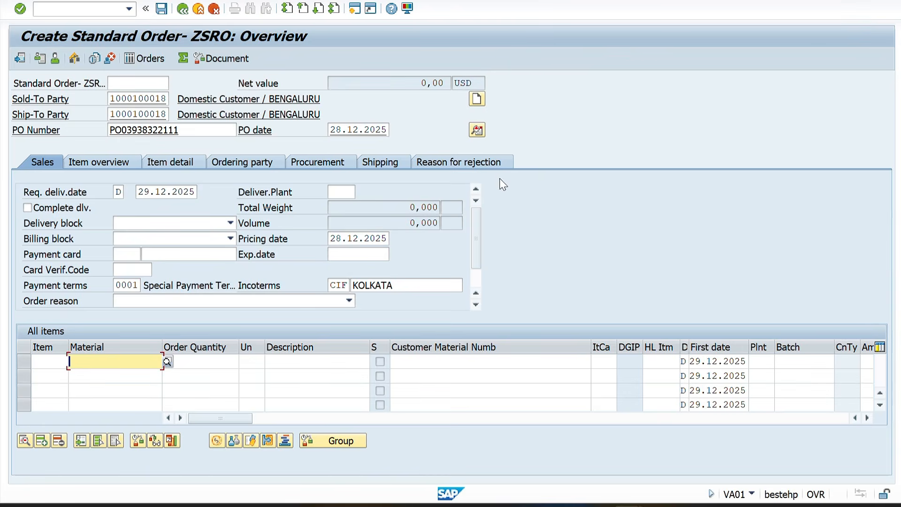
- Open the sales order's header data and check its document currency and exchange rate
left_click(473, 78)
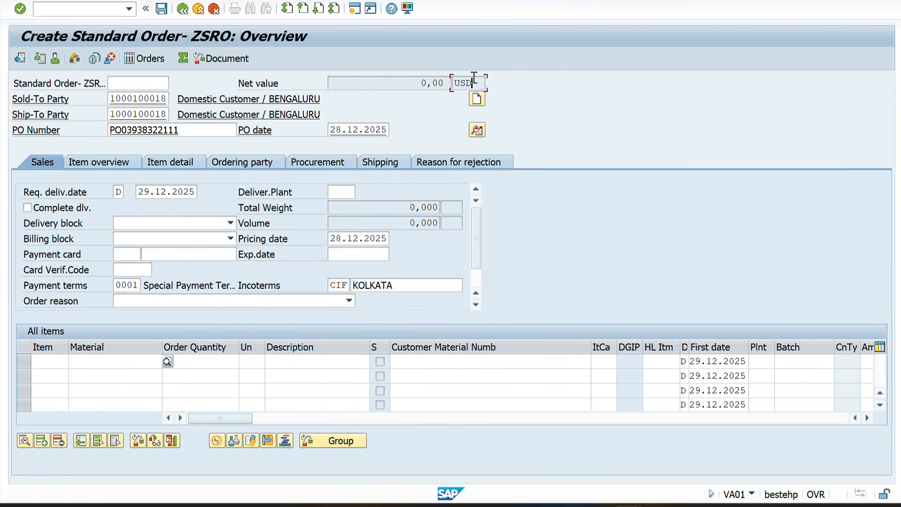
left_click_drag(473, 78, 452, 79)
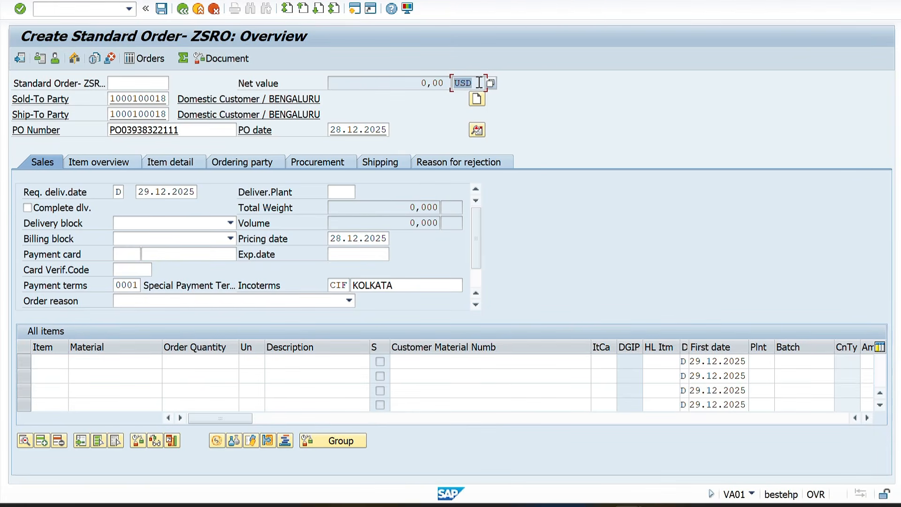
left_click(477, 130)
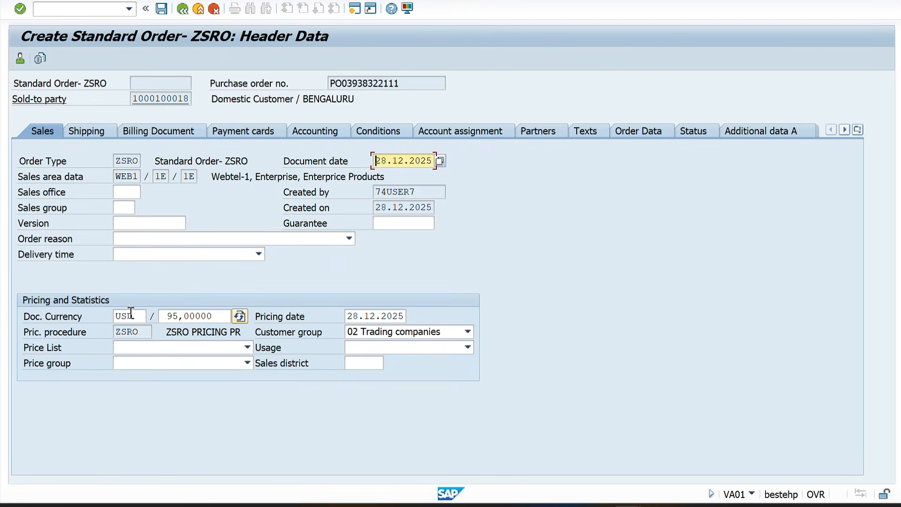
left_click_drag(135, 316, 104, 323)
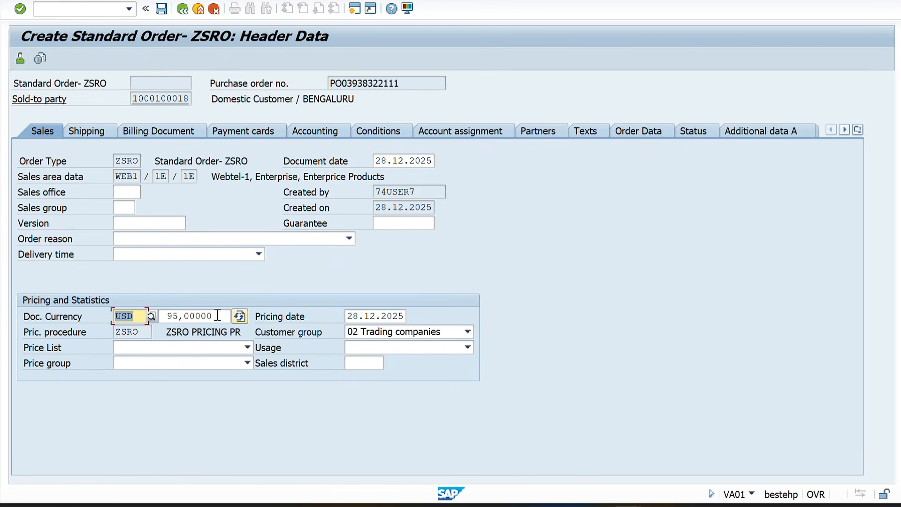
left_click_drag(220, 316, 153, 324)
left_click(196, 316)
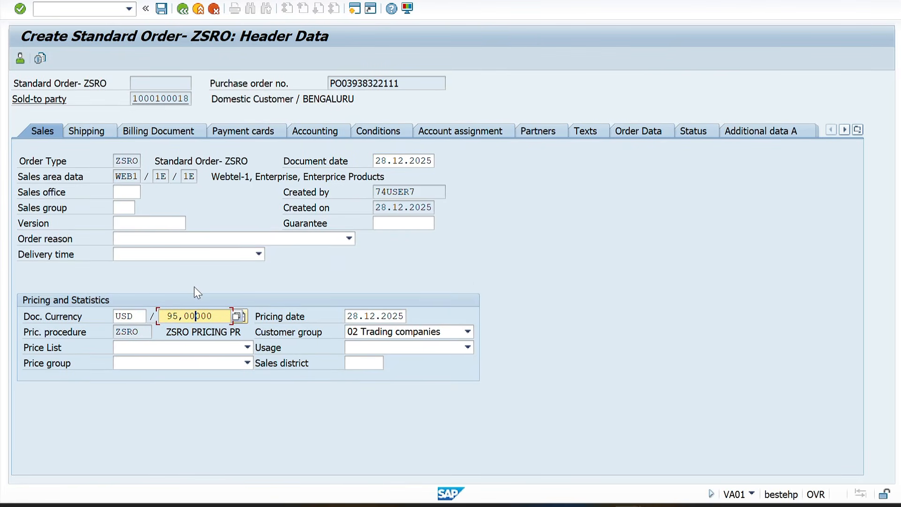
- Open transaction OB08 in a new session and enter exchange rate type M for positioning the list
left_click(52, 9)
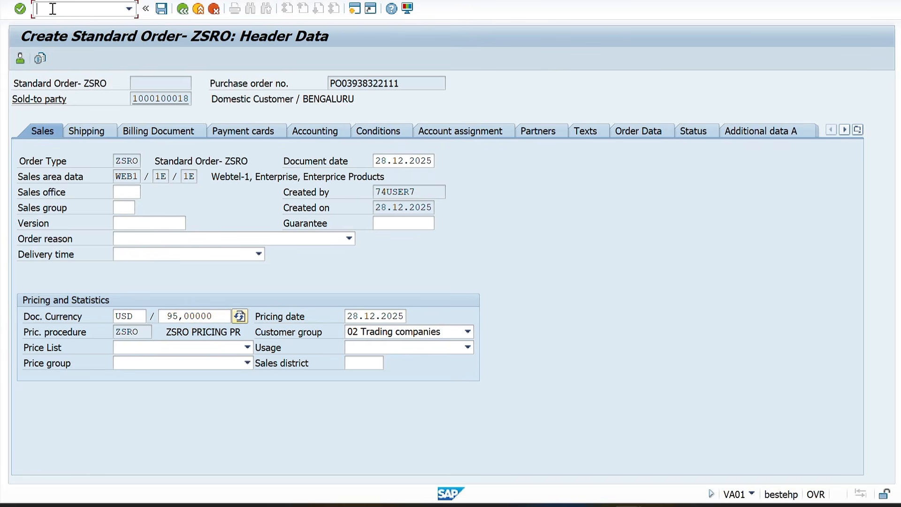
type("/OOB08")
key("Return")
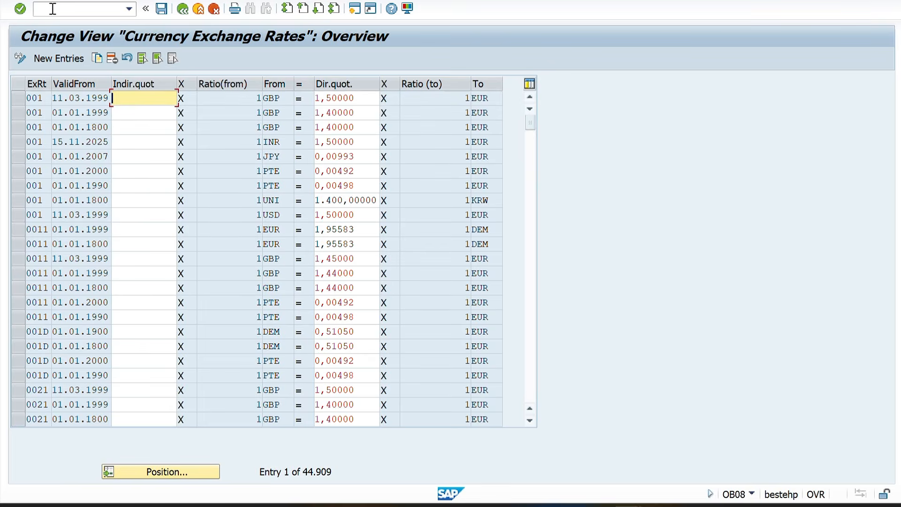
left_click(139, 471)
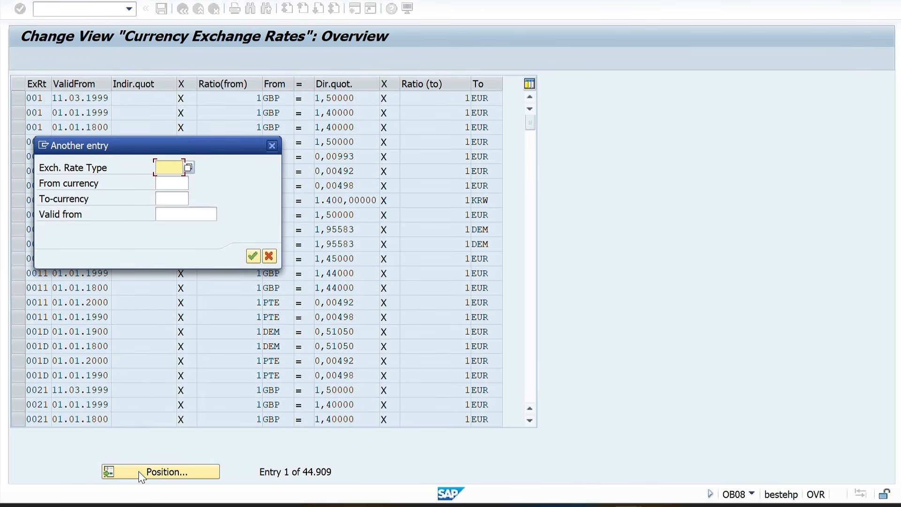
type("M")
- Check the exchange rate type field in the customer's sales area data and return to the exchange rate session
key("alt+Tab")
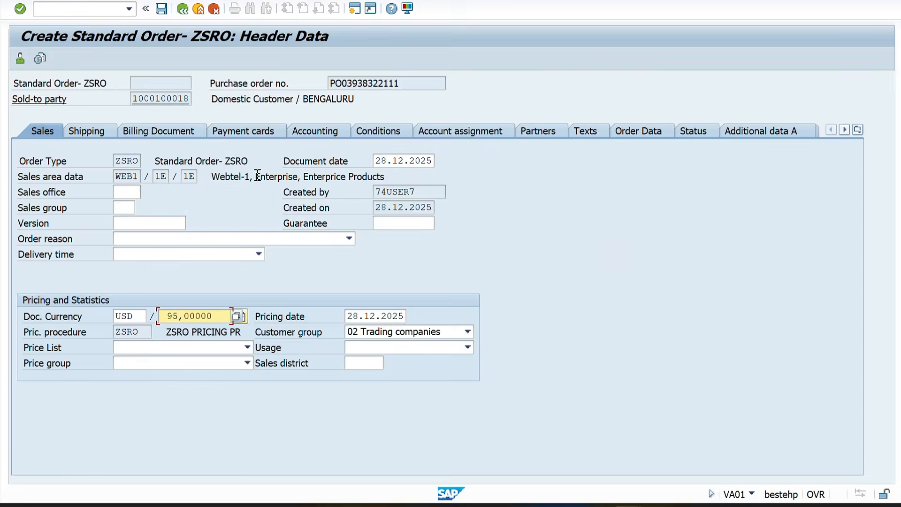
key("alt+Tab")
key("alt+Tab")
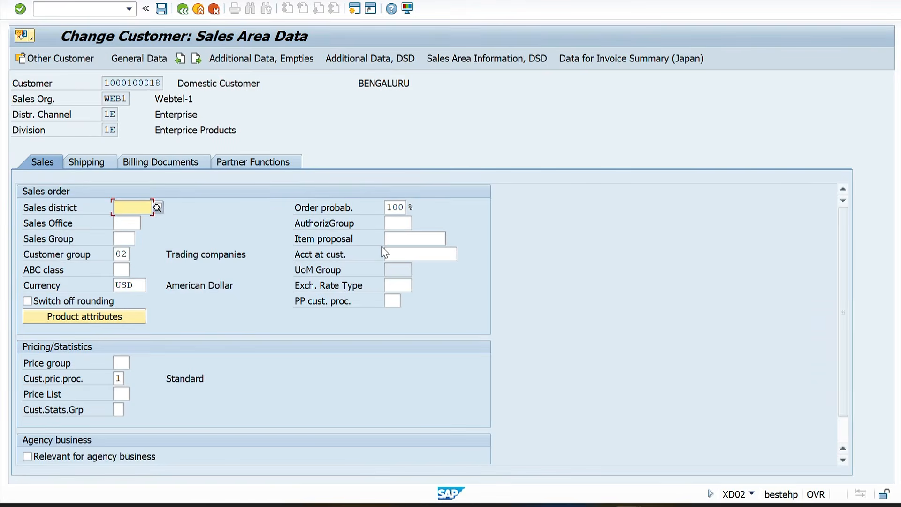
left_click(396, 286)
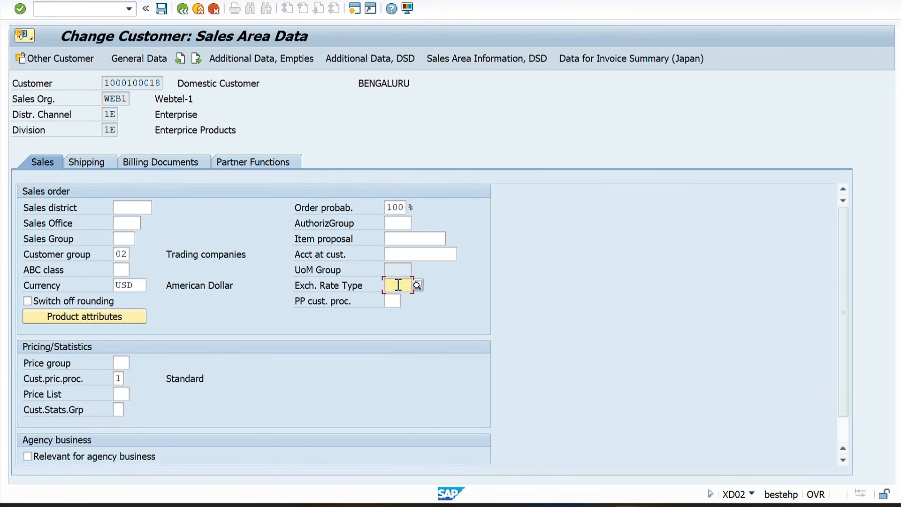
key("alt+Tab")
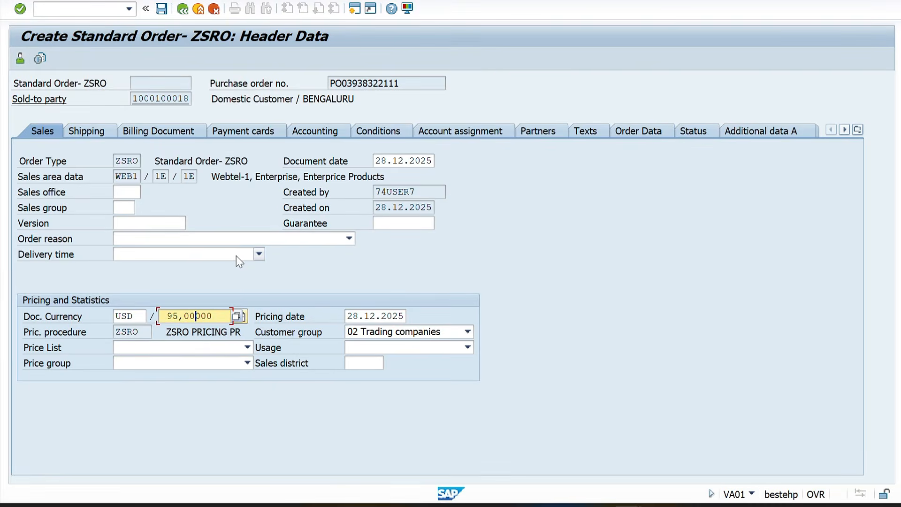
key("alt+Tab")
key("alt+Tab")
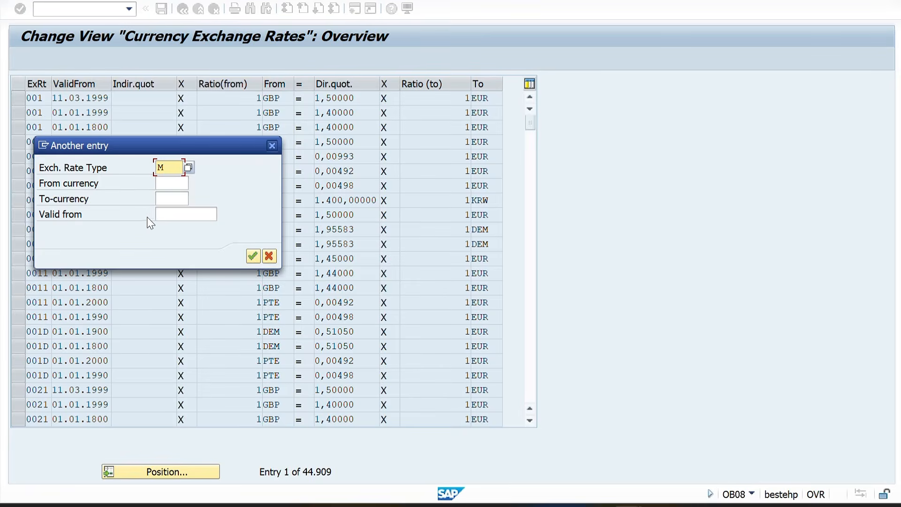
- Position the exchange rate list at the entries from USD to INR and examine the most recent direct quotation
left_click(173, 185)
type("USD")
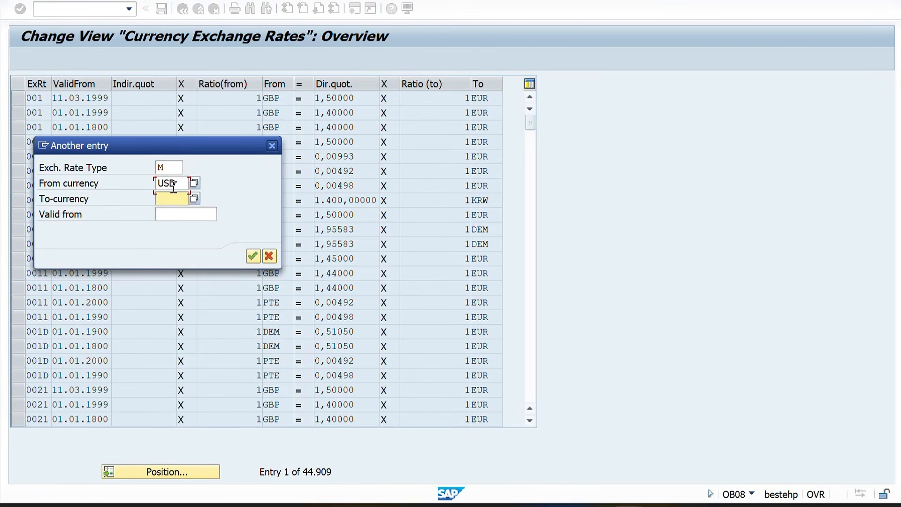
key("Tab")
type("INR")
key("Return")
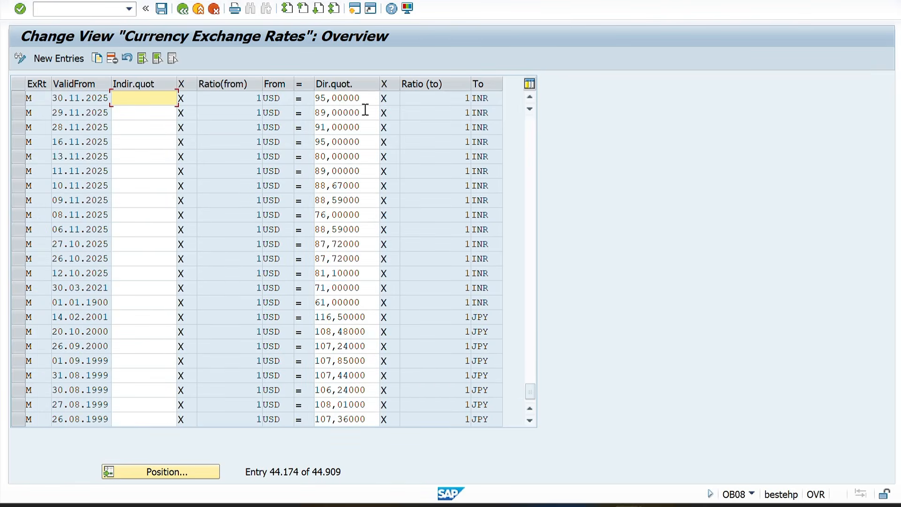
left_click_drag(368, 98, 301, 99)
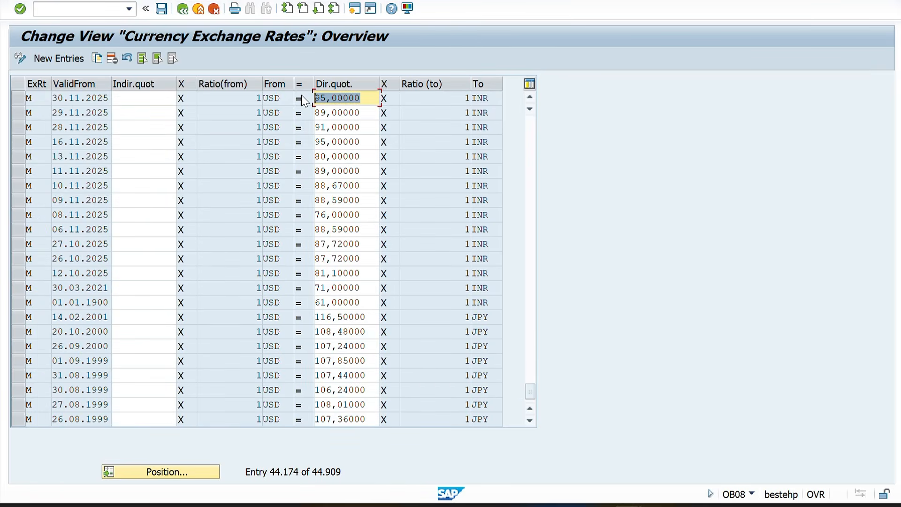
- Copy the USD to INR entry dated 30.11.2025 and set the copy's valid-from date to 28.12.2025
left_click(15, 100)
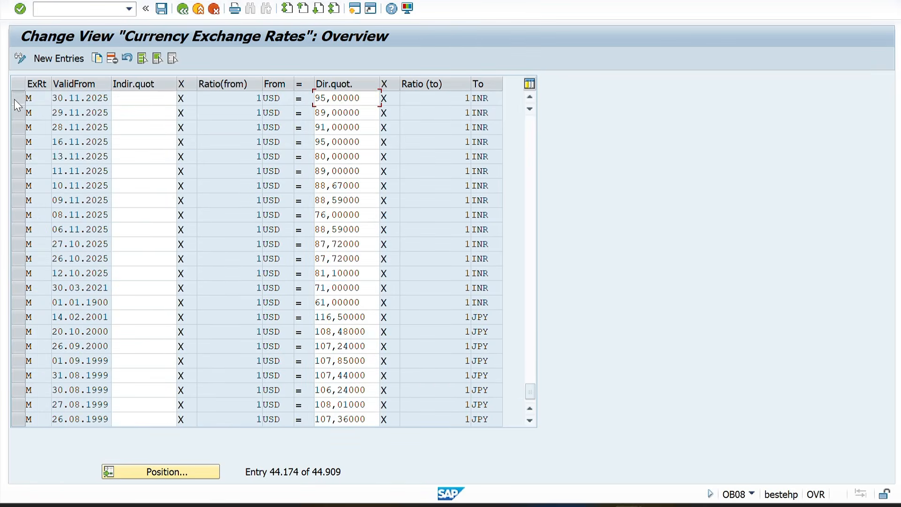
left_click(94, 58)
left_click(83, 100)
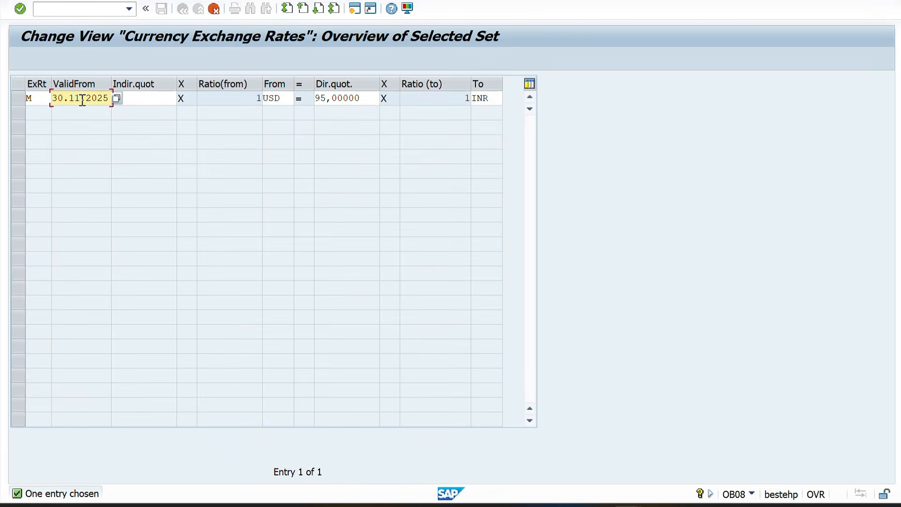
key("BackSpace")
key("BackSpace")
key("BackSpace")
key("BackSpace")
key("BackSpace")
type("25.12.2025")
key("Tab")
key("Tab")
key("Tab")
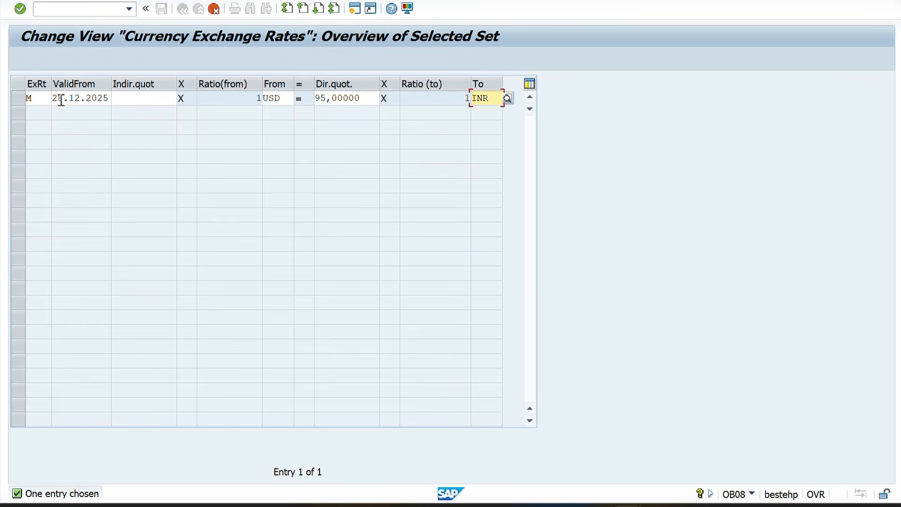
- Replace the copied entry's direct quotation with 89 and look up the exact USD rate in the Excel exchange rate sheet
left_click(362, 103)
left_click_drag(372, 98, 299, 104)
key("Delete")
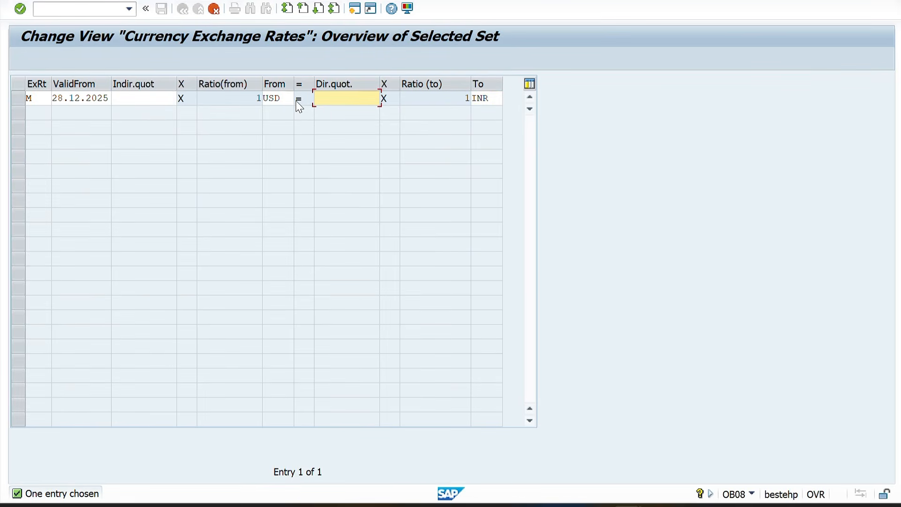
type("89")
key("alt+Tab")
key("alt+Tab")
key("alt+Tab")
key("alt+Tab")
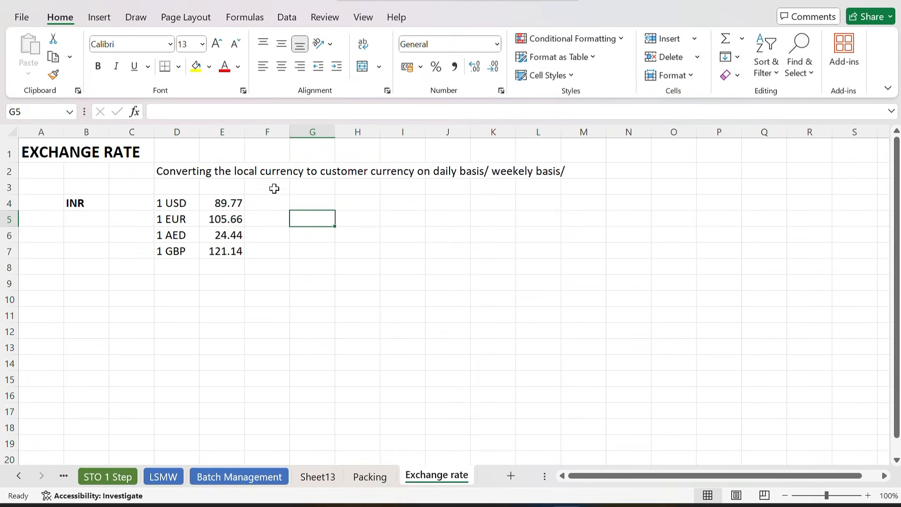
left_click(224, 202)
- Complete the direct quotation as 89,77 and save the new rate under customizing request DPKK900577
key("alt+Tab")
type(".")
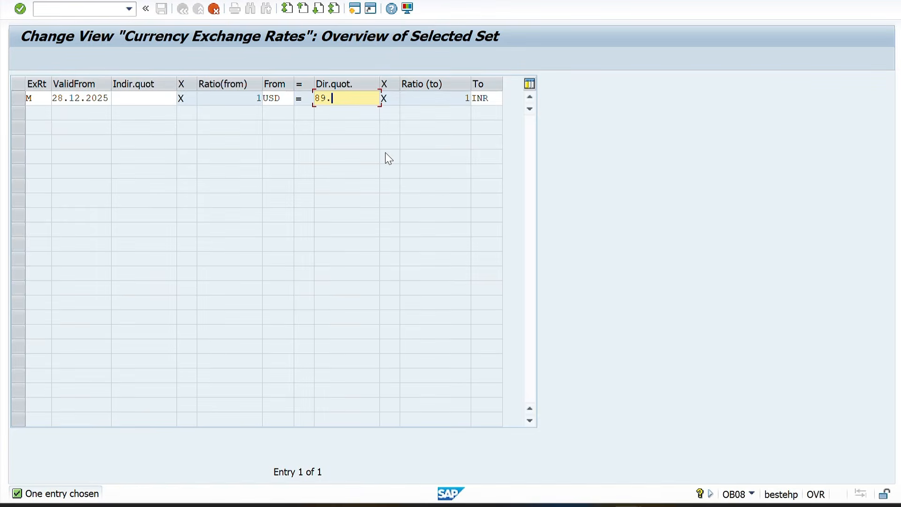
type("77")
key("Return")
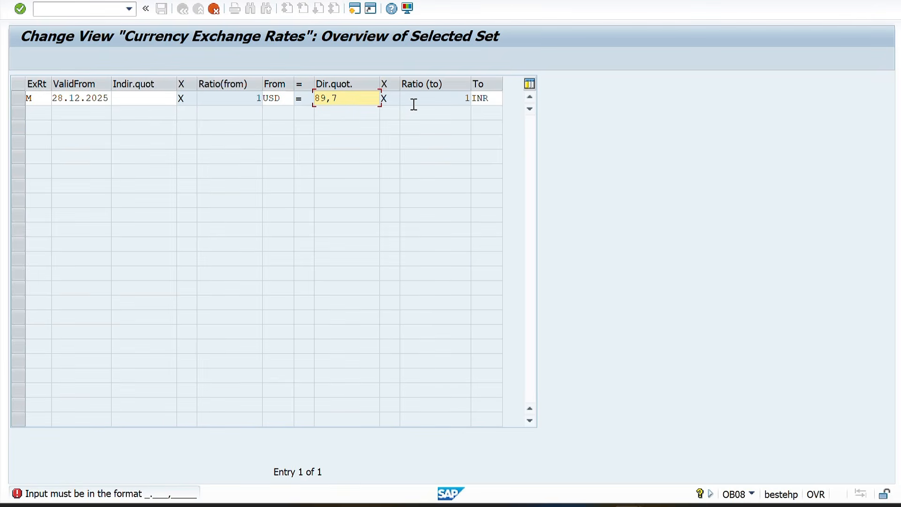
key("Return")
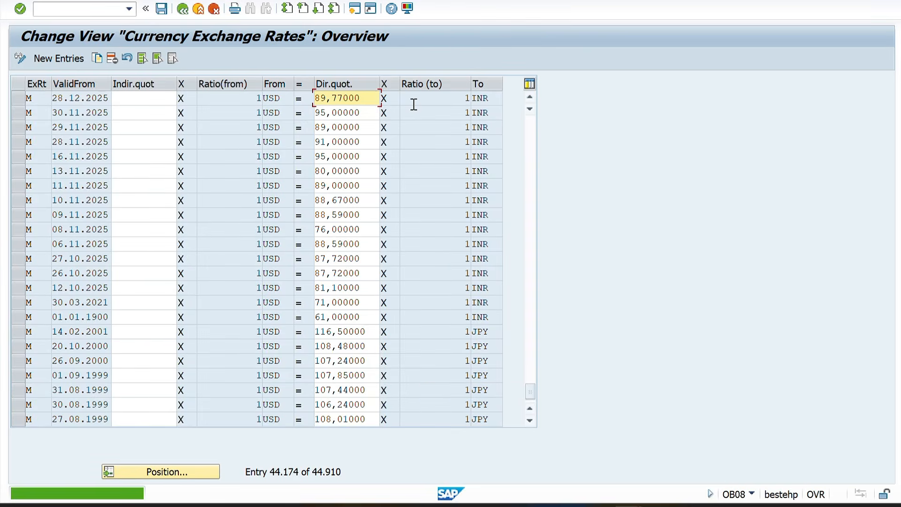
key("ctrl+s")
left_click(254, 210)
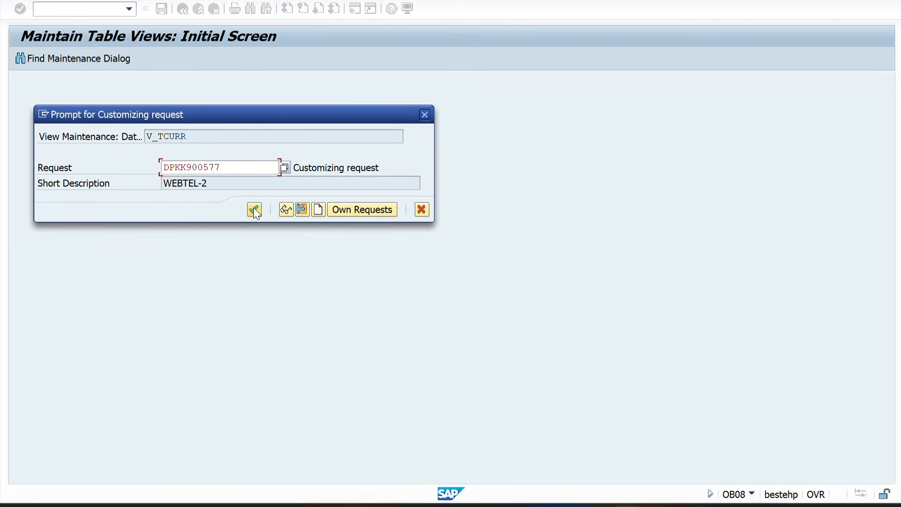
- Switch to the sales order session and restart order creation with transaction VA01
key("alt+Tab")
key("alt+Tab")
key("alt+Tab")
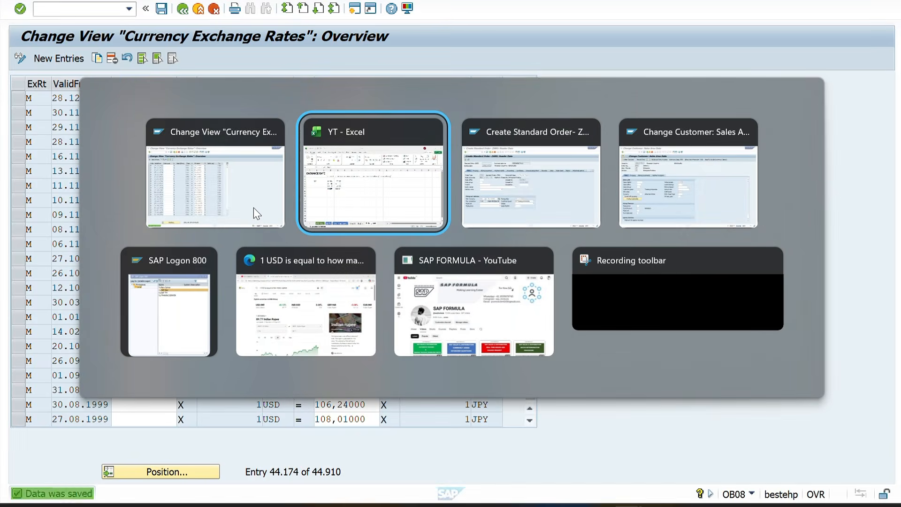
left_click(77, 9)
type("/NVA01")
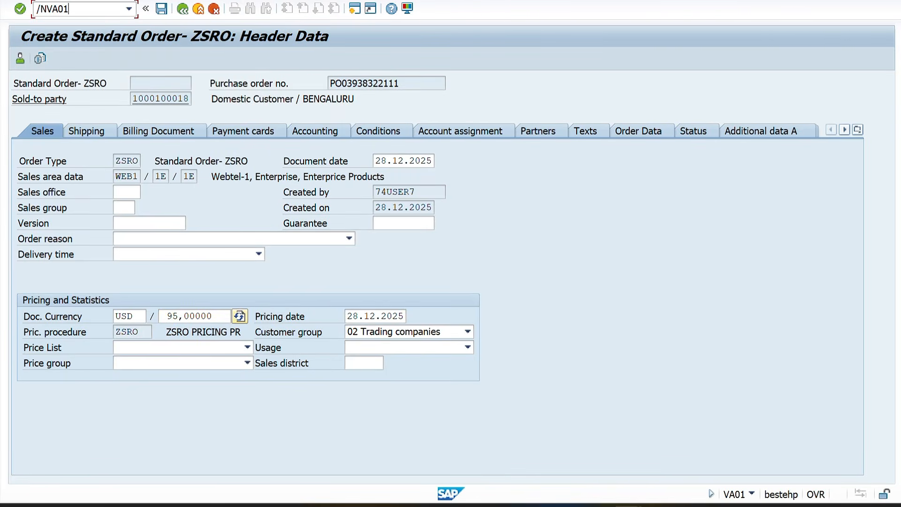
key("Return")
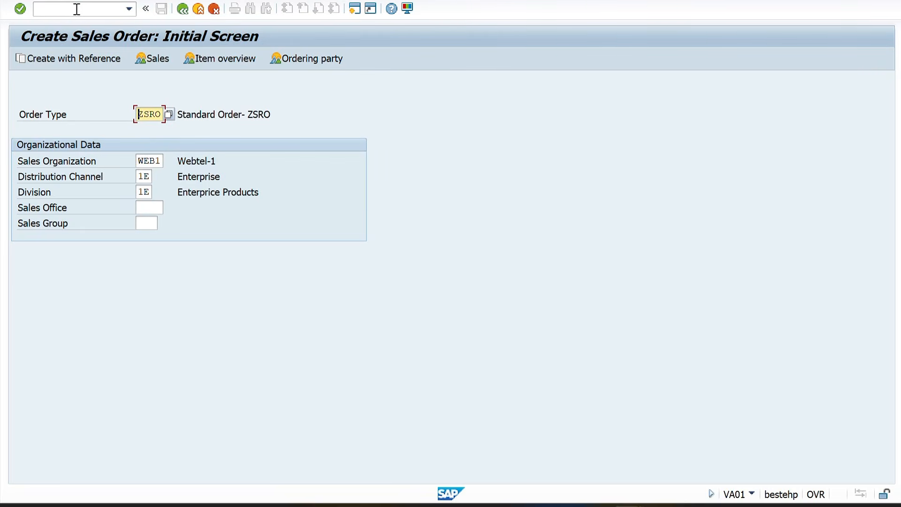
- Begin a ZSRO standard order with the same sold-to party and paste the purchase order number
key("Return")
key("Down")
key("Tab")
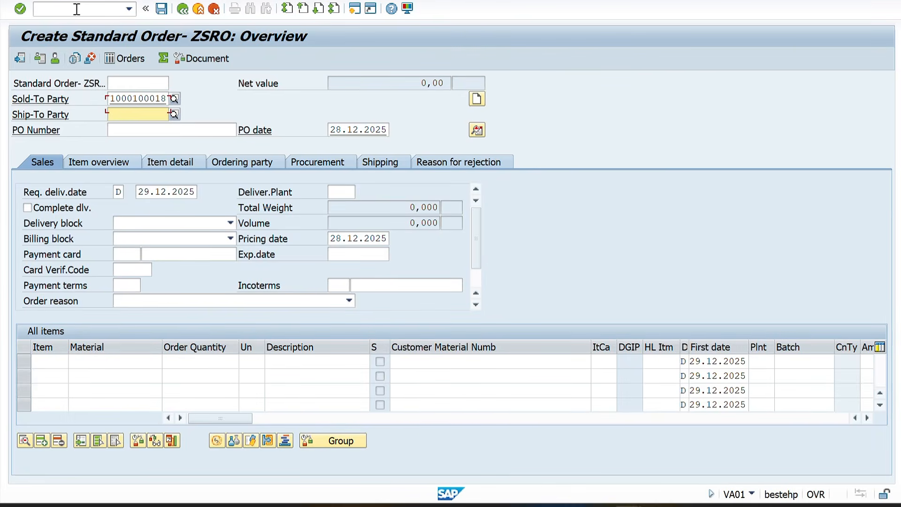
key("Tab")
key("ctrl+v")
key("Return")
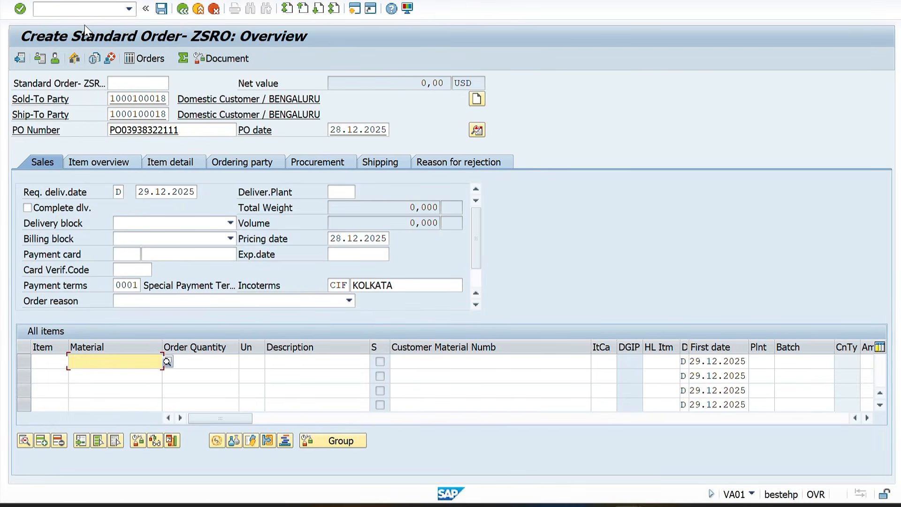
- Check the pricing date and header exchange rate against the USD to INR entry valid from 28.12.2025, and return to the order overview
left_click_drag(328, 238, 399, 241)
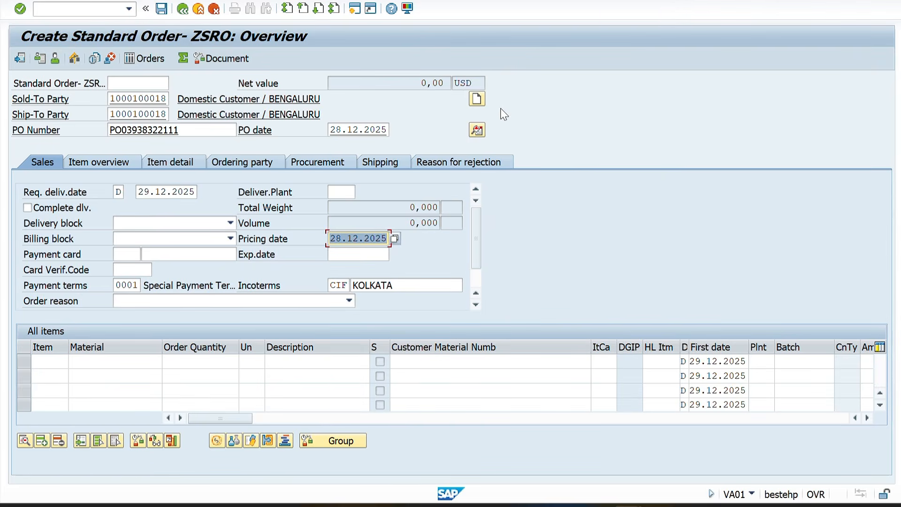
left_click(480, 131)
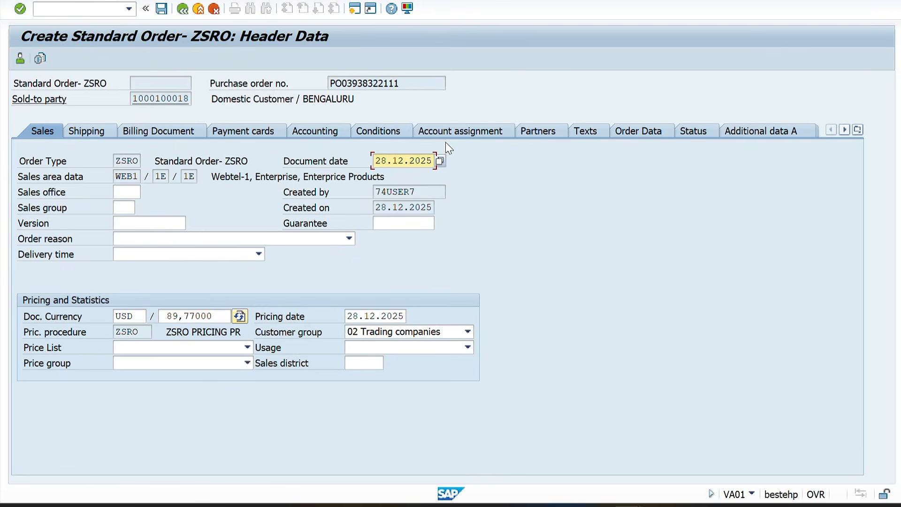
left_click_drag(221, 316, 165, 320)
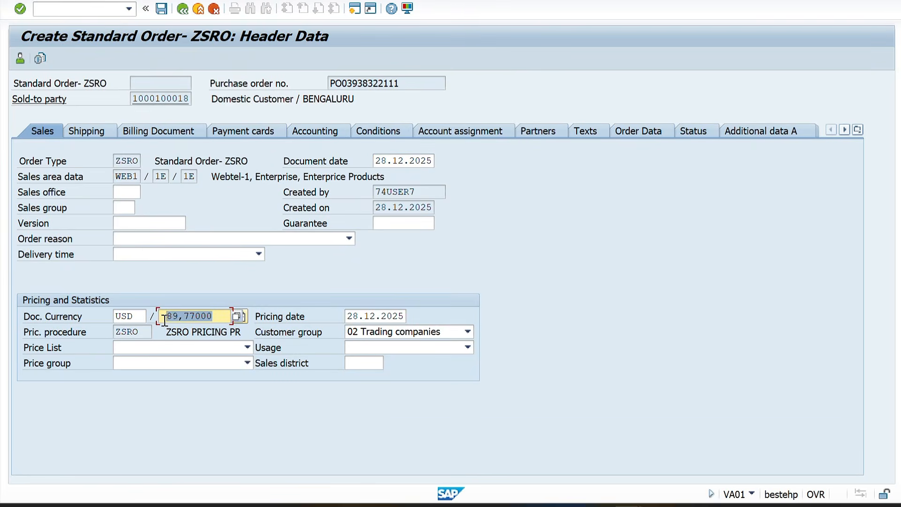
key("F3")
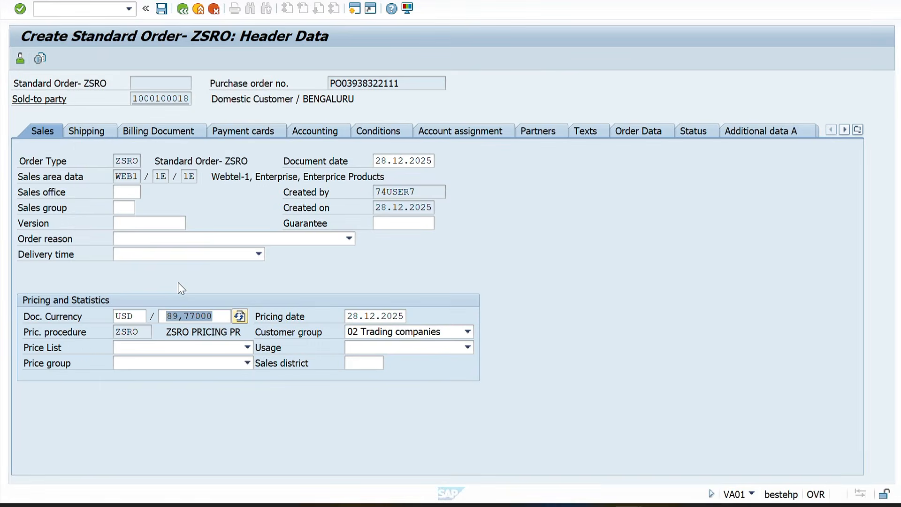
left_click(246, 109)
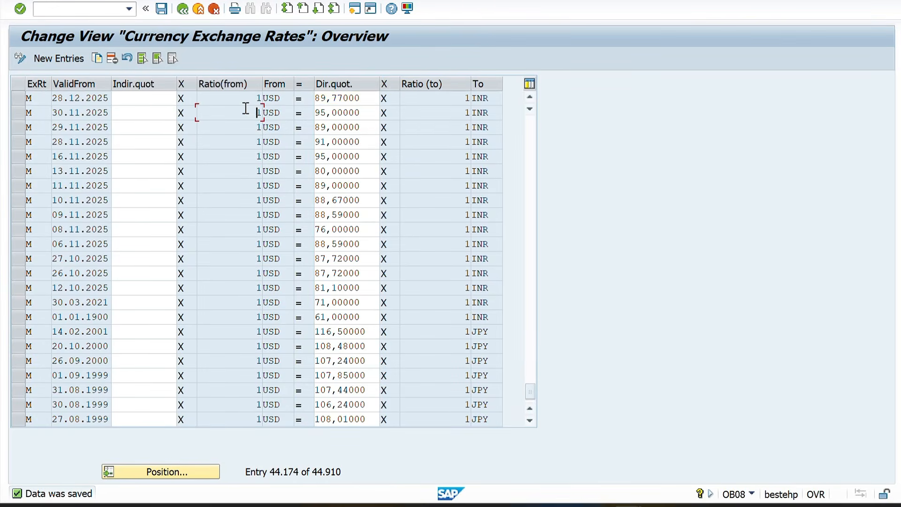
left_click(225, 97)
key("alt+Tab")
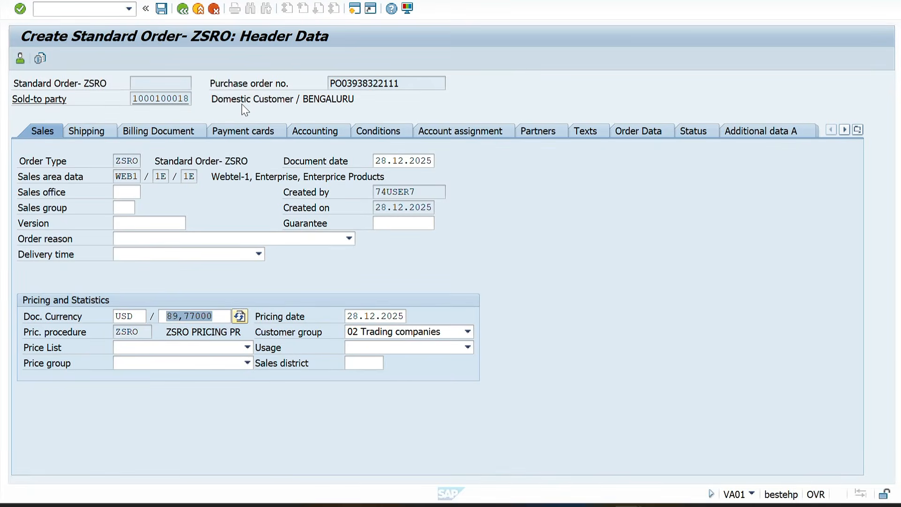
left_click(215, 316)
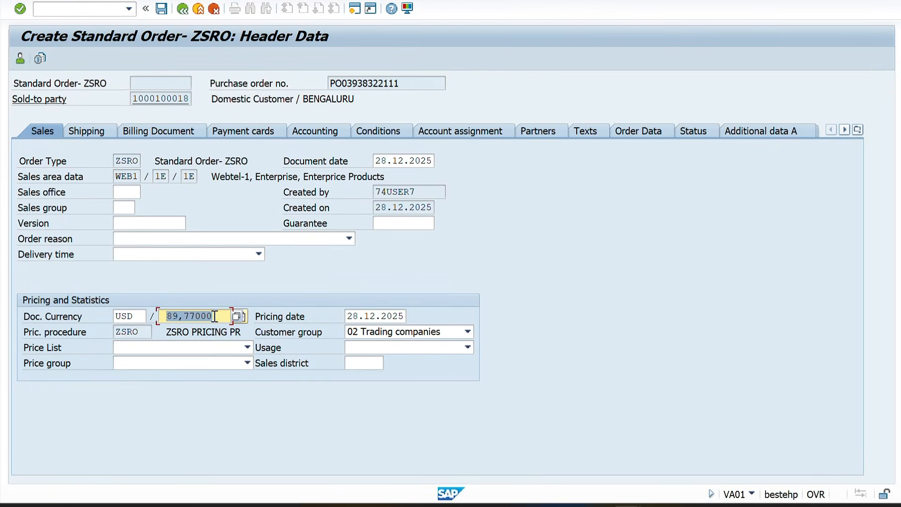
left_click(183, 10)
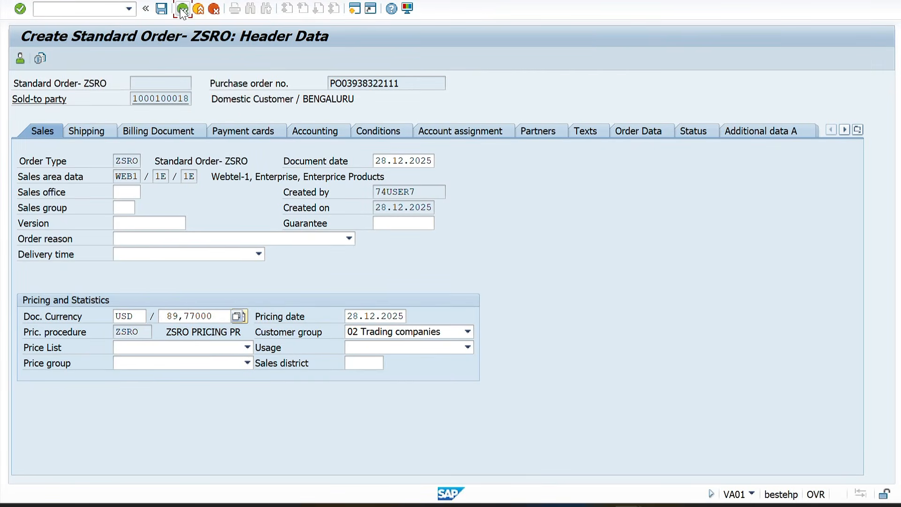
- Add material 500659000V with an order quantity of 10 and set the delivering plant to DL01
key("space")
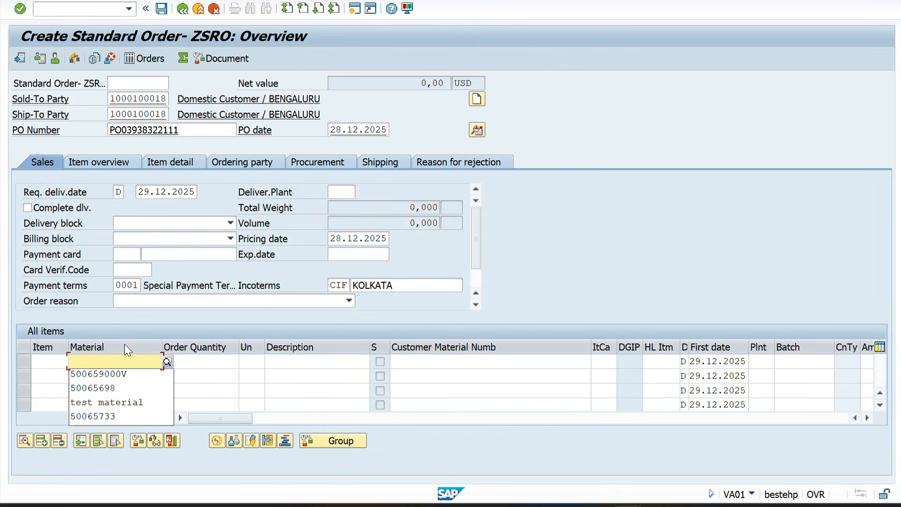
key("Down")
key("Return")
key("Tab")
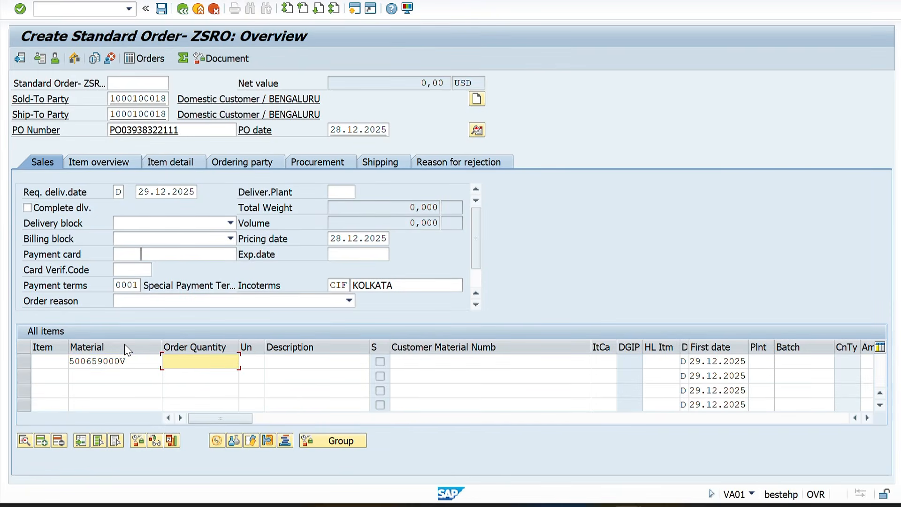
type("10")
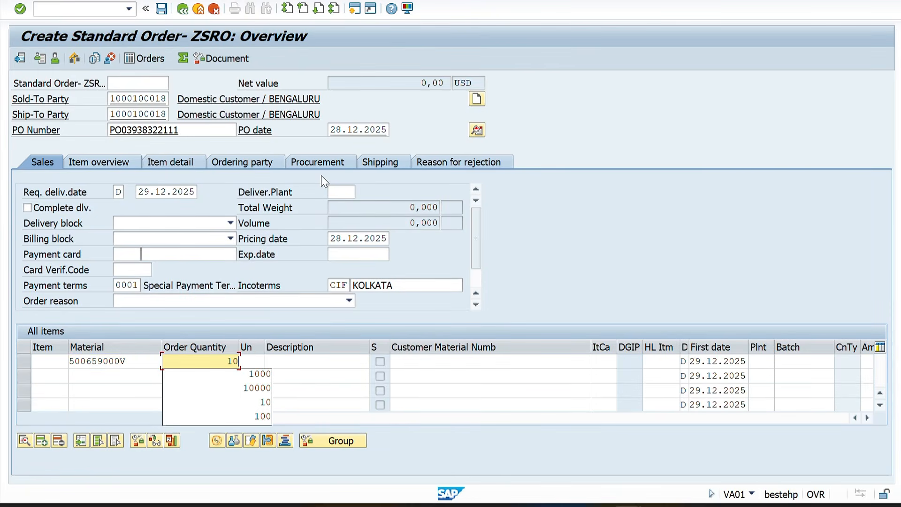
left_click(349, 192)
key("Down")
key("Return")
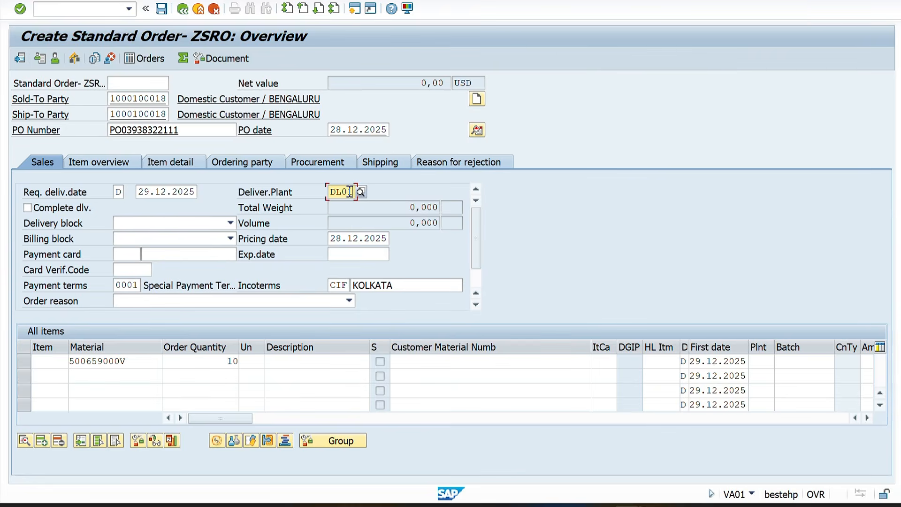
left_click(49, 7)
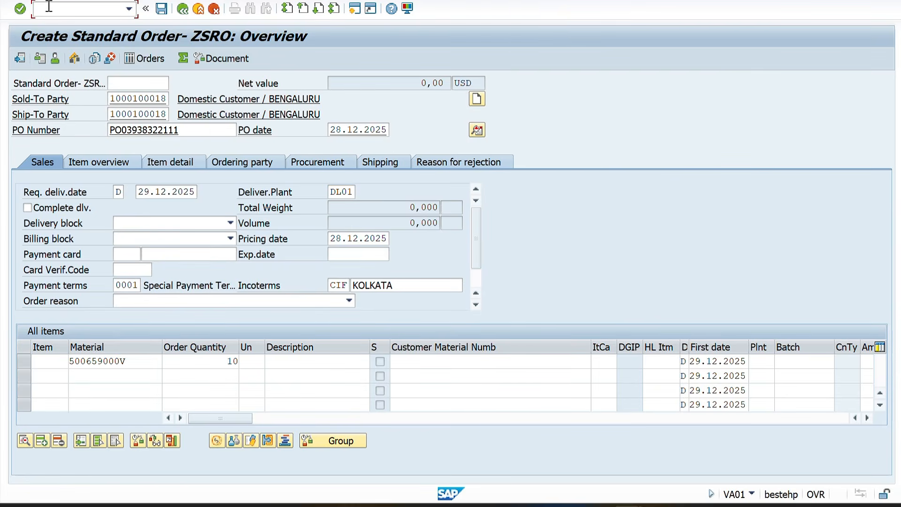
type("/OVK")
key("Return")
- Open the pricing conditions of item 10 and set the PR00 price currency to USD
double_click(112, 359)
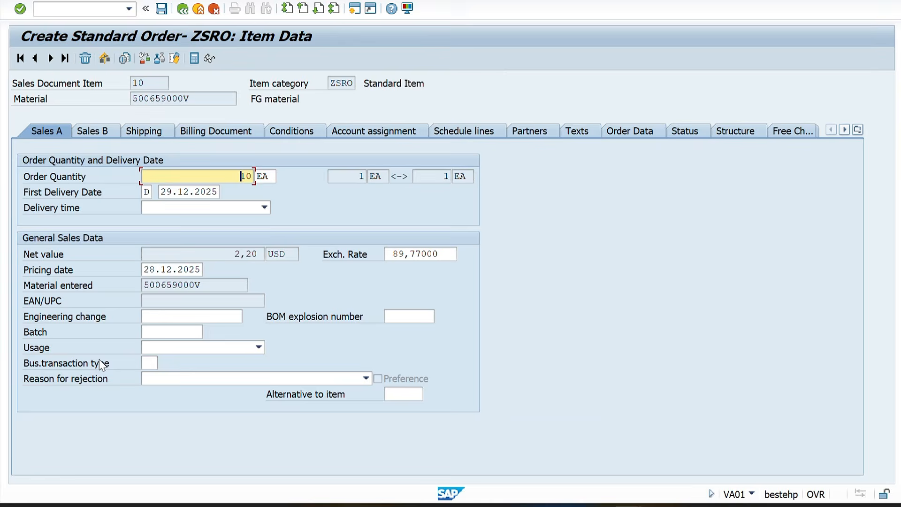
left_click(287, 128)
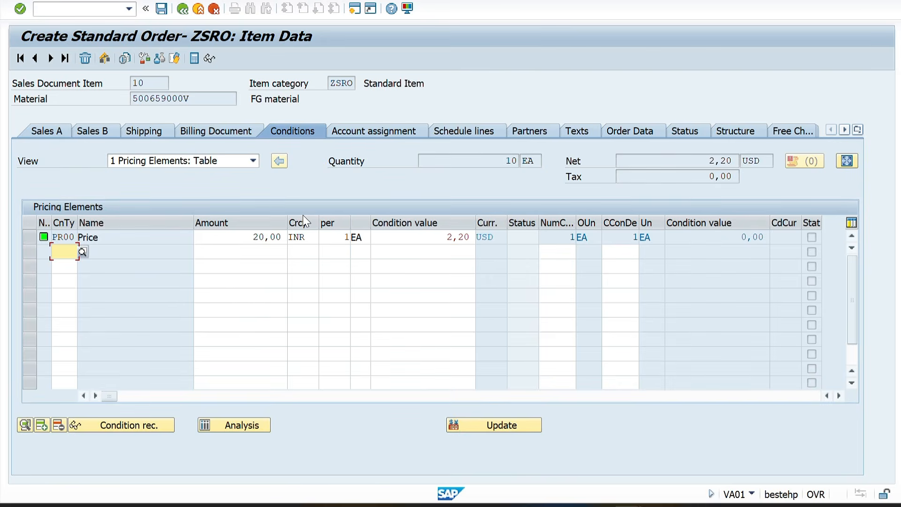
left_click(312, 238)
left_click_drag(312, 238, 288, 239)
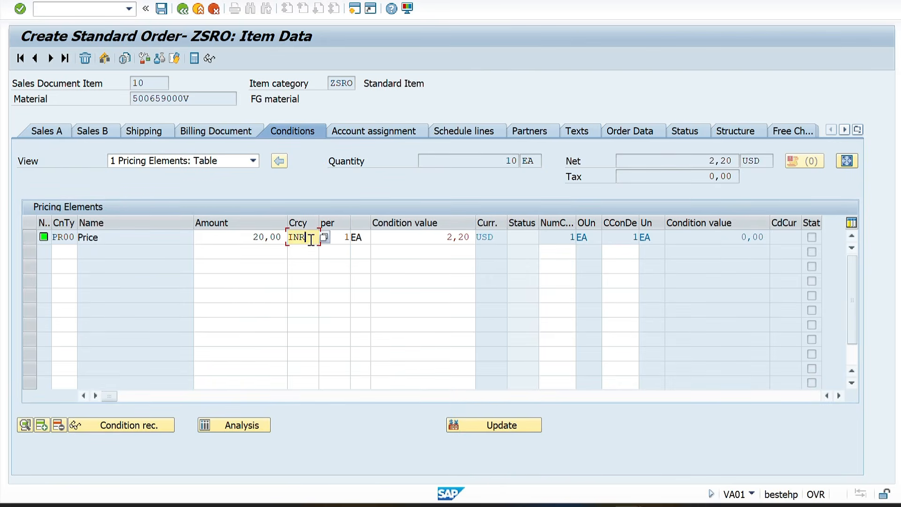
key("BackSpace")
type("USD")
key("Return")
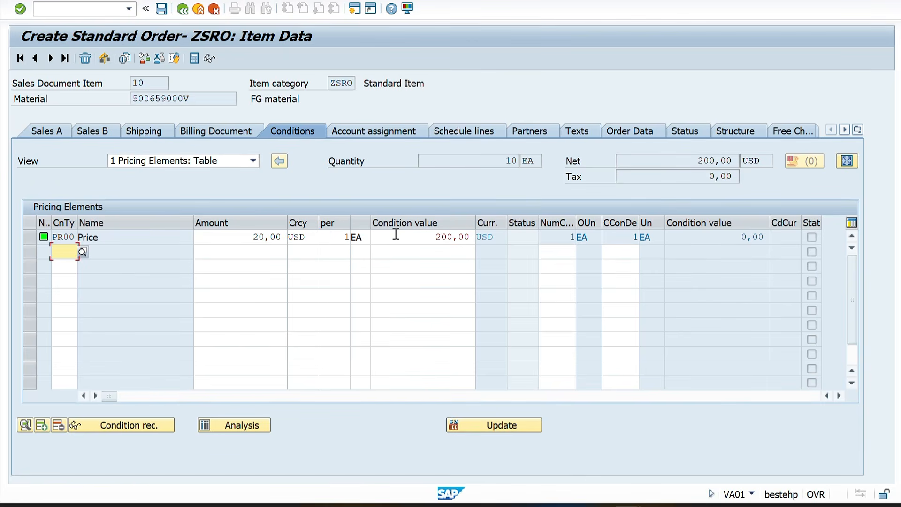
- Set the PR00 price amount of item 10 to 2 USD
left_click_drag(396, 236, 461, 239)
left_click(266, 238)
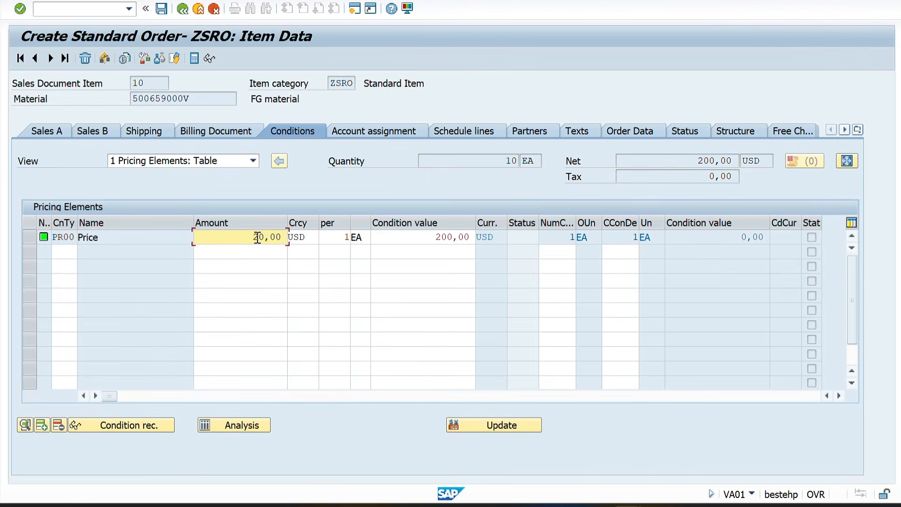
left_click_drag(245, 239, 318, 239)
key("BackSpace")
type("2")
key("Return")
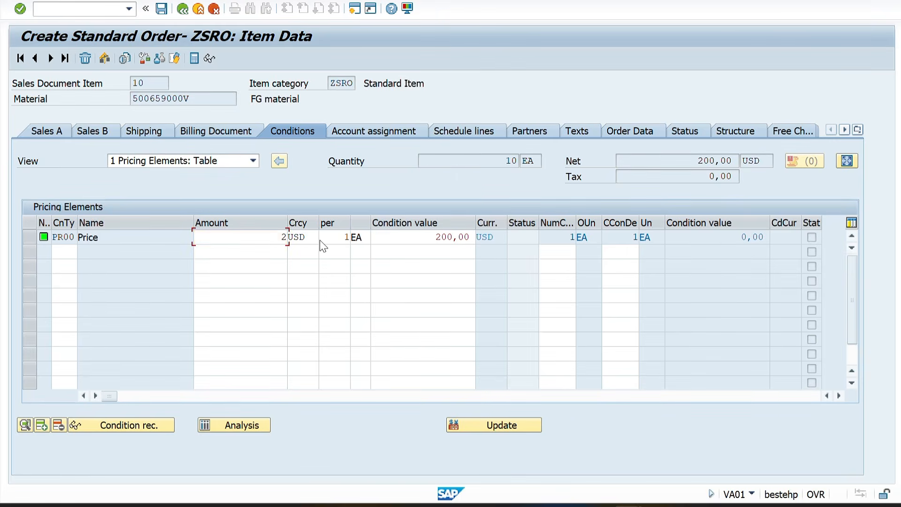
- Check the item's price, quantity and condition value, and examine the exchange rate in its general sales data
left_click(237, 240)
left_click_drag(238, 239, 308, 240)
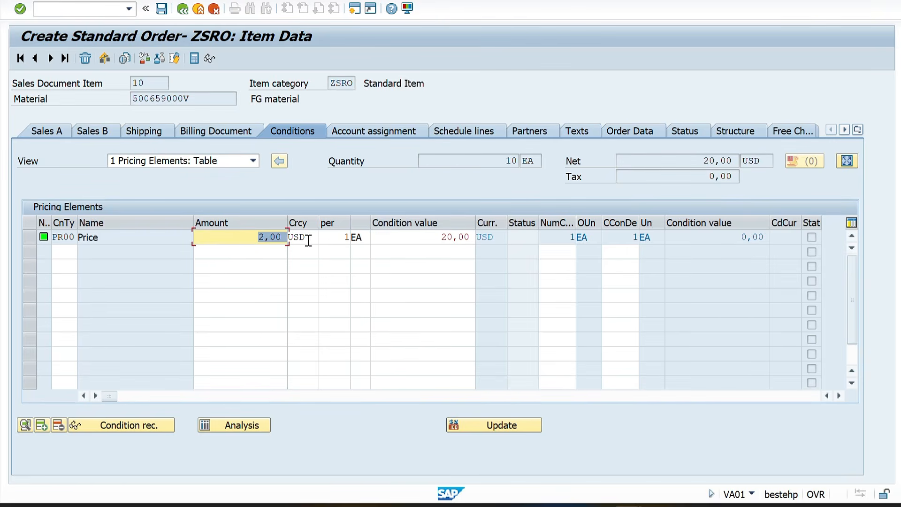
left_click_drag(486, 163, 519, 178)
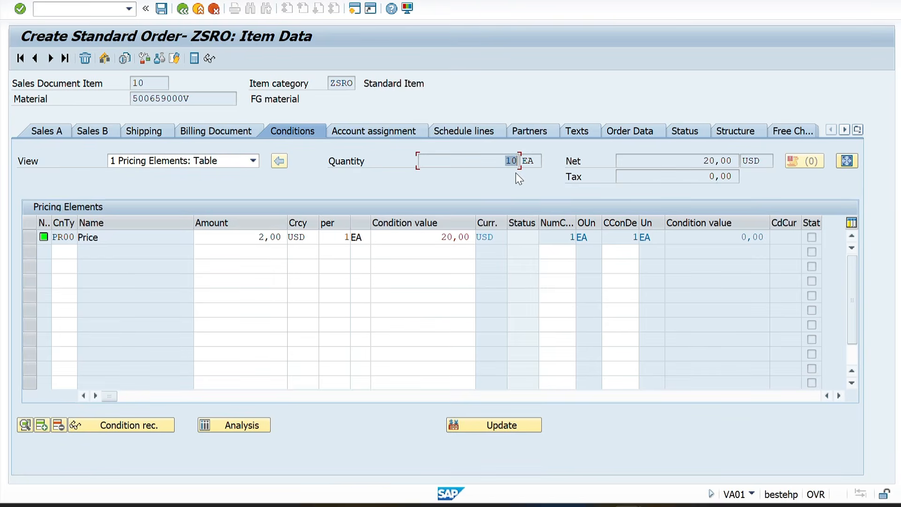
left_click(419, 236)
left_click_drag(420, 236, 516, 236)
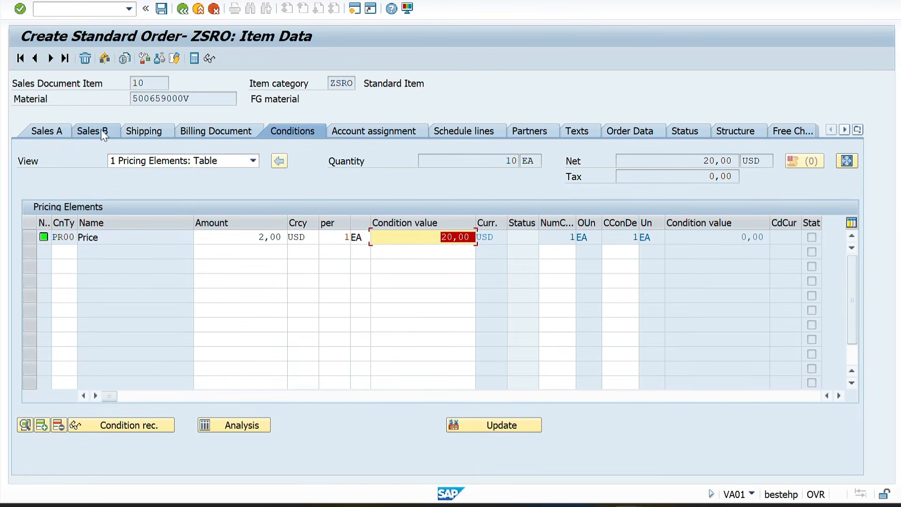
left_click(56, 131)
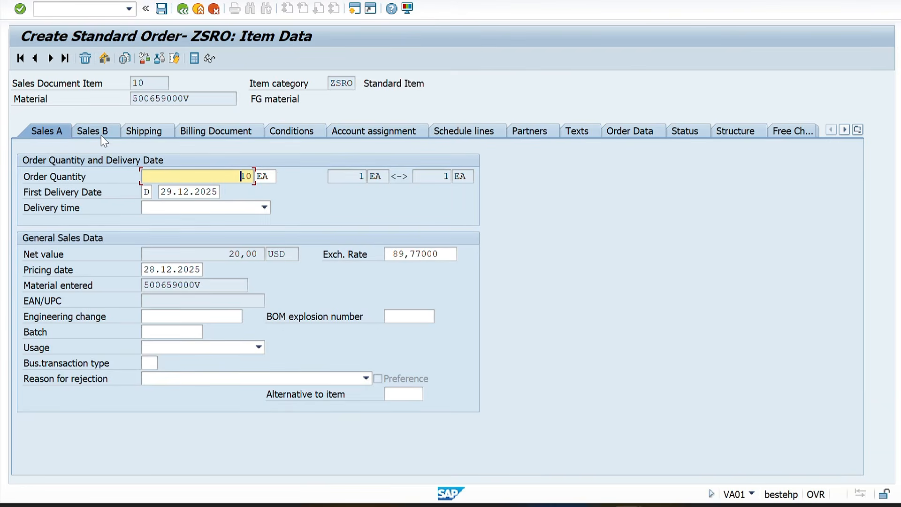
left_click(451, 254)
double_click(426, 256)
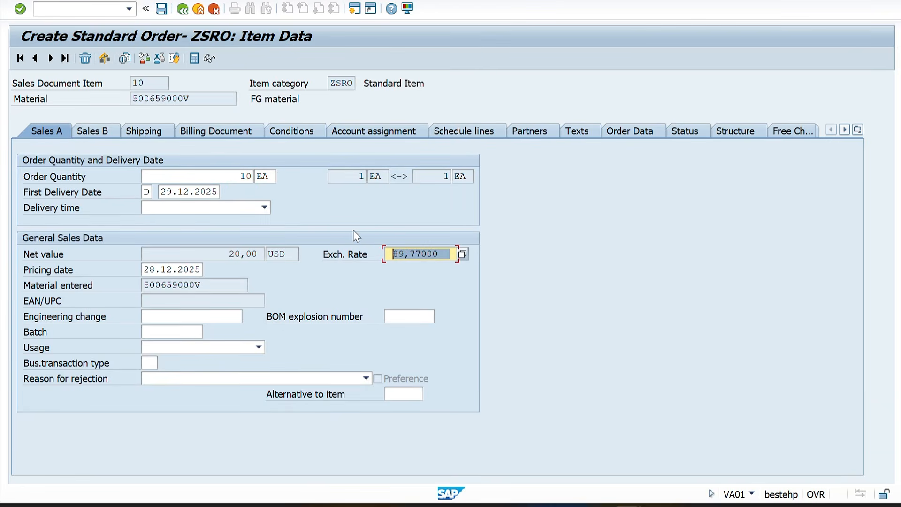
- Return to the order overview and check the sales order against its incompletion log
left_click(183, 8)
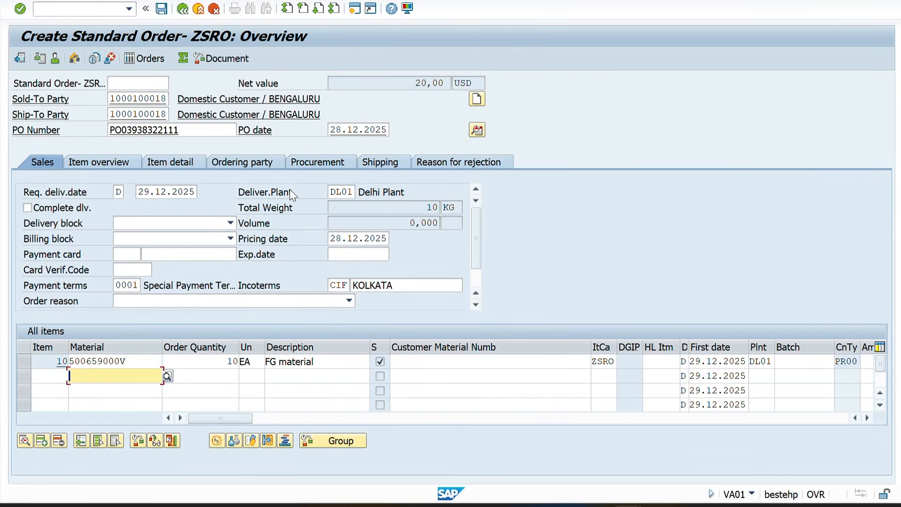
left_click(140, 361)
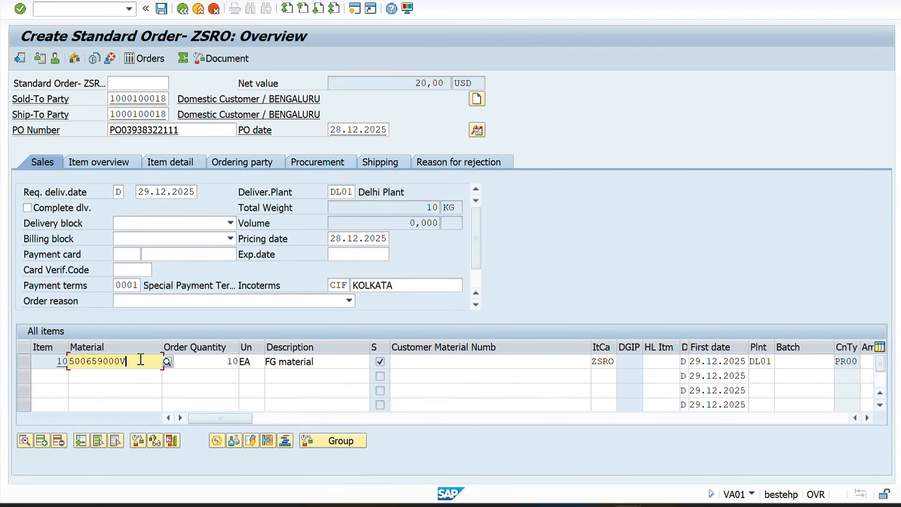
left_click(113, 1)
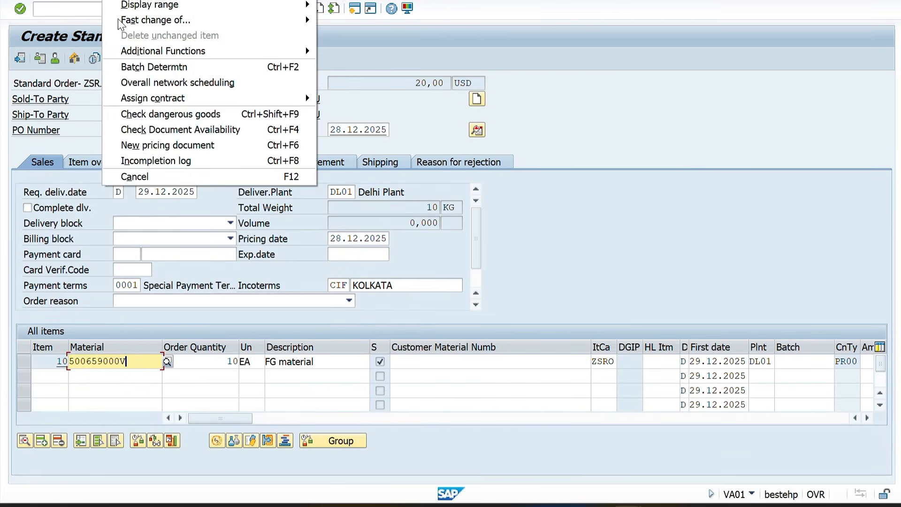
left_click(156, 161)
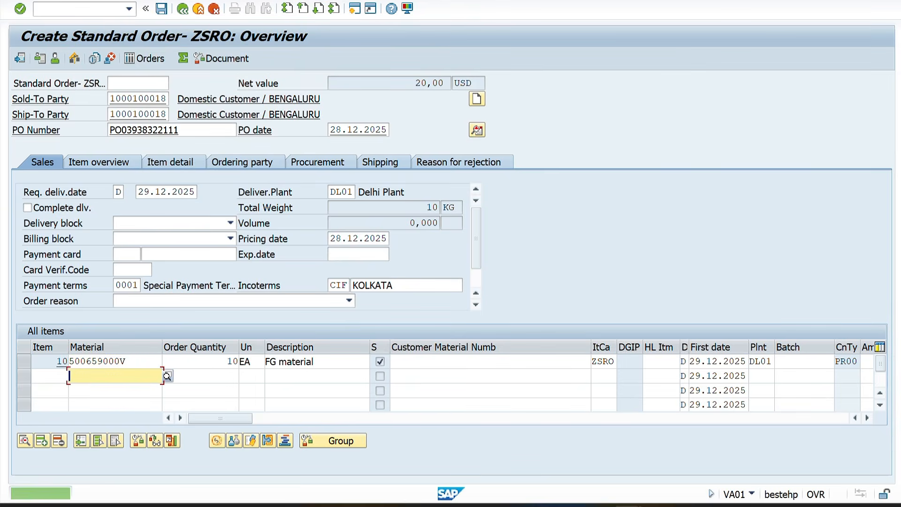
- Proceed from the sales order to creating its outbound delivery and leave the delivery log
left_click(49, 0)
left_click(53, 96)
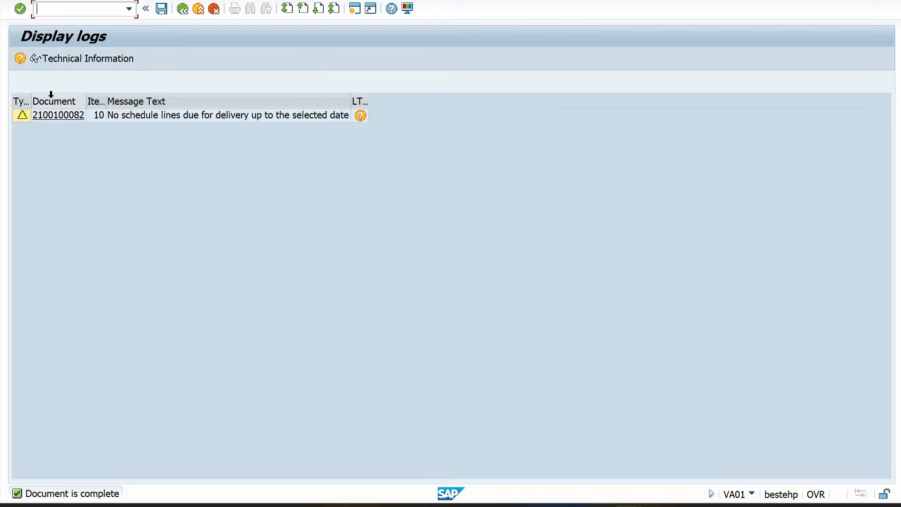
left_click(182, 9)
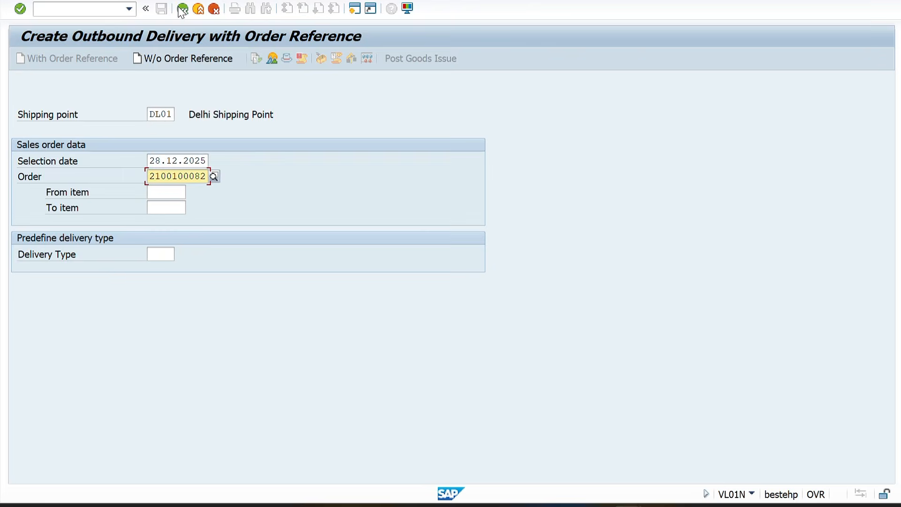
- Set the delivery's selection date to 31.12.2025 and create the outbound delivery for the order
left_click(162, 160)
key("BackSpace")
key("BackSpace")
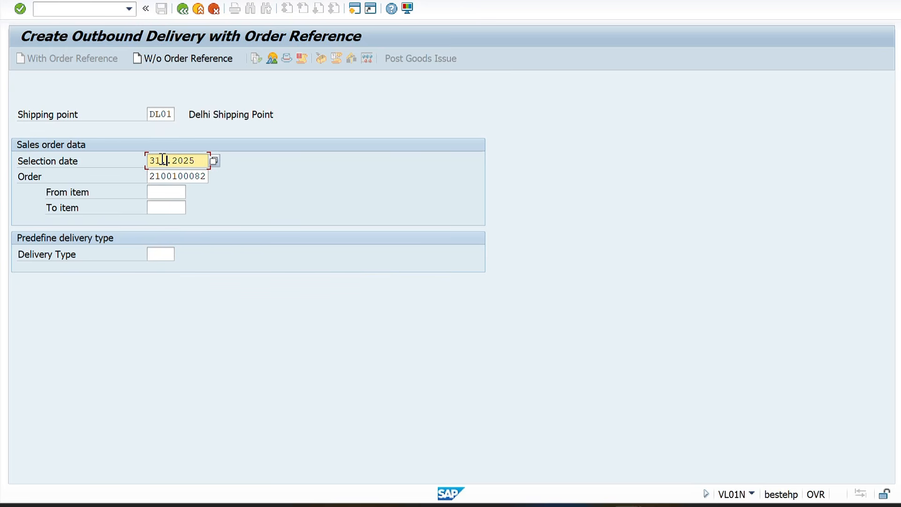
type("31")
key("Return")
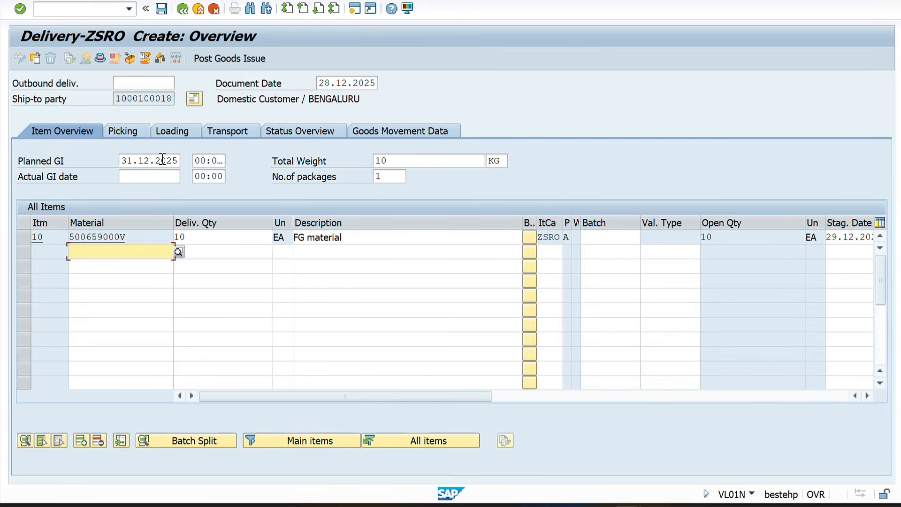
- Set the storage location of delivery item 10 to FG01 in the picking data
left_click(125, 129)
left_click(212, 237)
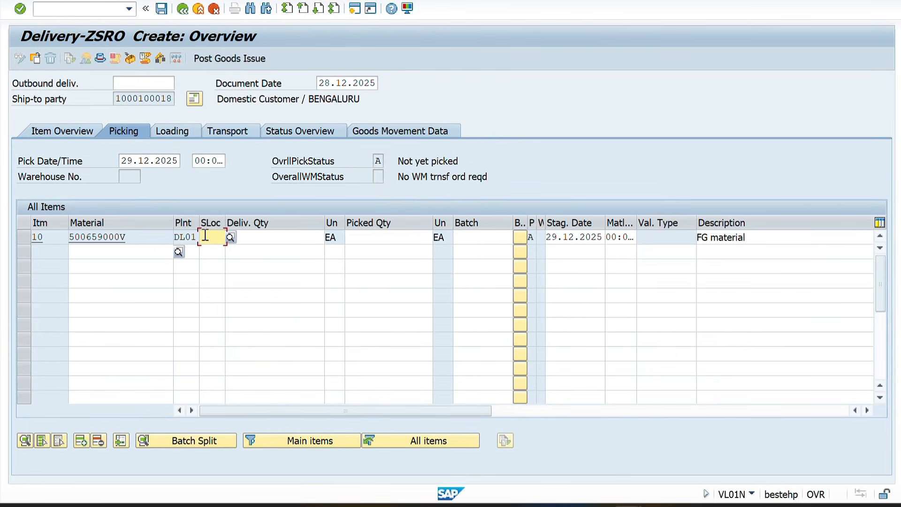
key("F4")
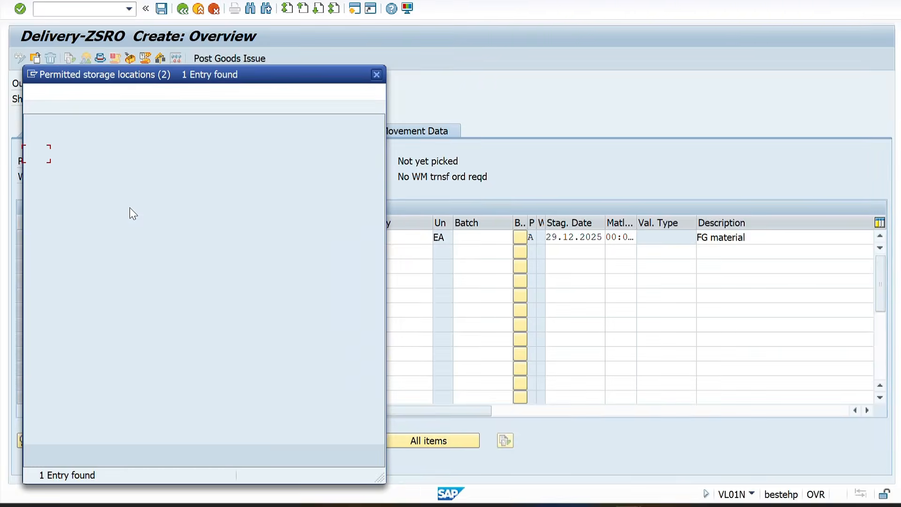
double_click(45, 155)
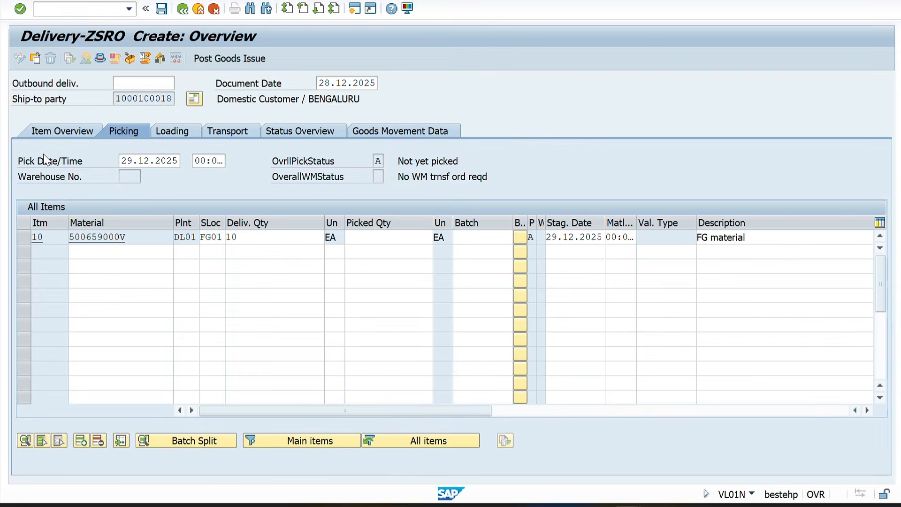
- Enter a picked quantity of 10 for delivery item 10 and try to post the goods issue
left_click(375, 240)
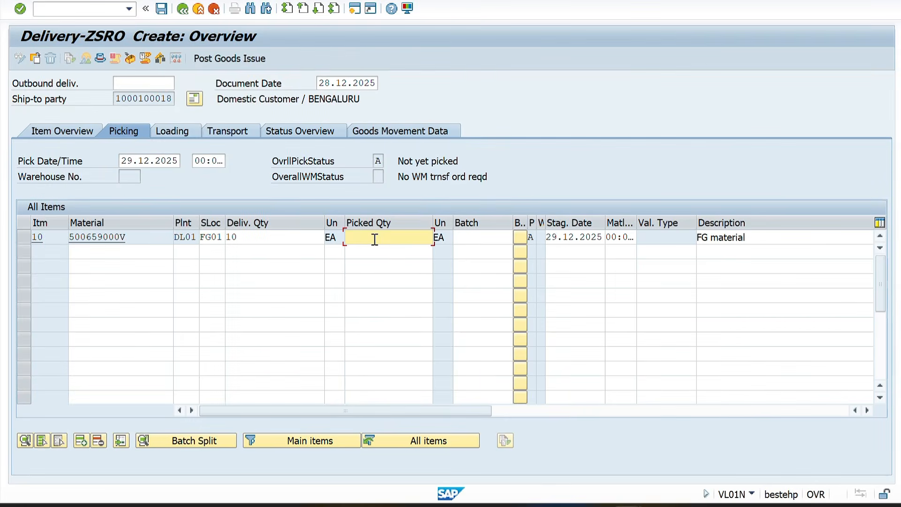
type("10")
key("Return")
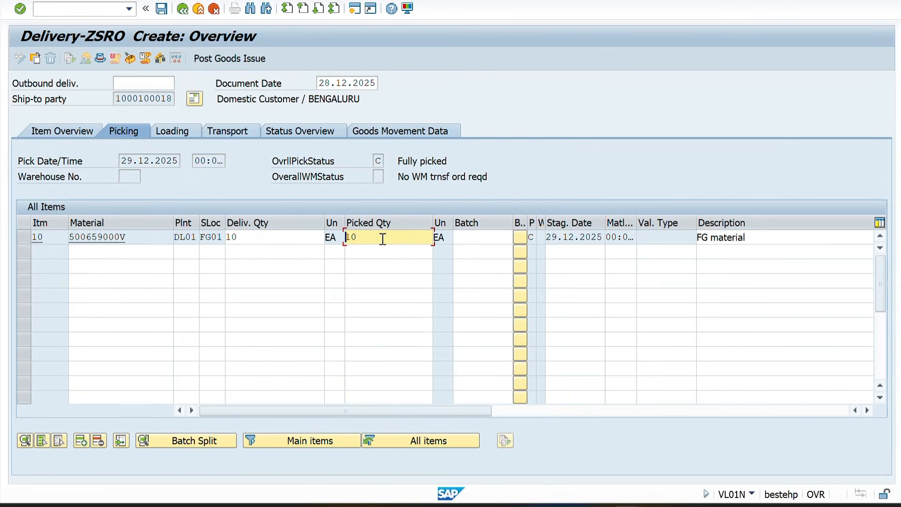
left_click(477, 239)
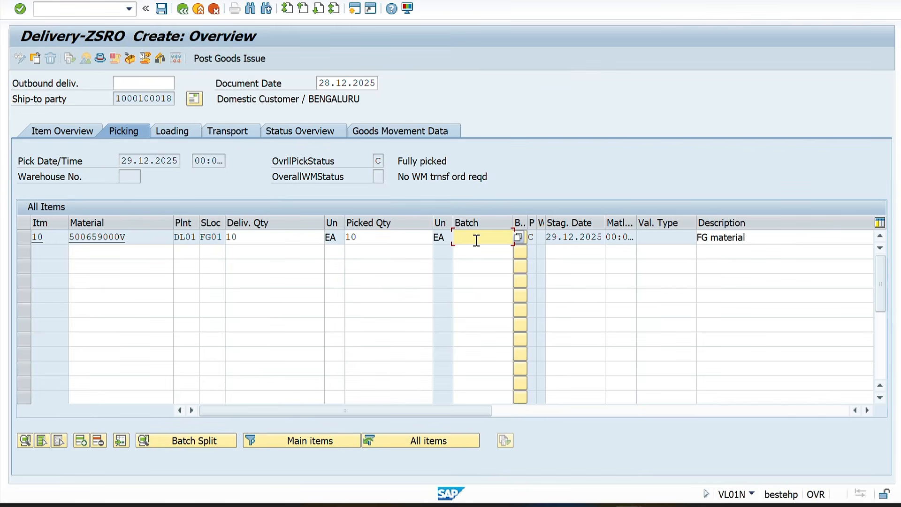
left_click(220, 58)
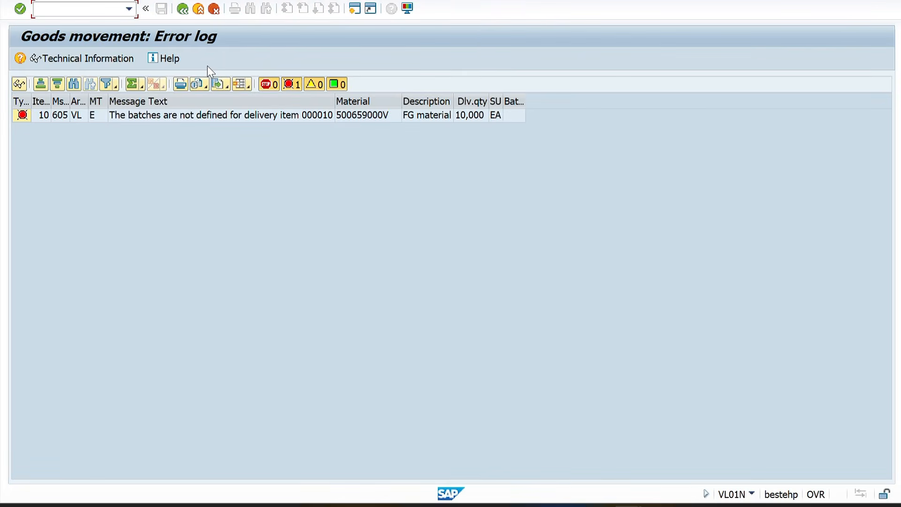
left_click(183, 10)
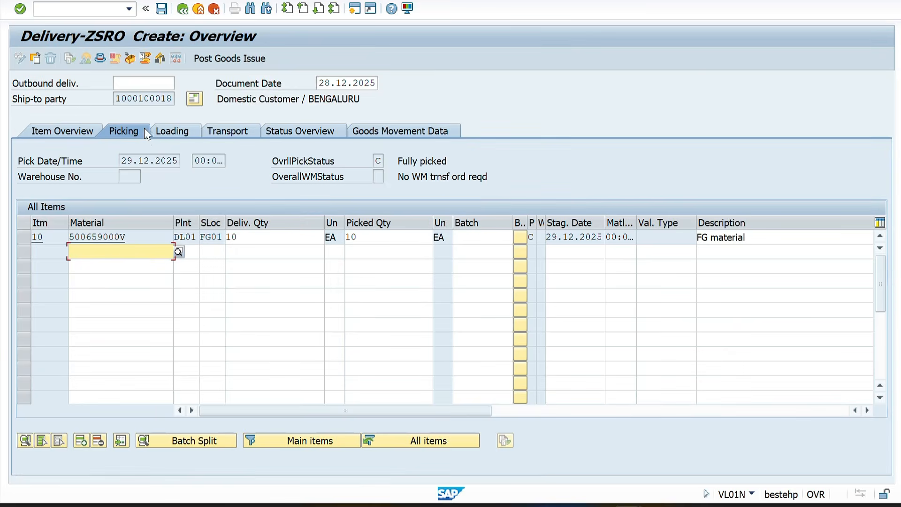
left_click(23, 237)
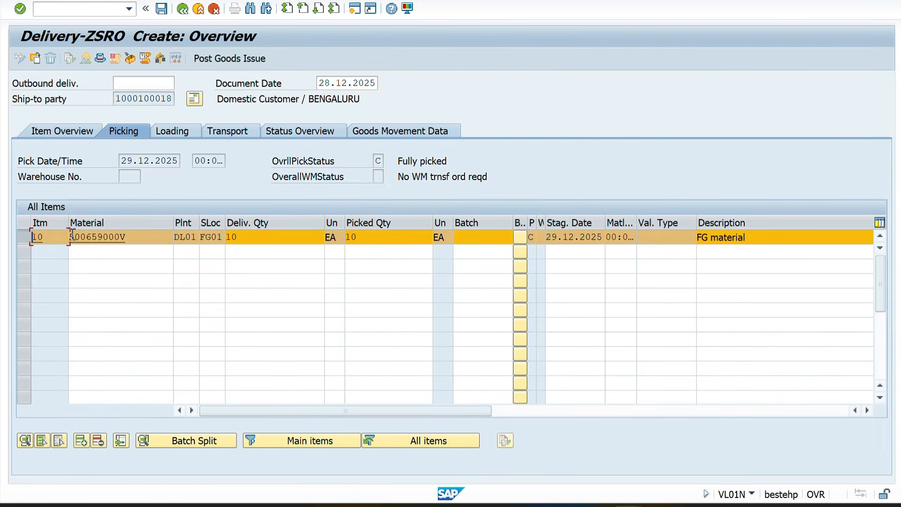
left_click(376, 238)
key("BackSpace")
key("BackSpace")
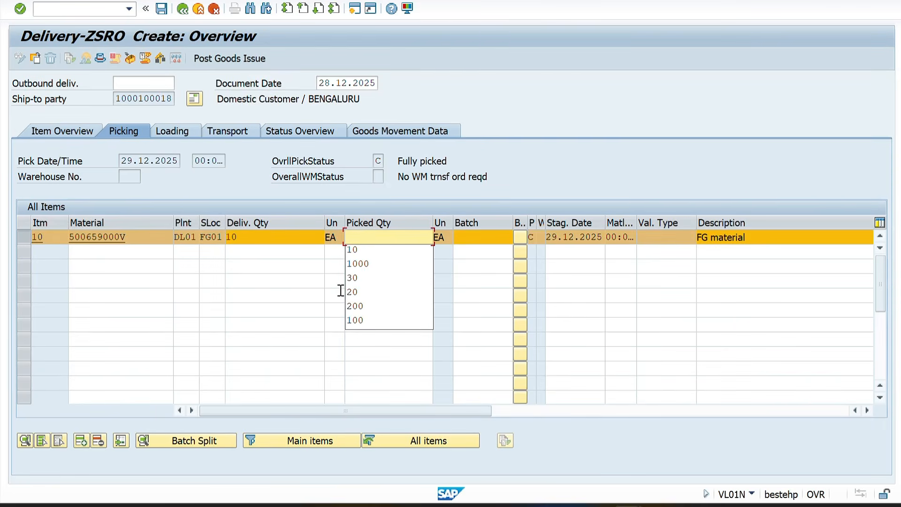
left_click(206, 441)
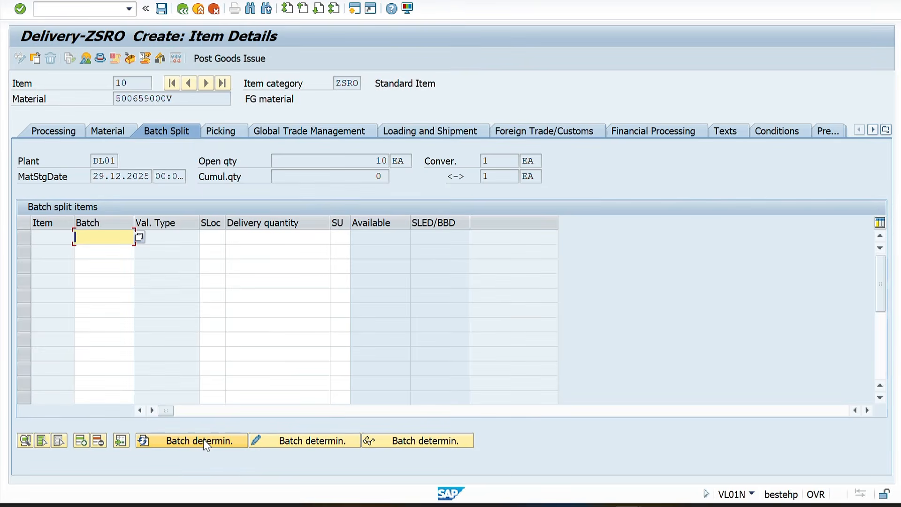
left_click(205, 445)
left_click(57, 4)
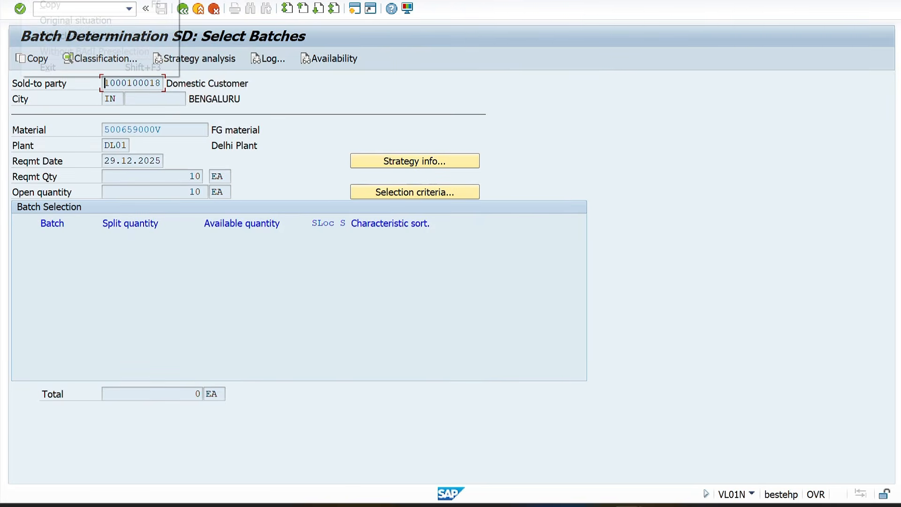
left_click(71, 36)
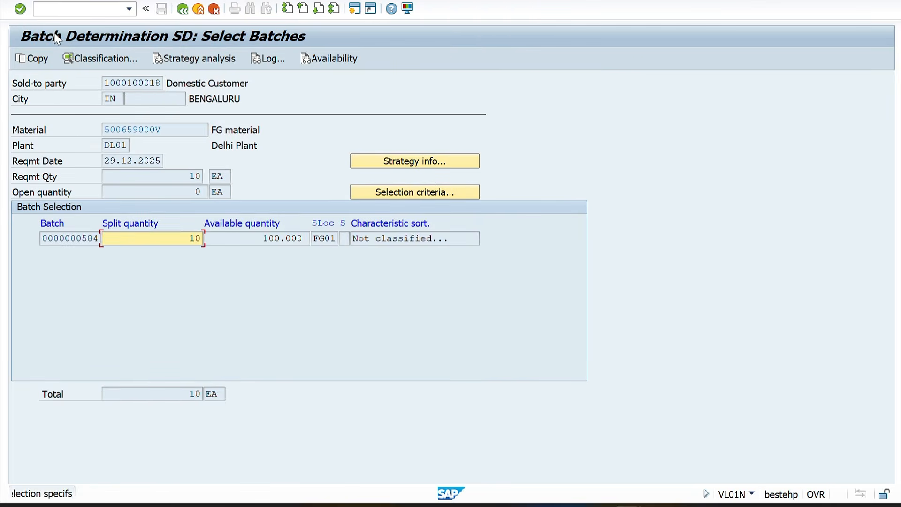
left_click(38, 59)
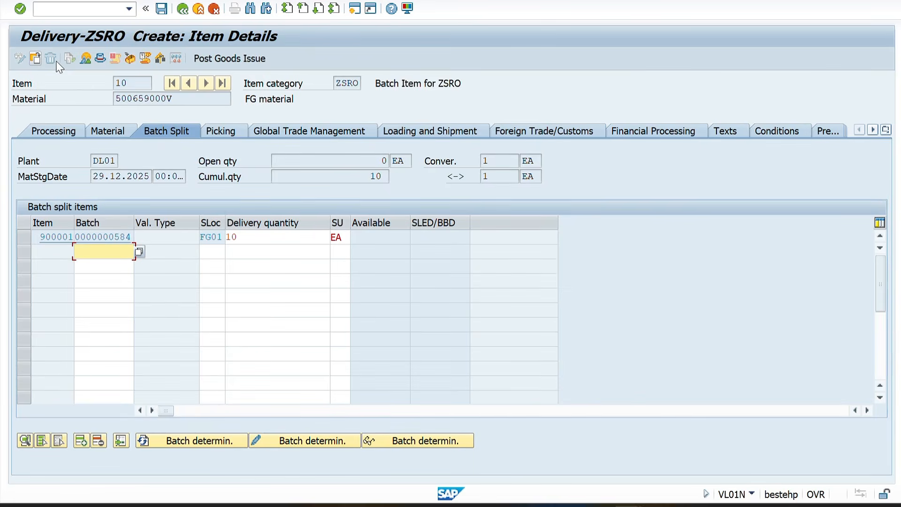
left_click(183, 9)
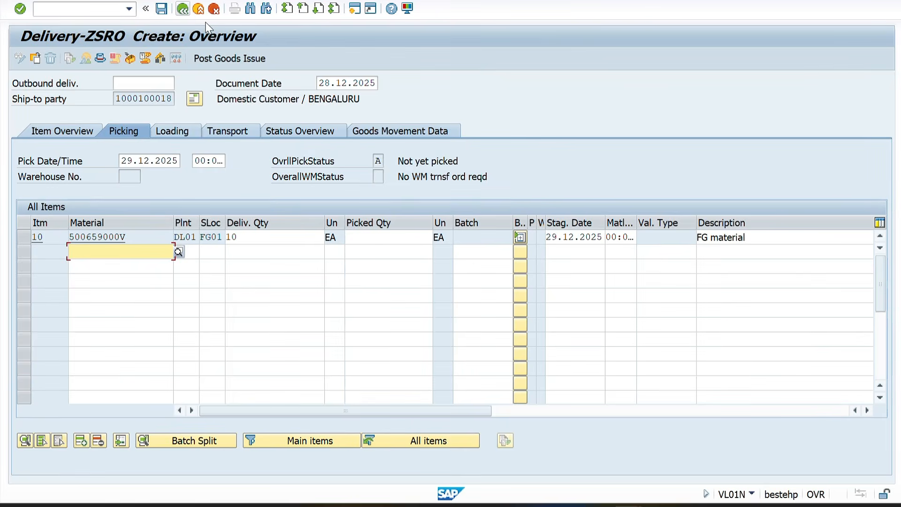
- Expand the batch structure of item 10, set the batch item's picked quantity to 10 and post the goods issue
left_click(519, 238)
left_click(388, 252)
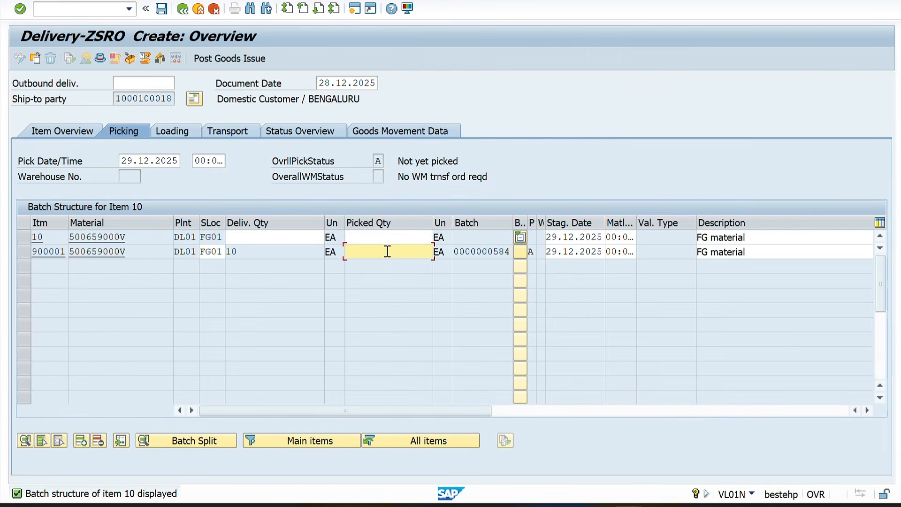
type("10")
key("Return")
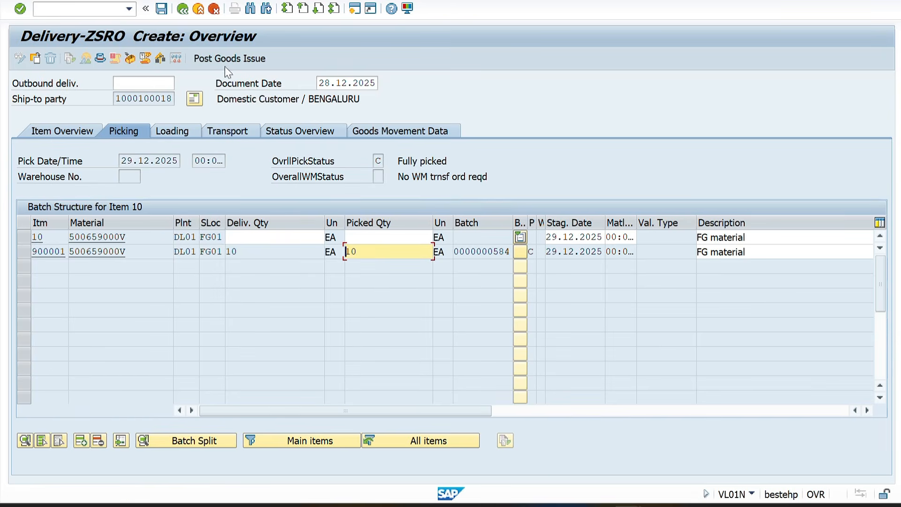
left_click(219, 60)
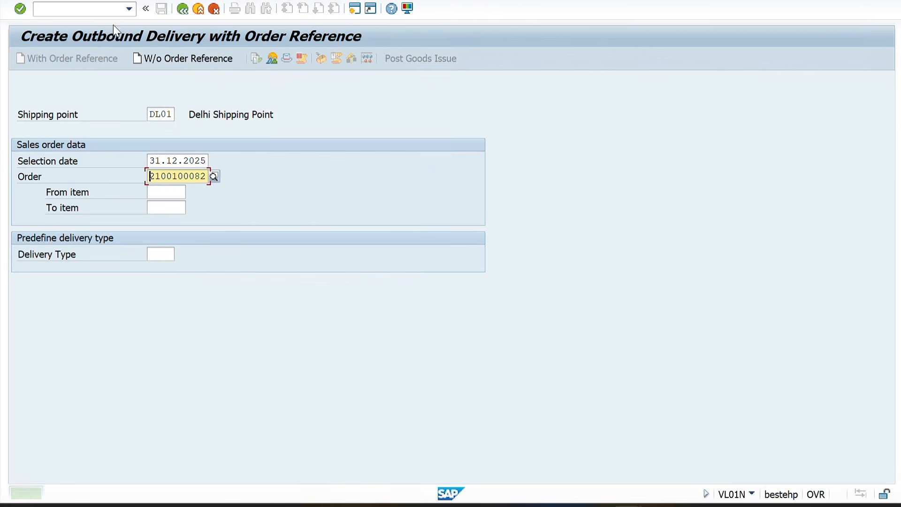
- Start transaction VF01 and create the invoice for the saved delivery
left_click(66, 9)
type("/NVF01")
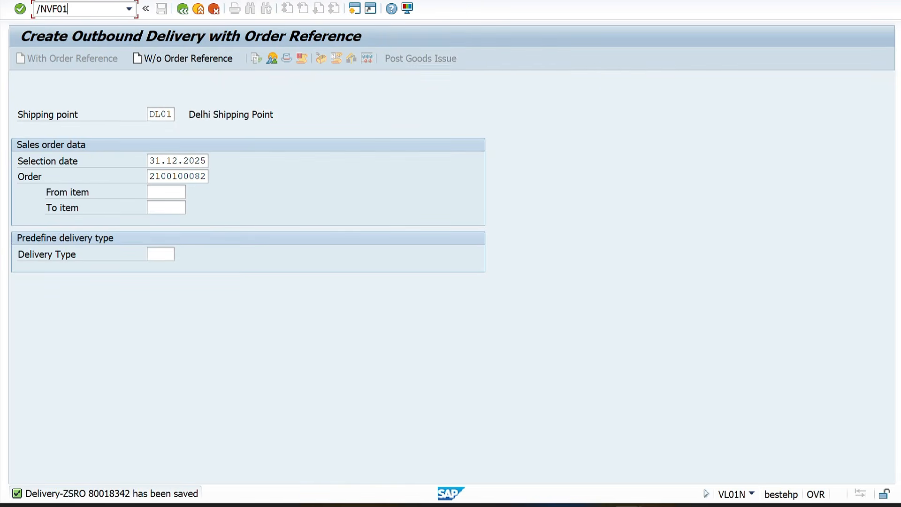
key("Return")
key("Return")
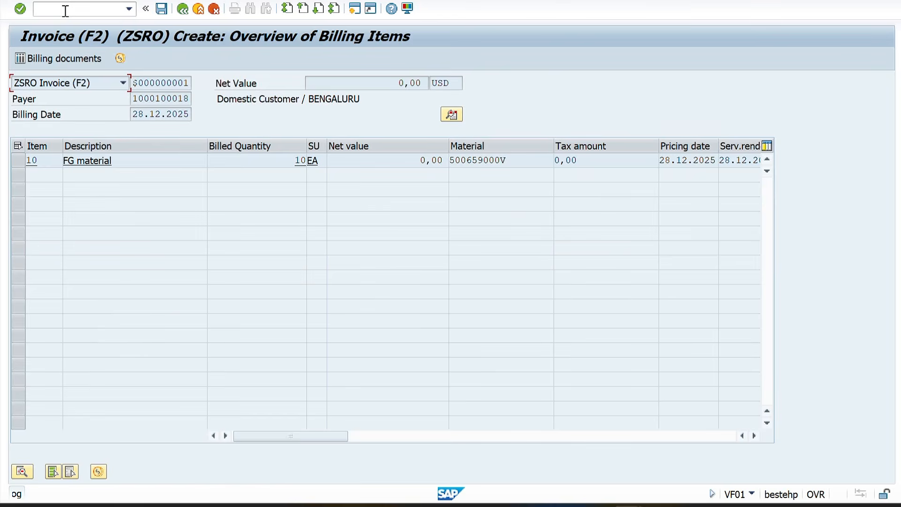
- Examine the exchange rate in the price data of invoice item 10 and return to the billing items overview
double_click(94, 160)
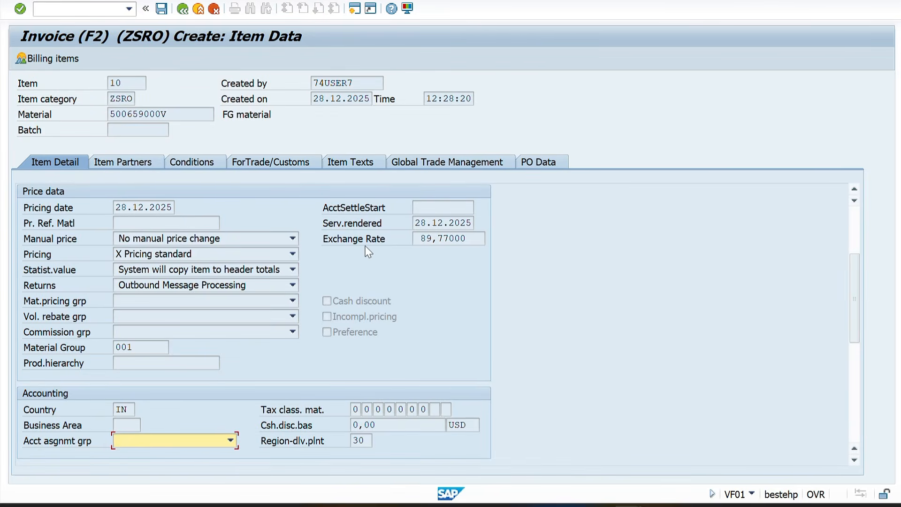
left_click(470, 240)
left_click_drag(477, 242, 416, 248)
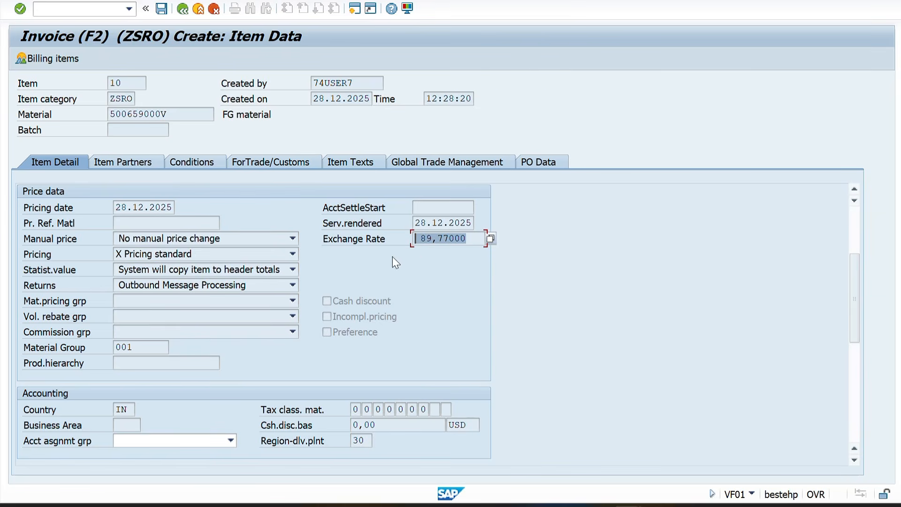
scroll(334, 285, "down", 5)
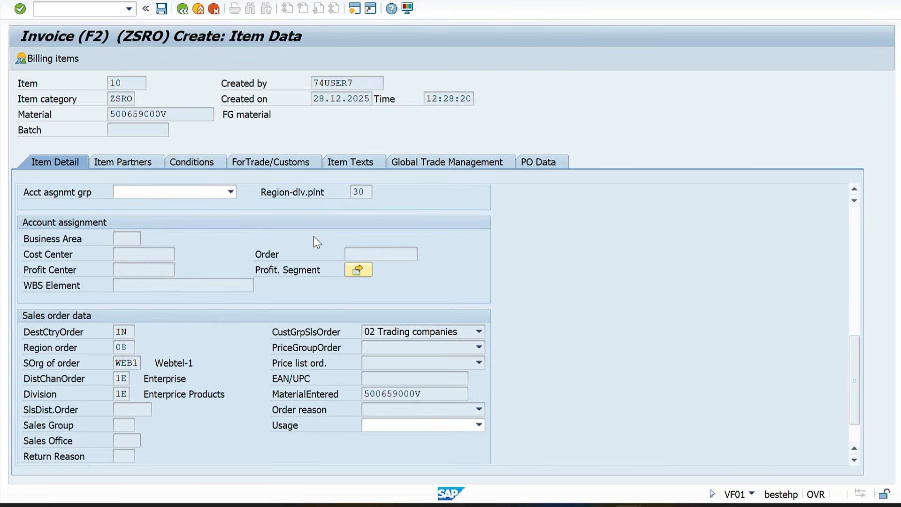
left_click(183, 8)
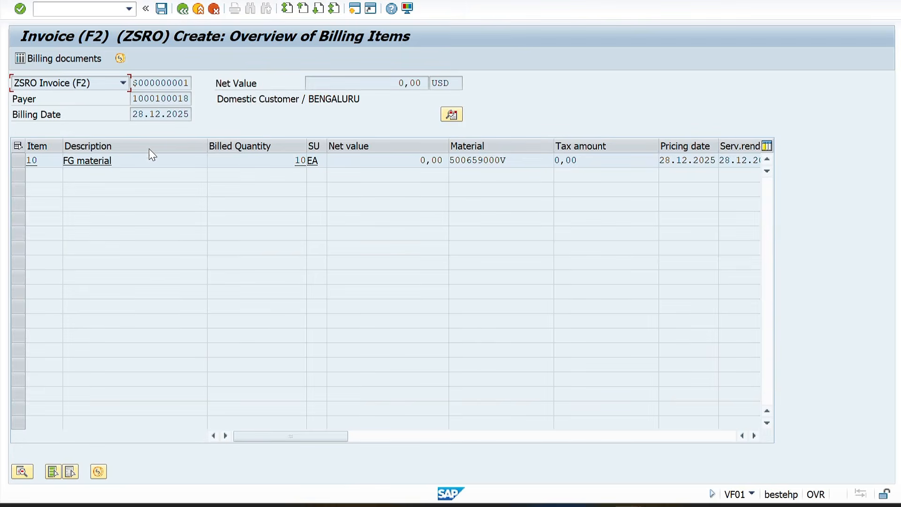
double_click(101, 162)
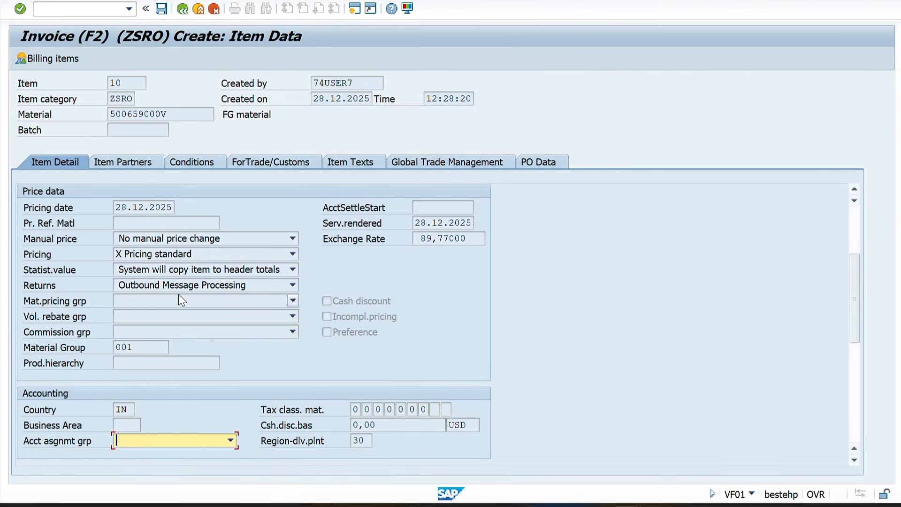
left_click(420, 238)
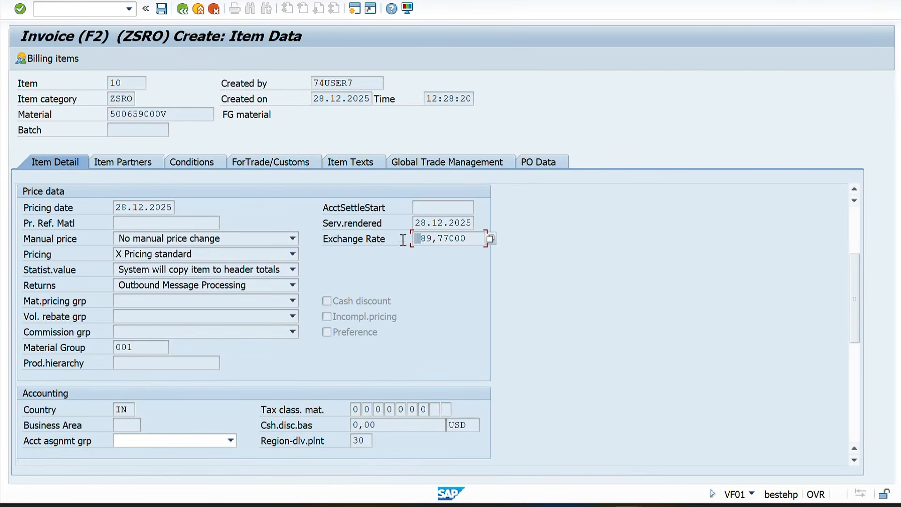
left_click_drag(414, 239, 475, 243)
left_click(183, 9)
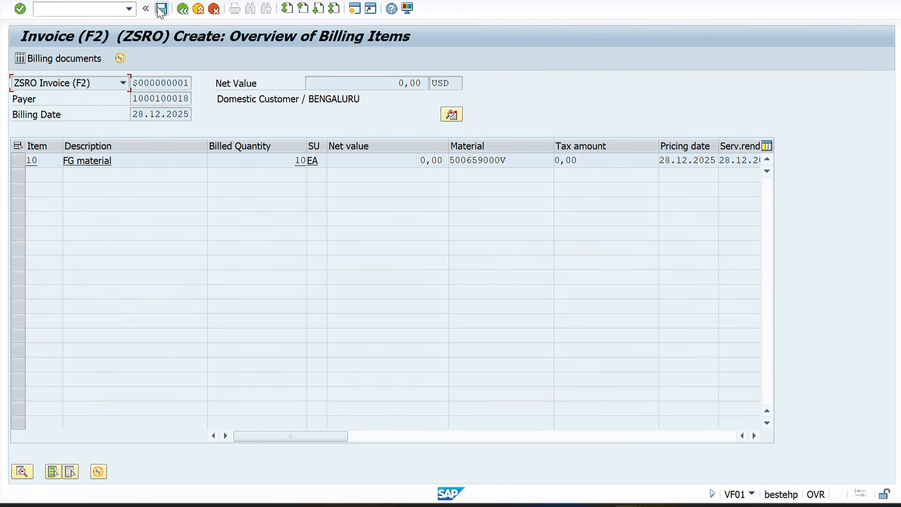
- Save the invoice and start transaction VF02 for changing billing documents
left_click(163, 9)
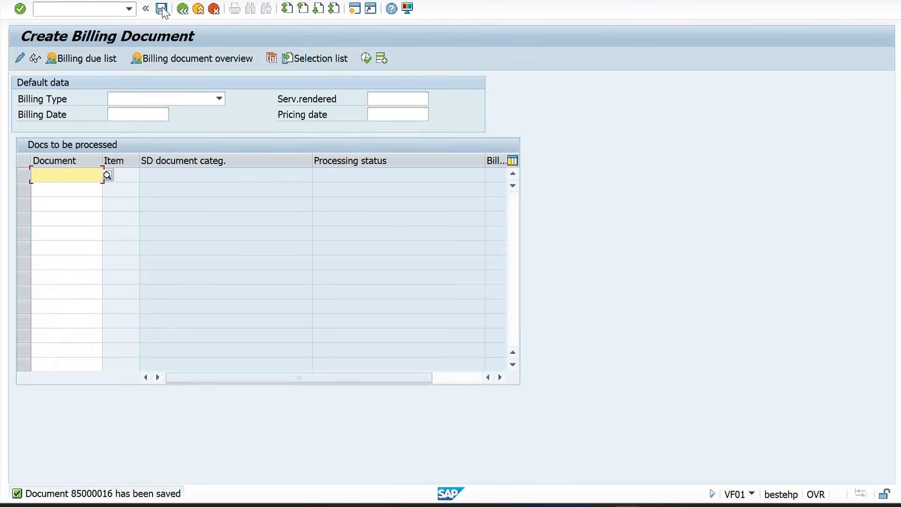
left_click(57, 9)
type("/NV")
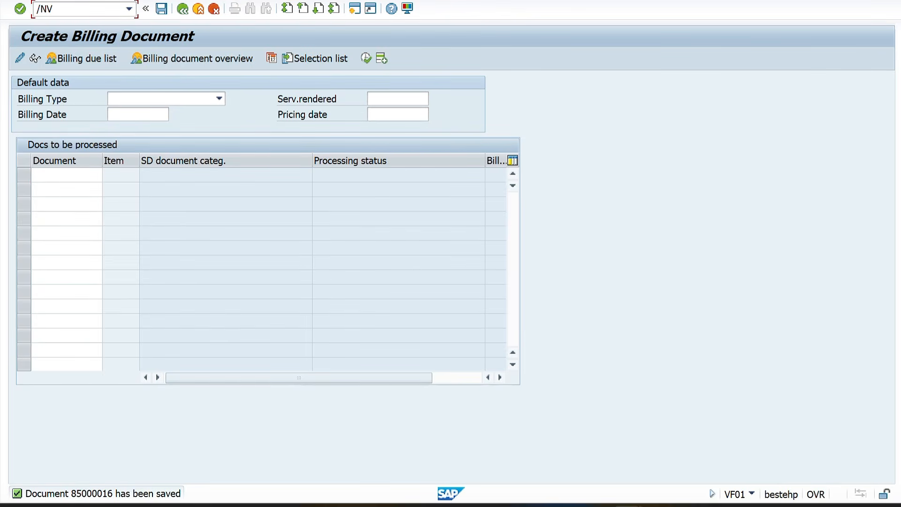
type("F02")
key("Return")
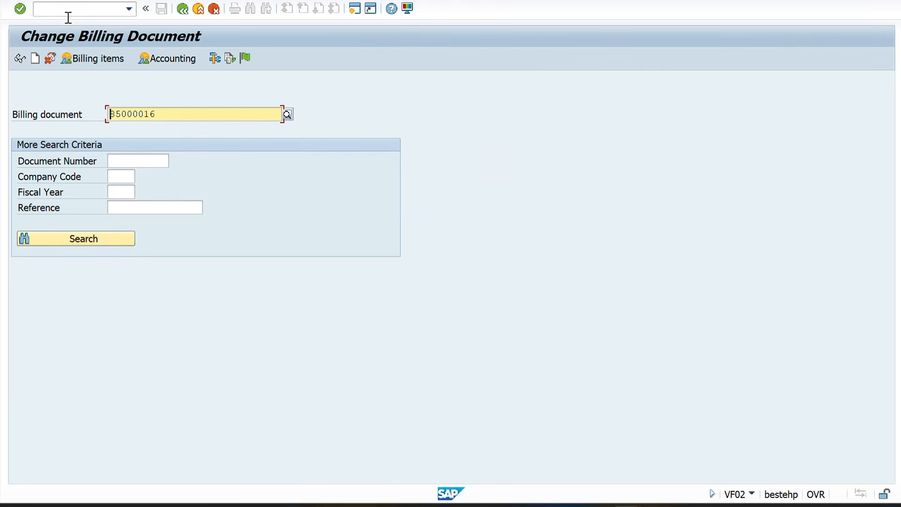
- Check the accounting document of the saved billing document
left_click(161, 59)
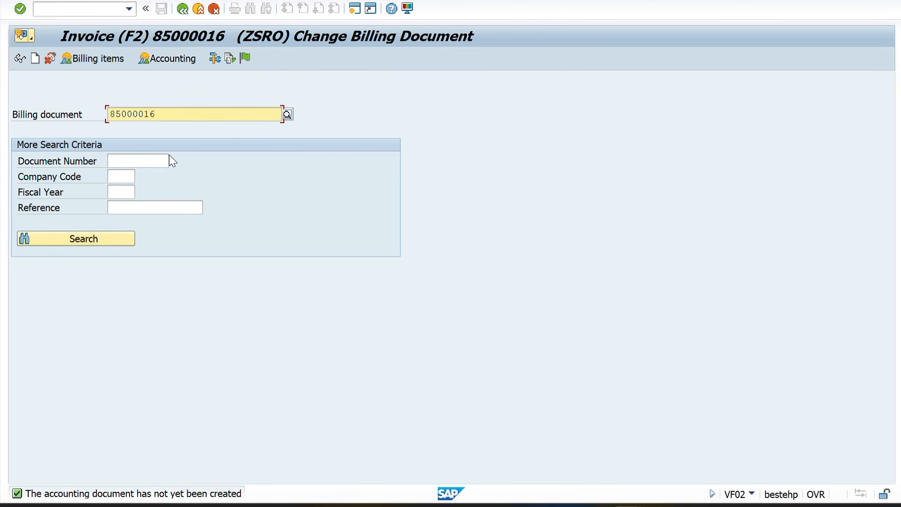
left_click(158, 59)
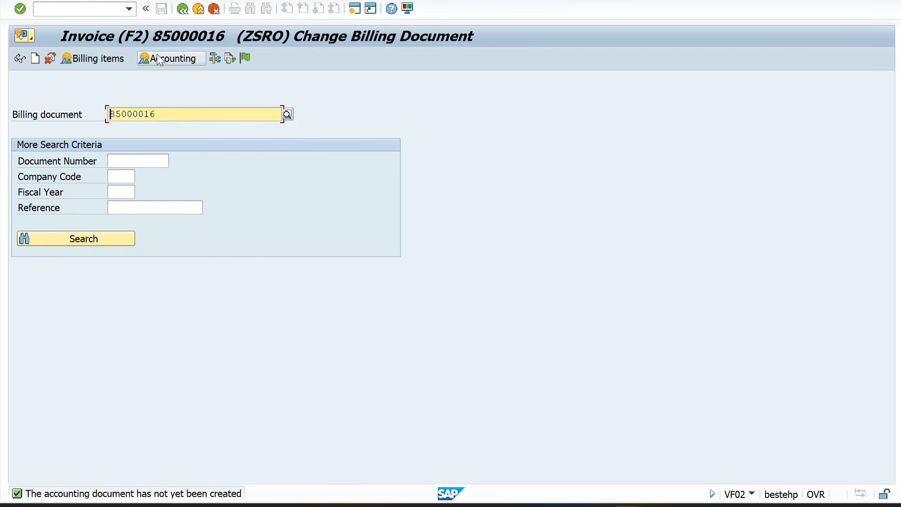
left_click_drag(175, 115, 109, 114)
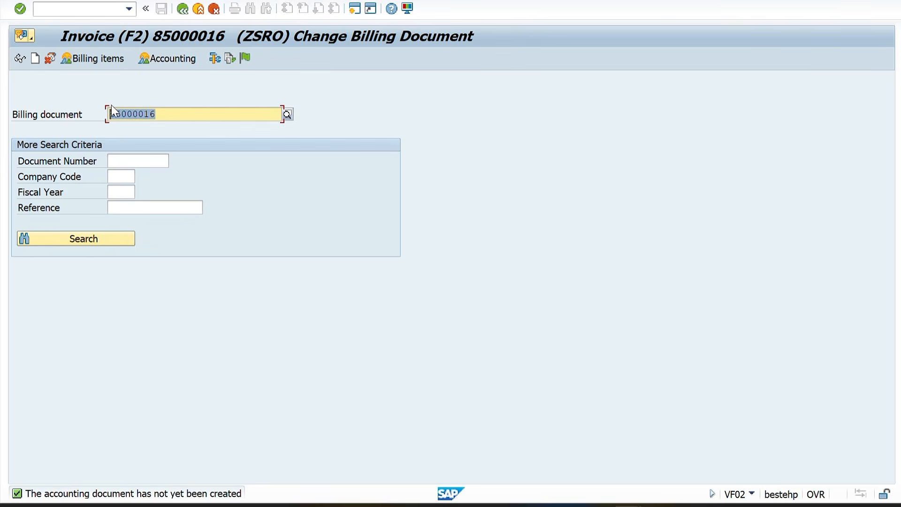
- Switch to the OB08 session and copy the 28.12.2025 USD to INR rate entry with the valid-from date 03.01.2026
key("alt+Tab")
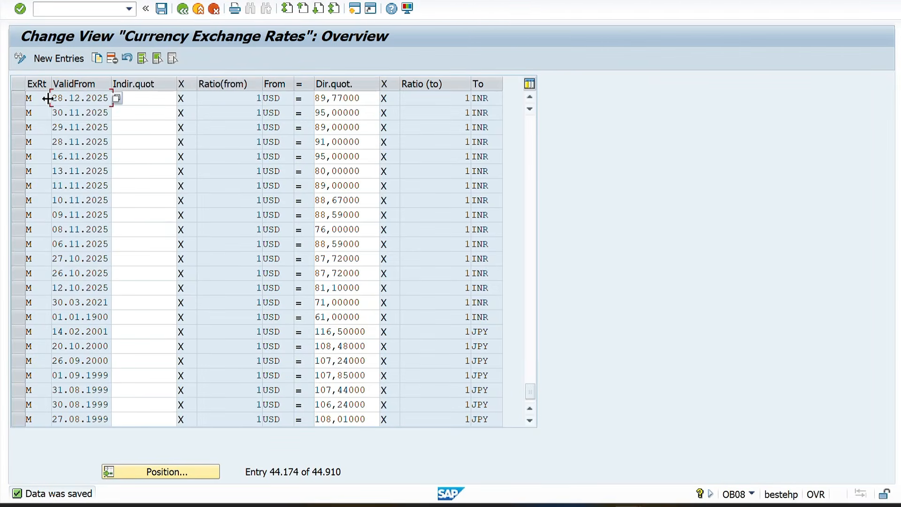
left_click(20, 99)
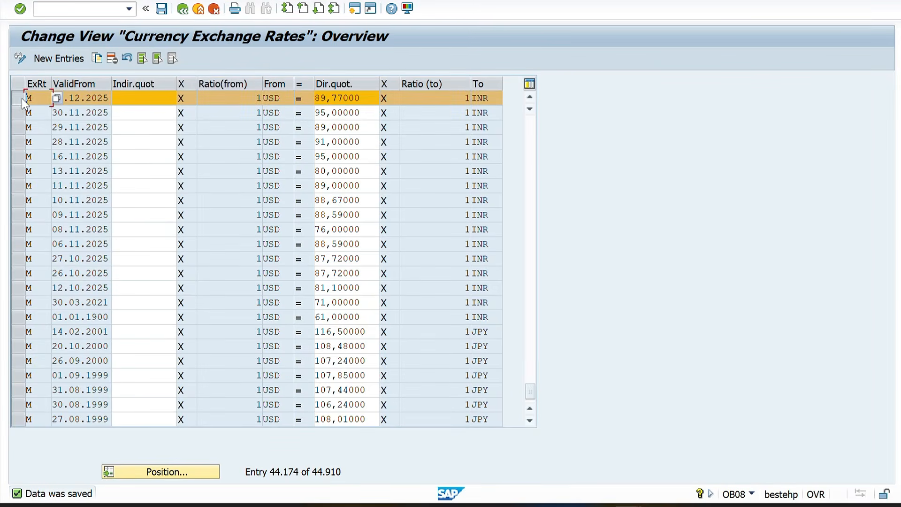
left_click(97, 58)
left_click(75, 98)
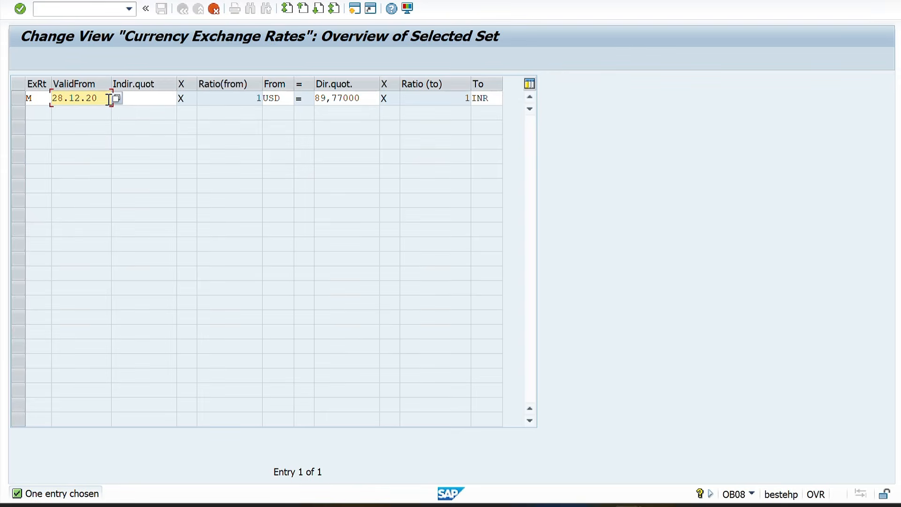
key("BackSpace")
key("BackSpace")
key("BackSpace")
key("BackSpace")
key("BackSpace")
key("BackSpace")
key("BackSpace")
key("BackSpace")
type("03.01")
- Set the direct quotation of the copied entry to 90,12 and save the exchange rates
left_click(371, 98)
left_click_drag(362, 98, 303, 97)
key("BackSpace")
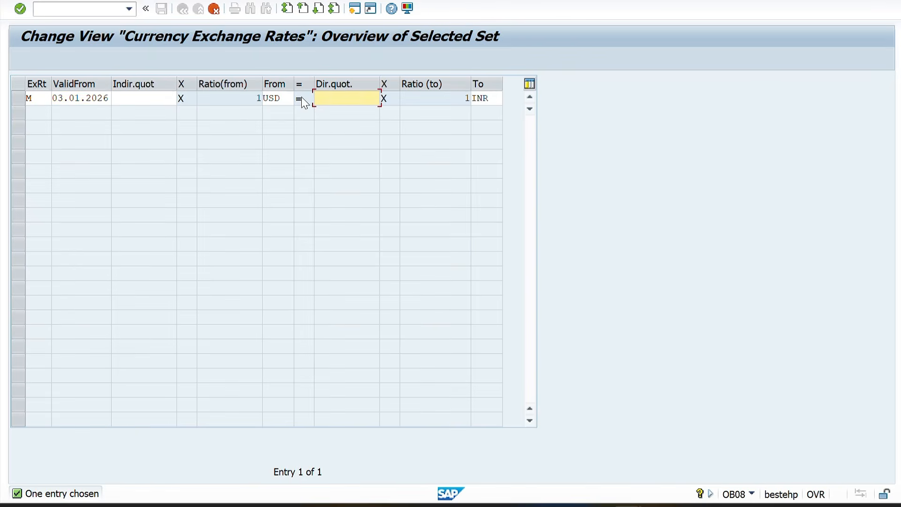
type("90,12")
key("Return")
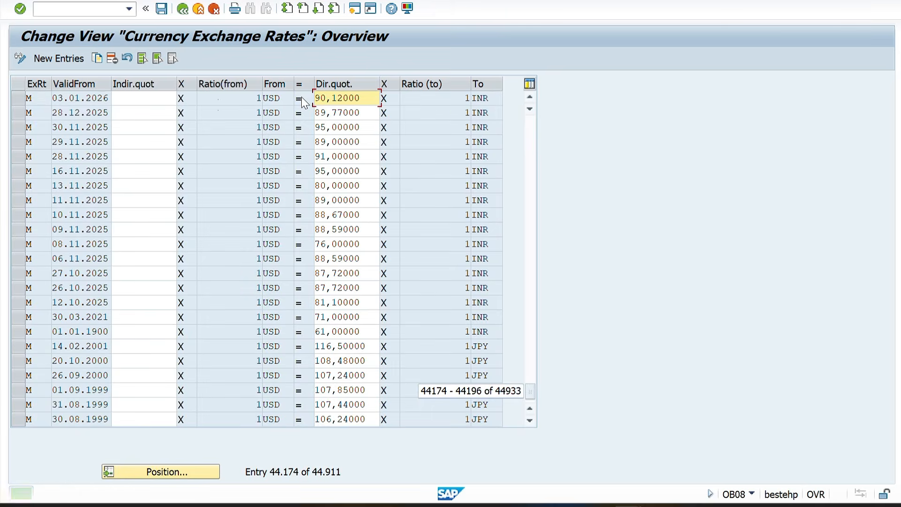
left_click(159, 9)
left_click(160, 9)
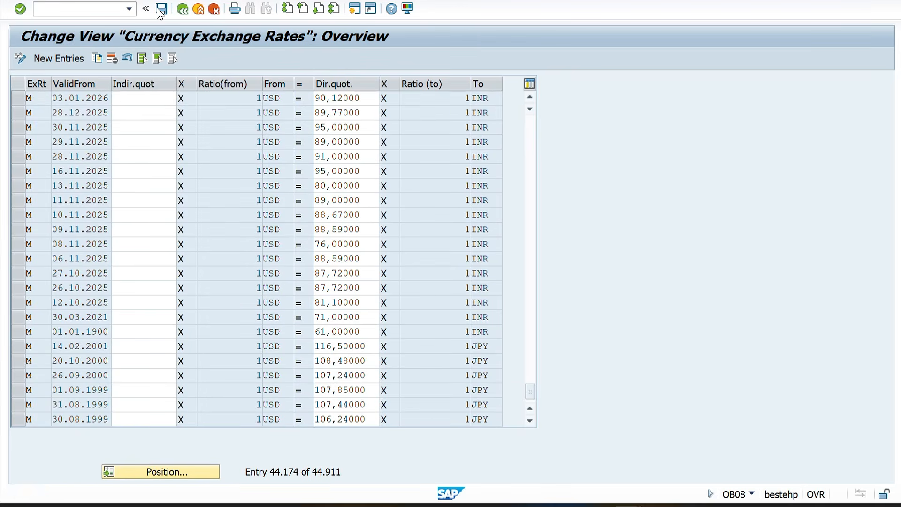
- Switch back to the billing session, start transaction VA01 and begin a standard order of type ZSRO
key("alt+Tab")
left_click(63, 8)
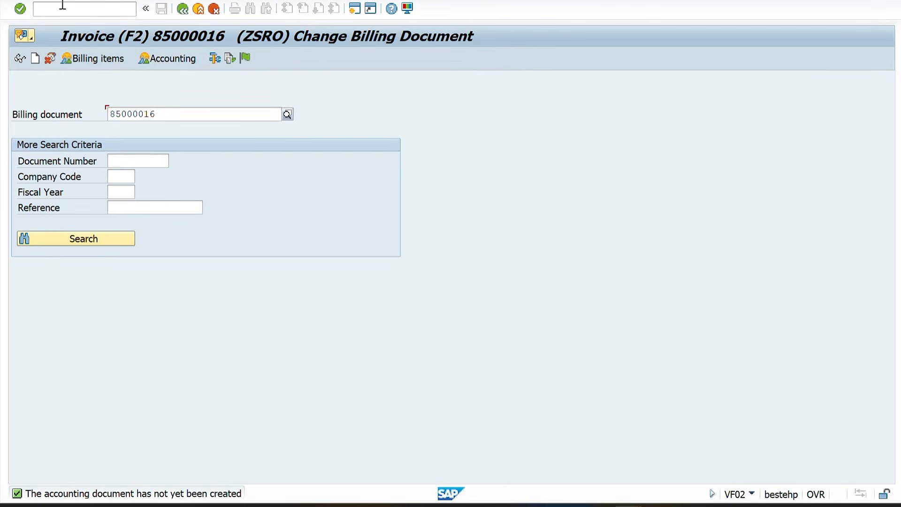
type("/NVA01")
key("Return")
key("Return")
- Enter the first suggested customer number as the sold-to party and fill in the copied purchase order number
key("Down")
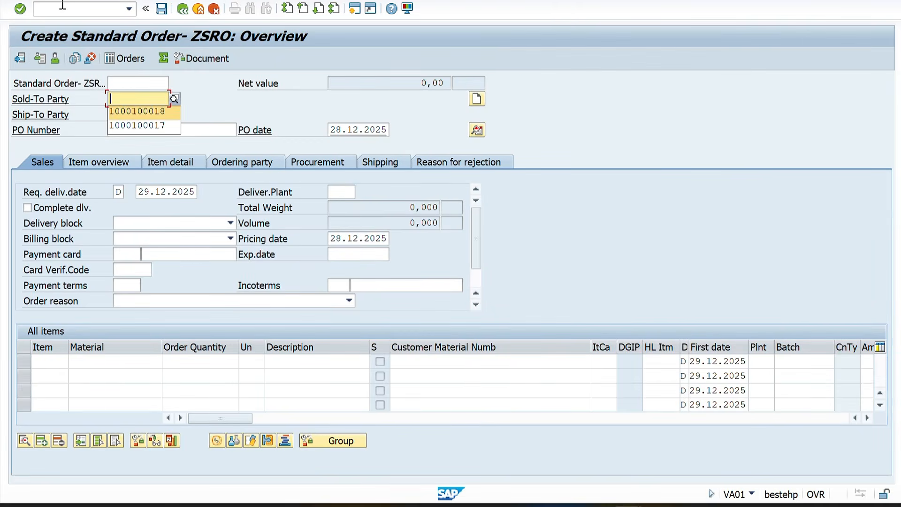
key("Return")
key("Tab")
key("Tab")
key("ctrl+v")
key("Return")
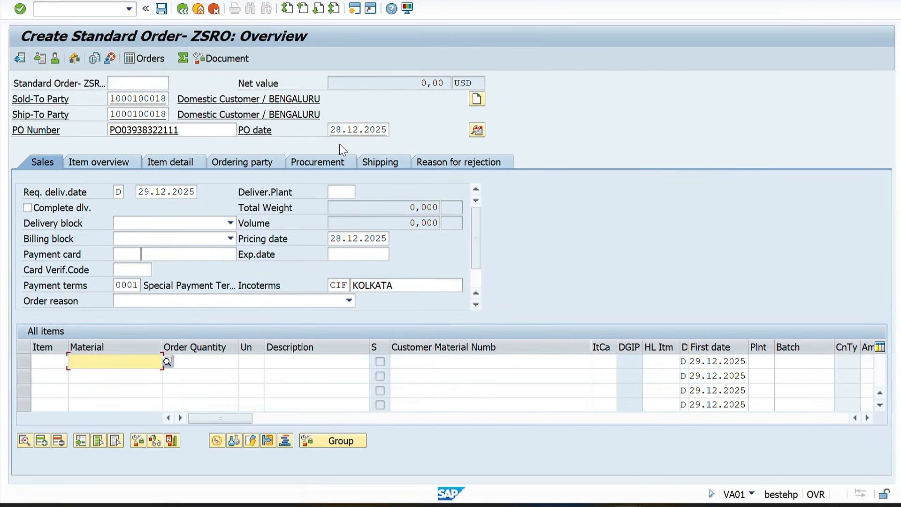
- Set the delivering plant to DL01 and add material 500659000V with an order quantity of 10
left_click(340, 193)
left_click(341, 205)
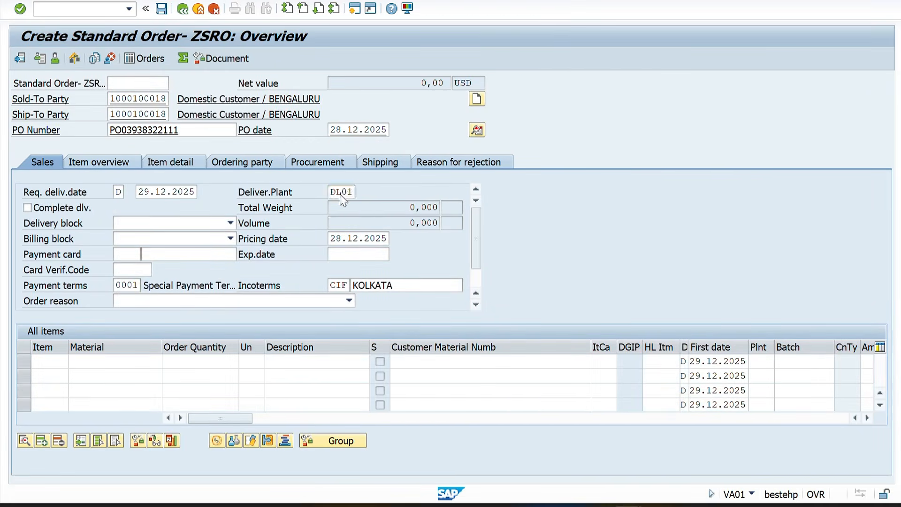
key("Return")
left_click(119, 358)
key("Return")
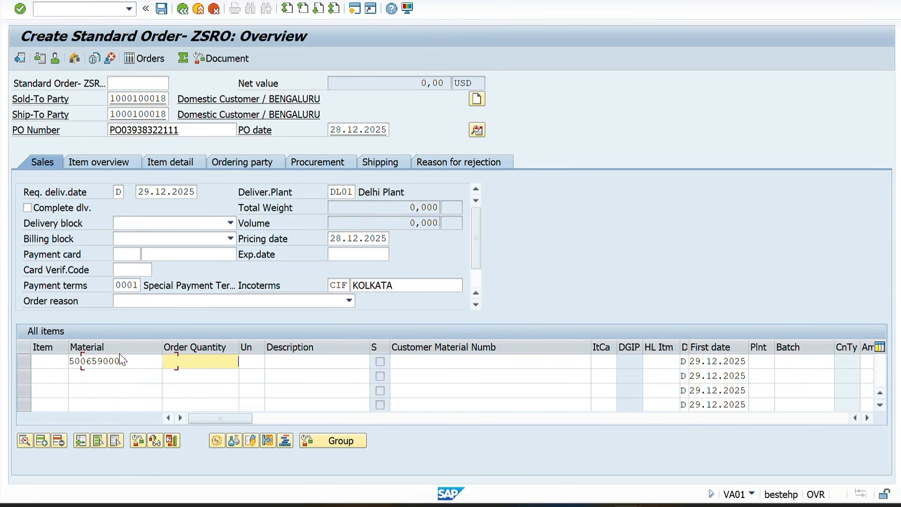
key("Tab")
type("100")
key("BackSpace")
key("Return")
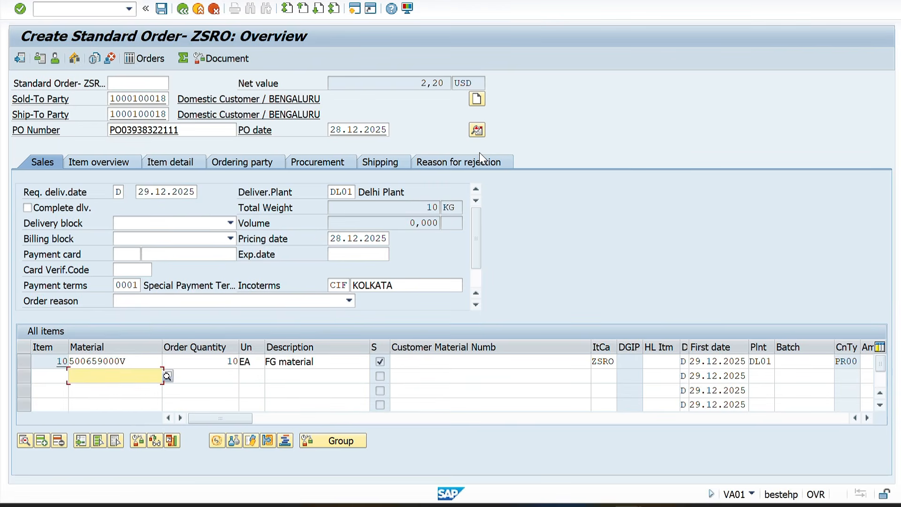
- Review the exchange rate in the order header and set the currency of item 10's PR00 price condition to USD
left_click(473, 131)
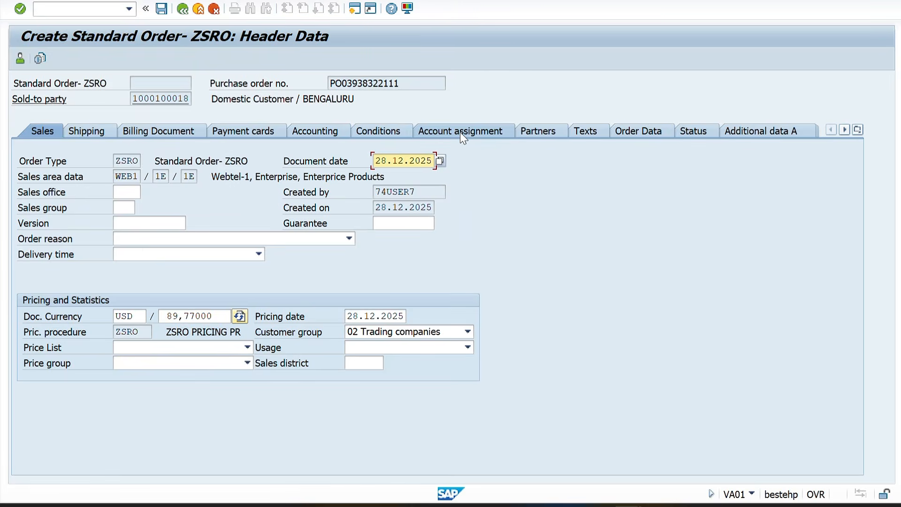
left_click(183, 9)
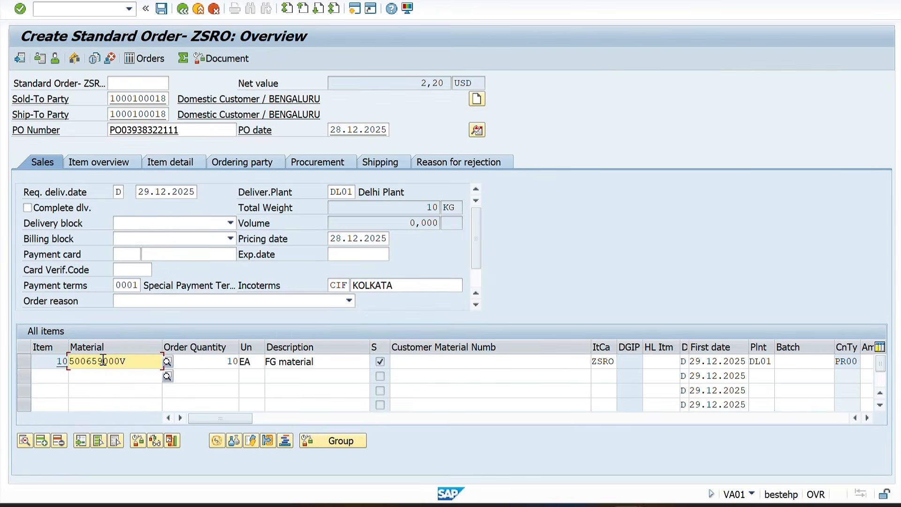
double_click(104, 364)
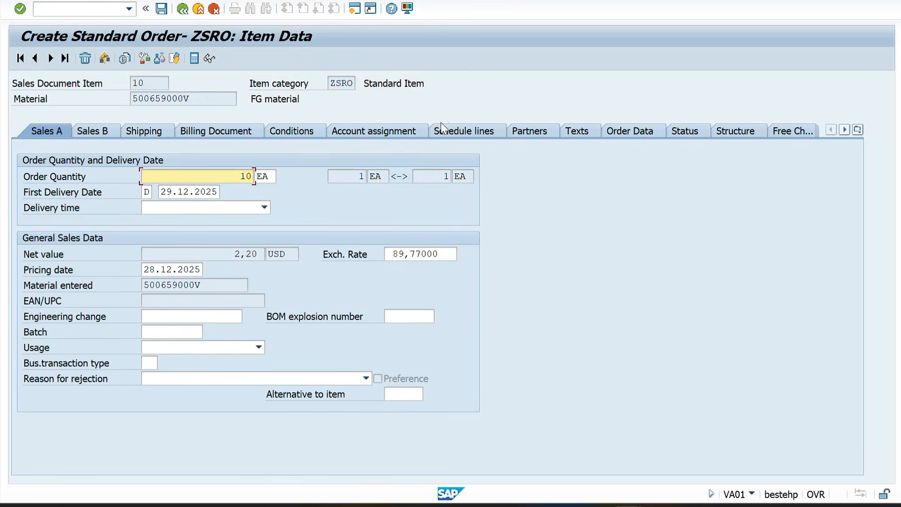
left_click(293, 131)
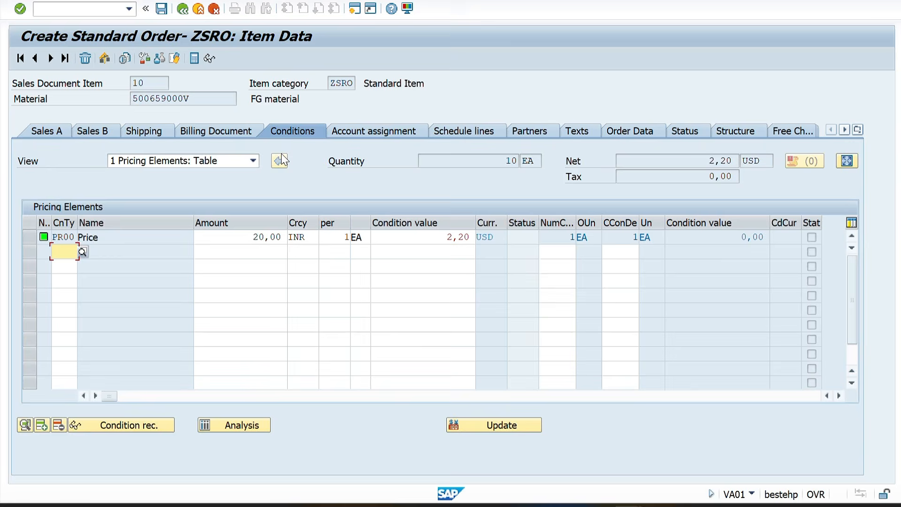
left_click(309, 241)
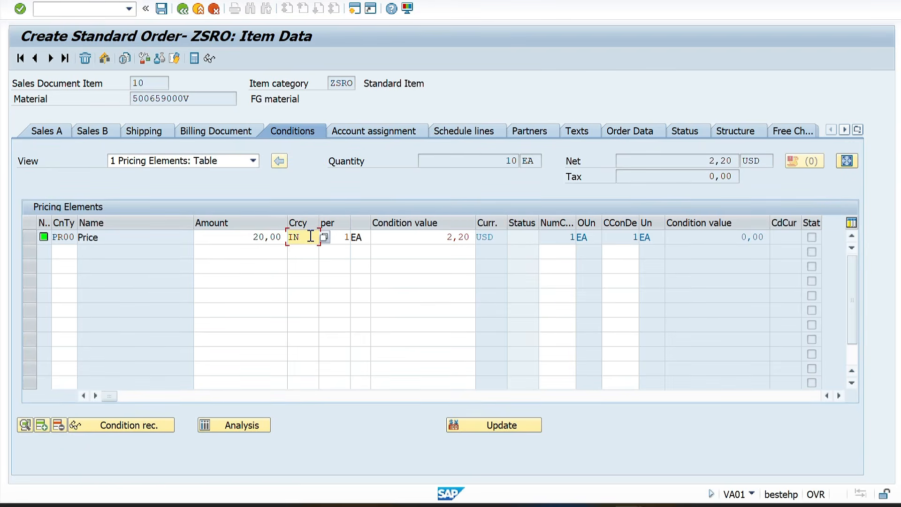
key("BackSpace")
key("BackSpace")
key("BackSpace")
type("USD")
key("Return")
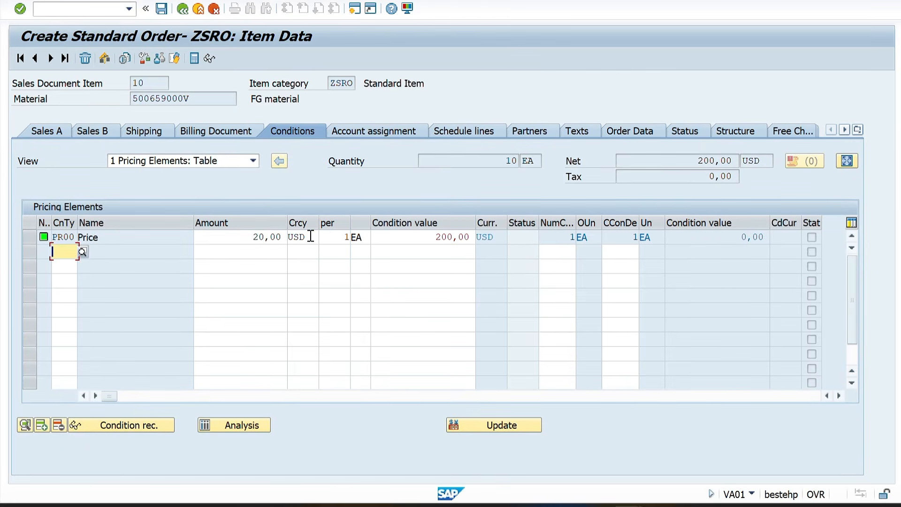
left_click(183, 9)
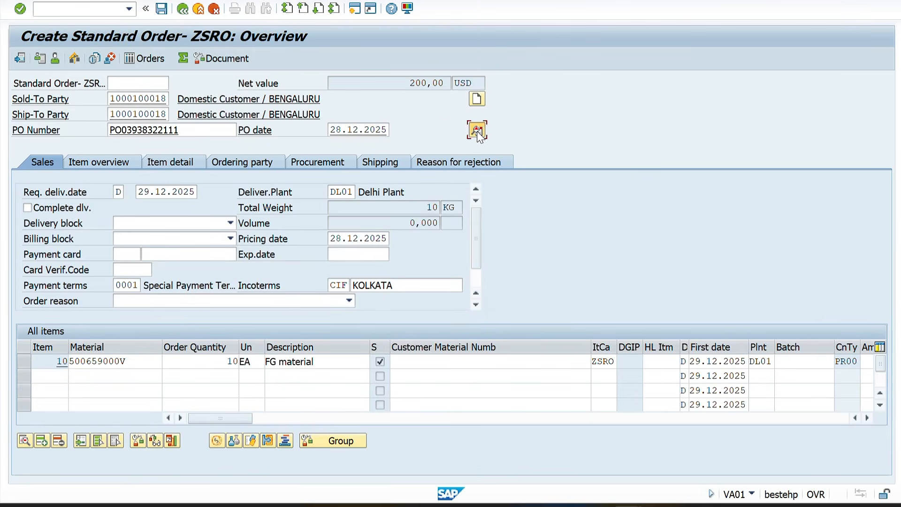
- Examine the document currency's exchange rate in the order's header sales data and return to the overview
left_click(477, 131)
left_click(188, 316)
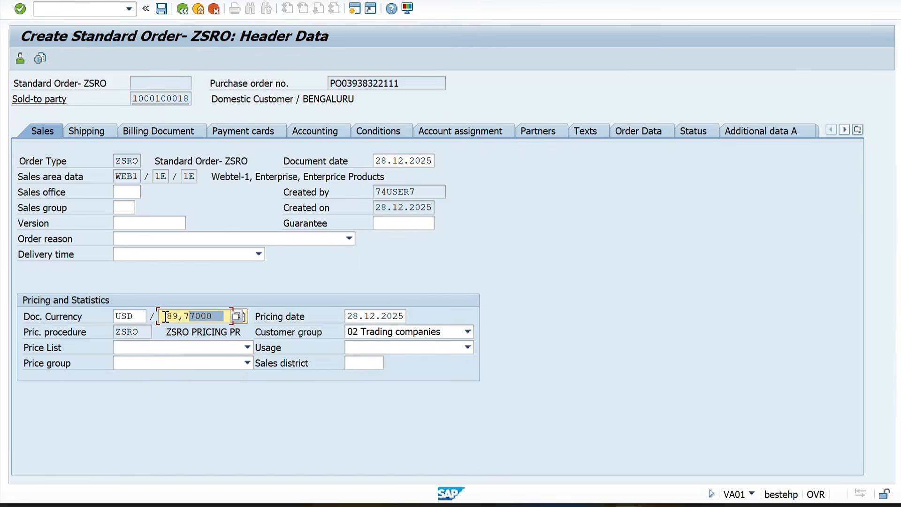
left_click_drag(152, 315, 225, 316)
left_click(182, 9)
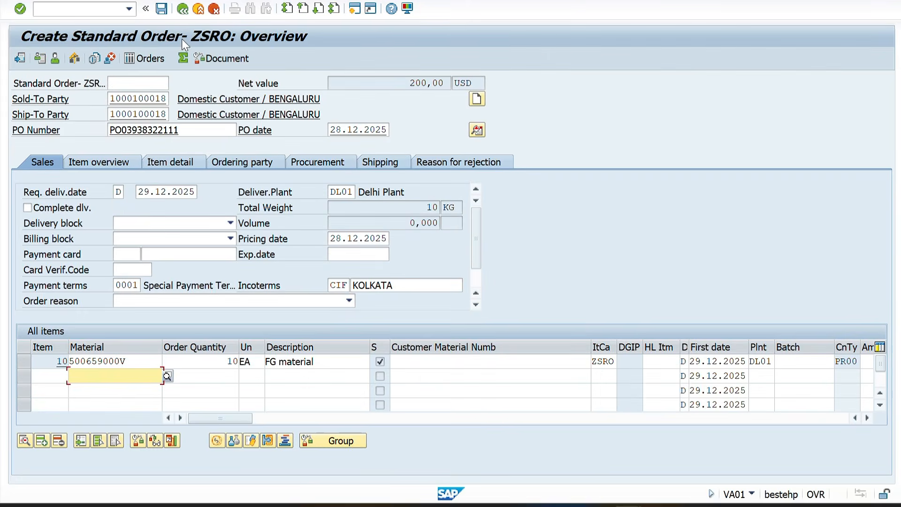
- Check the sales order for incomplete data and save it
left_click(115, 0)
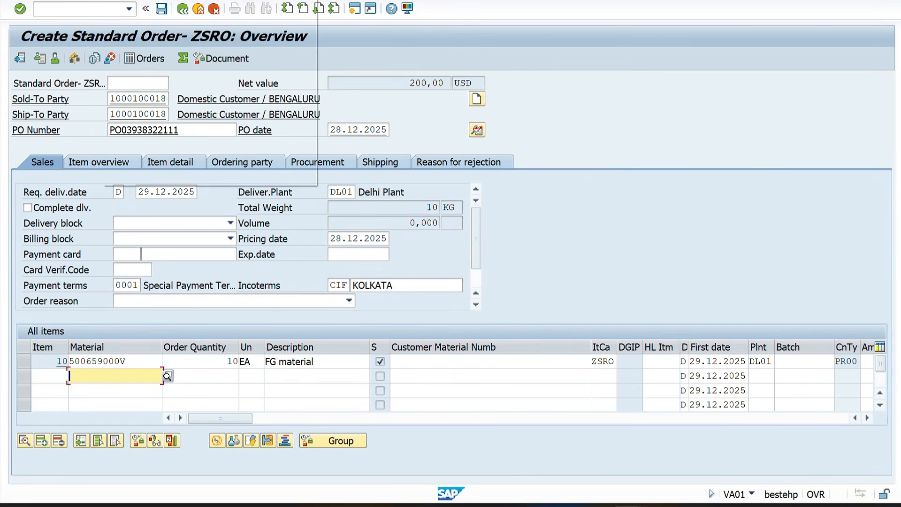
left_click(136, 161)
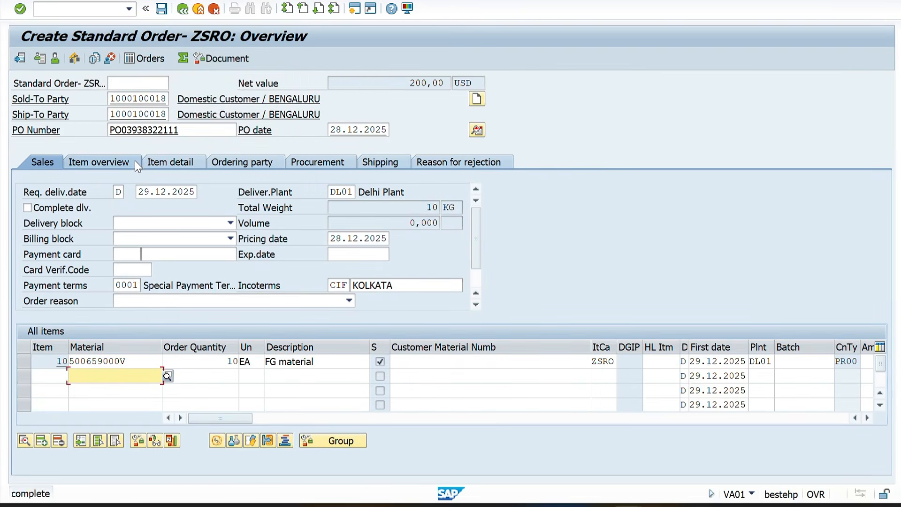
left_click(161, 8)
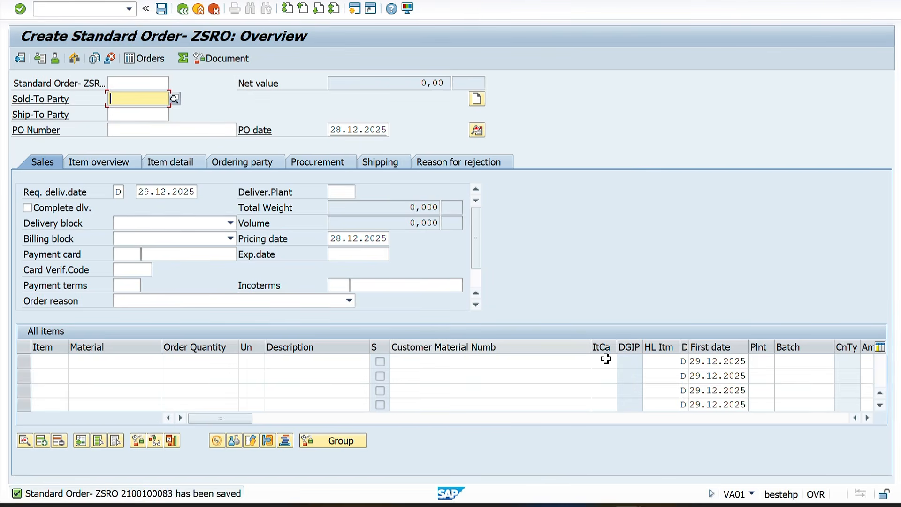
- Look up the January 2026 dates in the system calendar and create the delivery for the saved order in VL01N
left_click(868, 506)
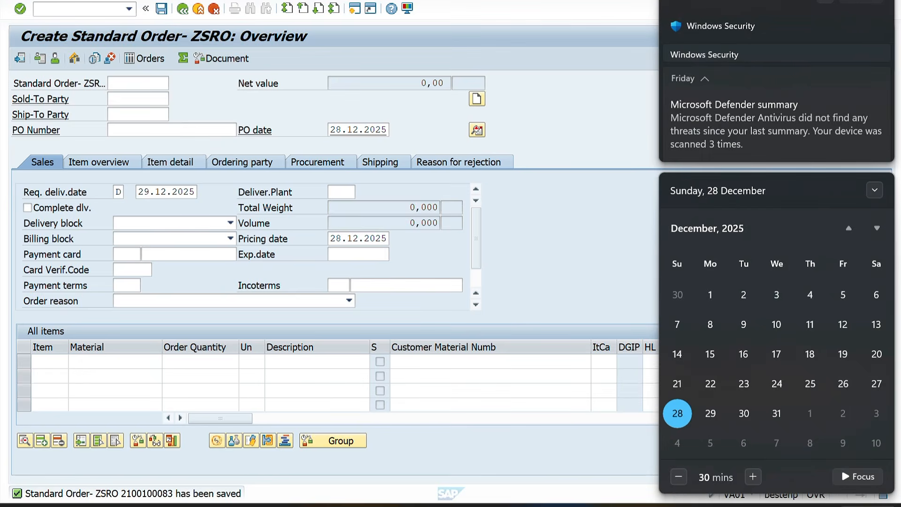
scroll(754, 388, "down", 2)
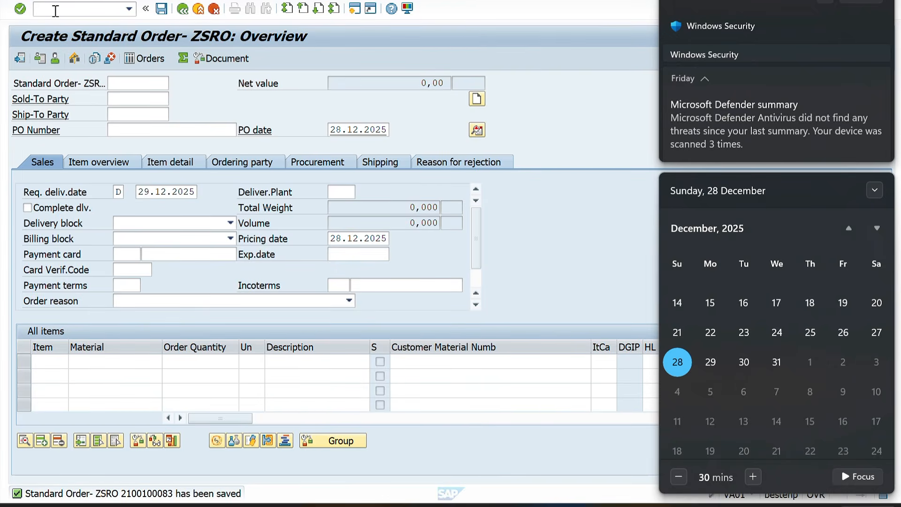
left_click(56, 9)
type("/NVL")
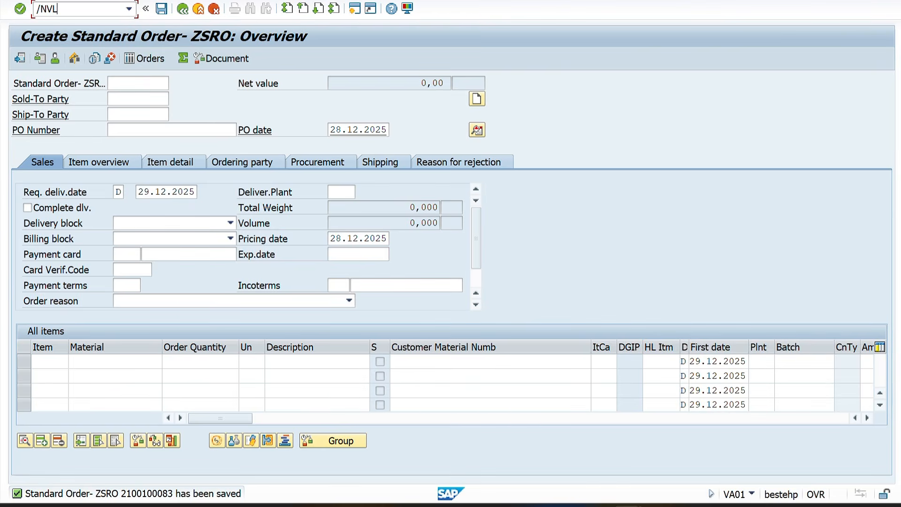
type("01N")
key("Return")
key("Return")
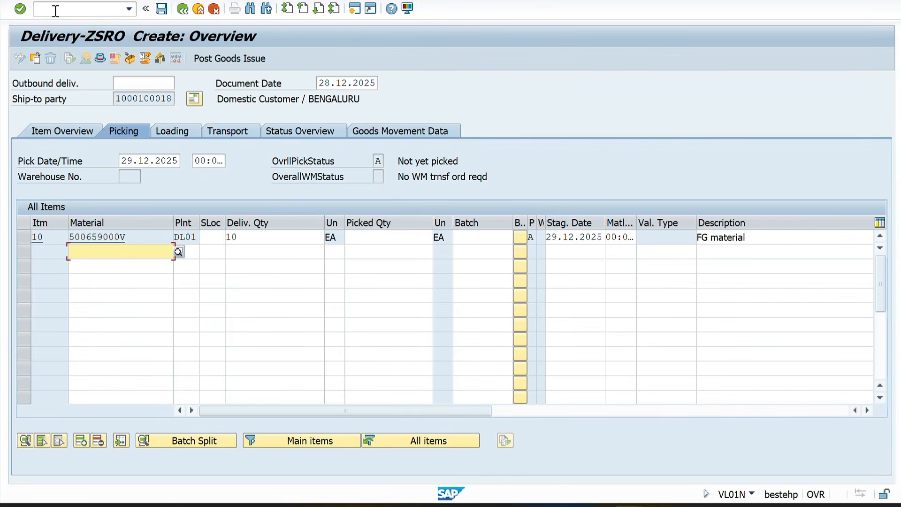
- Set item 10's storage location to FG01 and assign its batch using batch determination without class selection
left_click(216, 235)
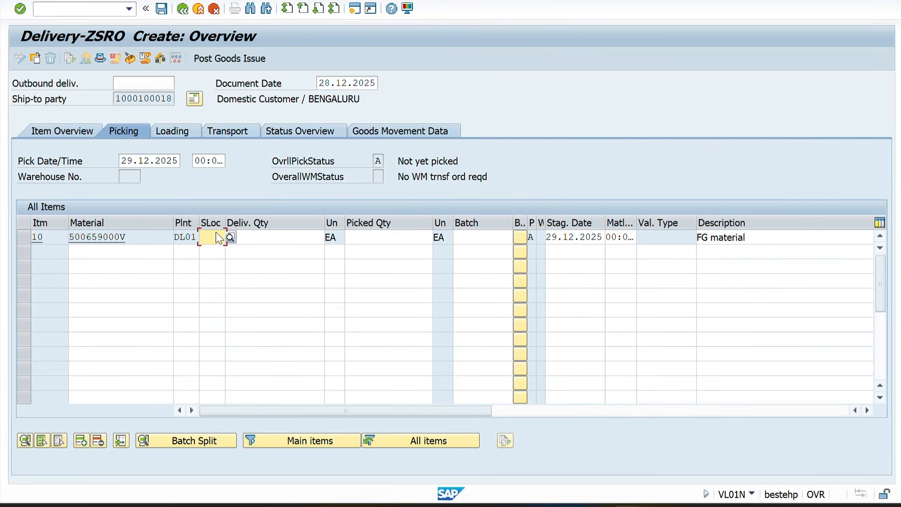
left_click(212, 249)
left_click(25, 238)
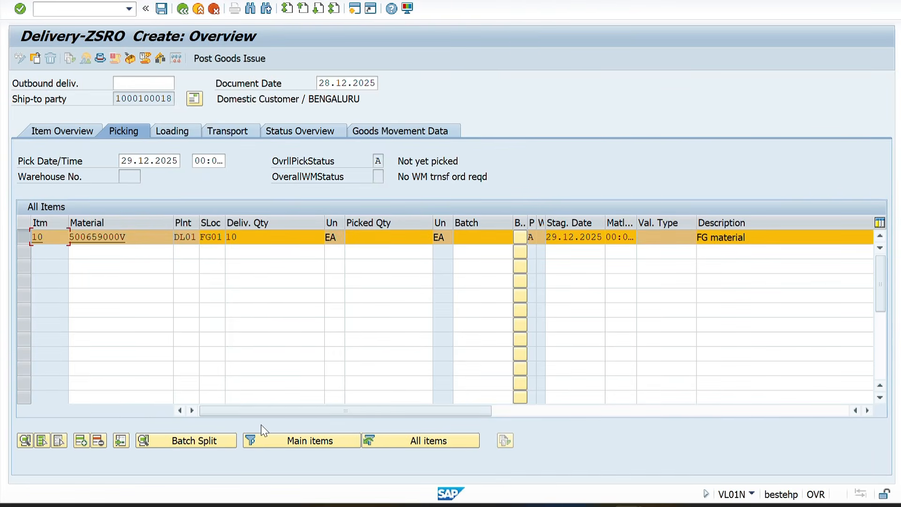
left_click(195, 443)
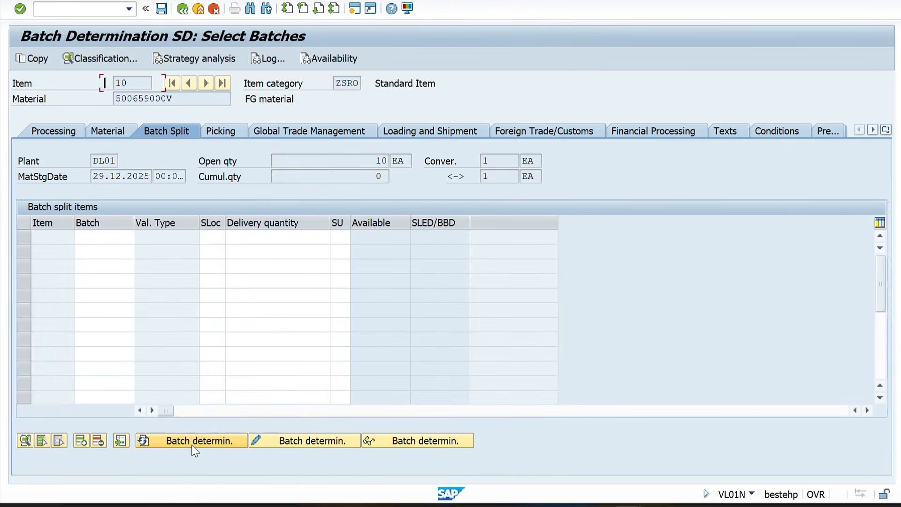
left_click(32, 0)
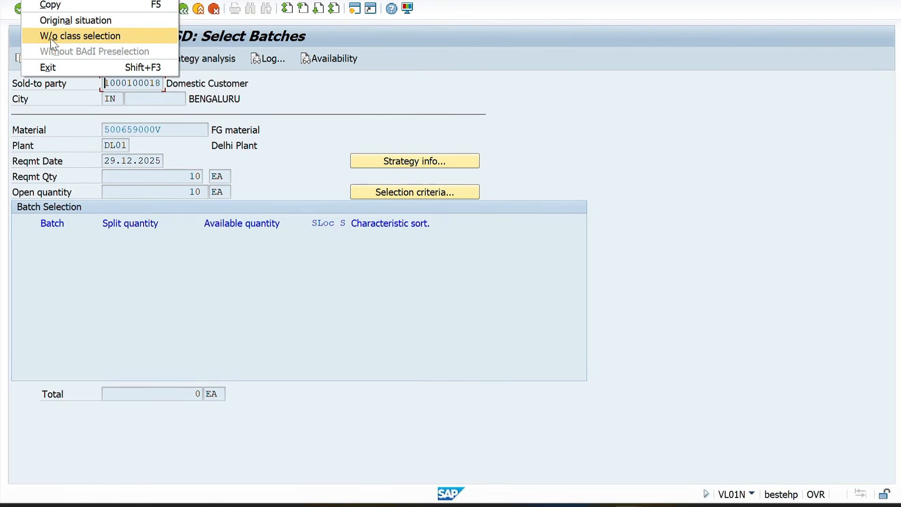
left_click(51, 38)
left_click(30, 58)
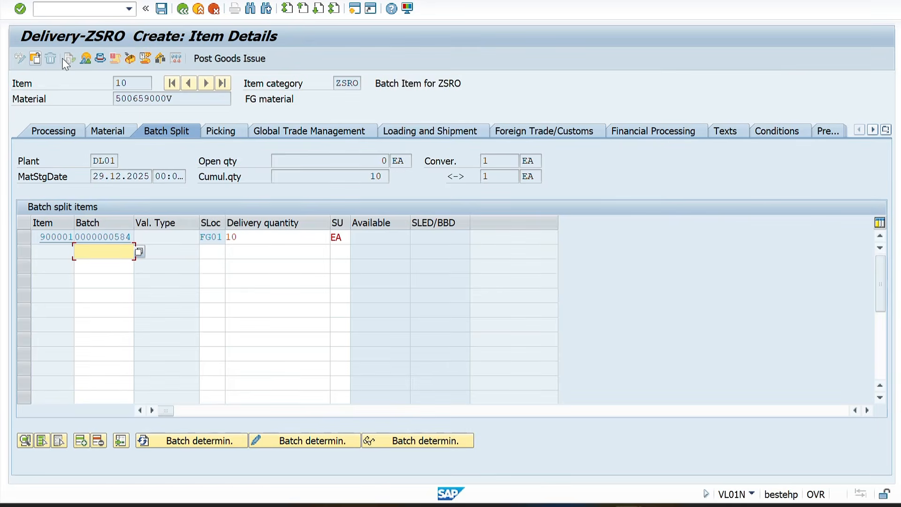
left_click(183, 9)
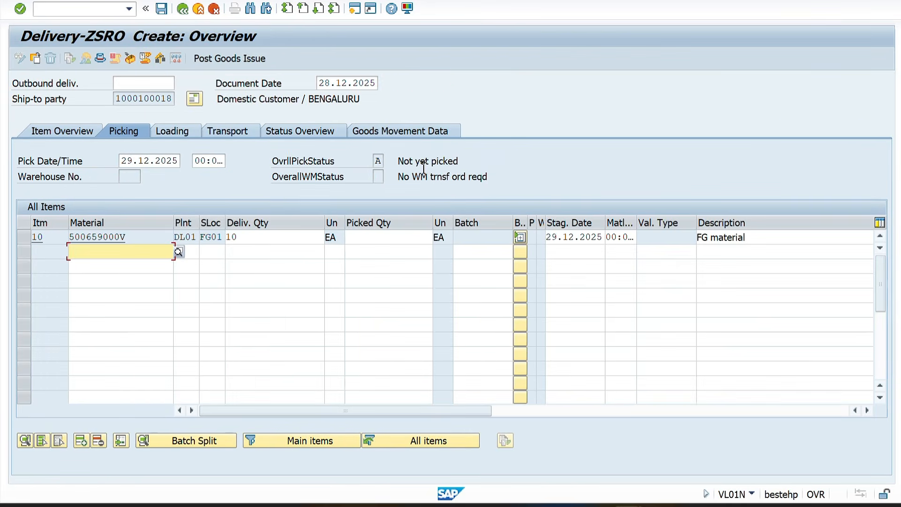
- Enter a picked quantity of 10 for item 10's batch split line and save the delivery
left_click(520, 237)
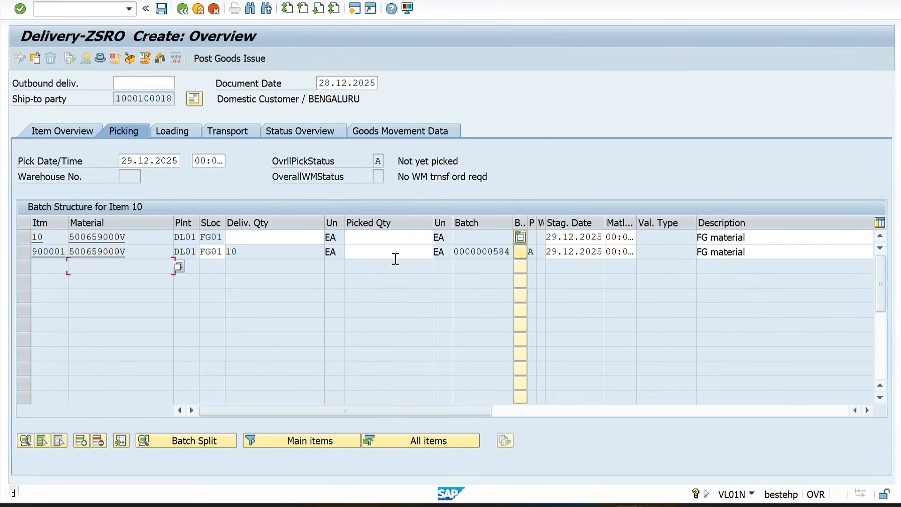
left_click(389, 259)
type("10")
key("Return")
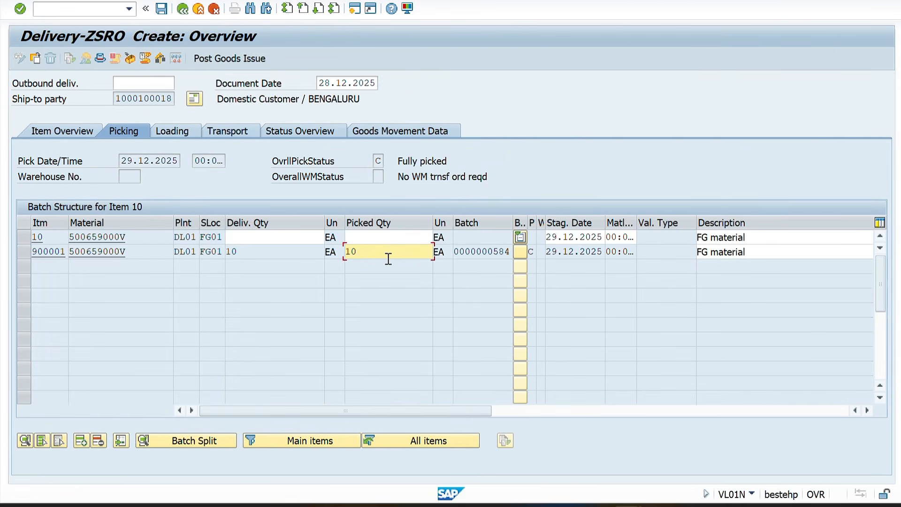
left_click(162, 8)
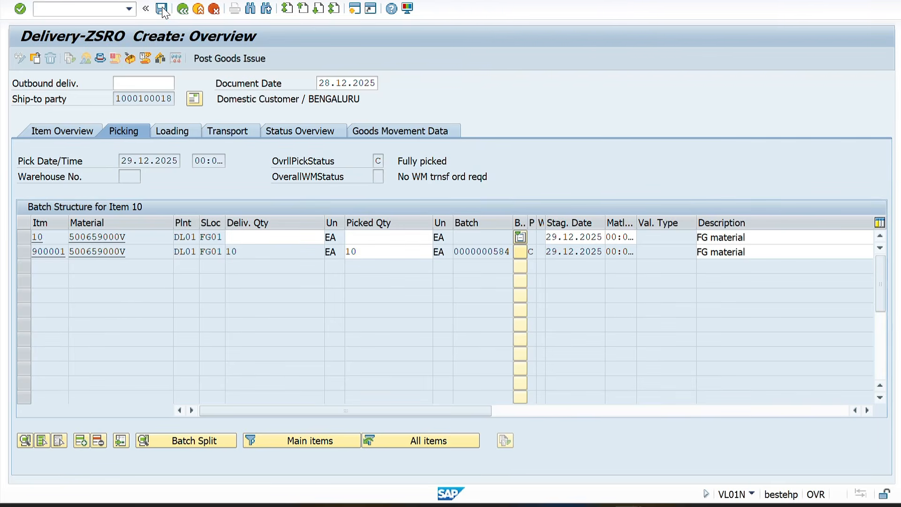
- Post goods issue for the saved outbound delivery in VL02N
left_click(67, 8)
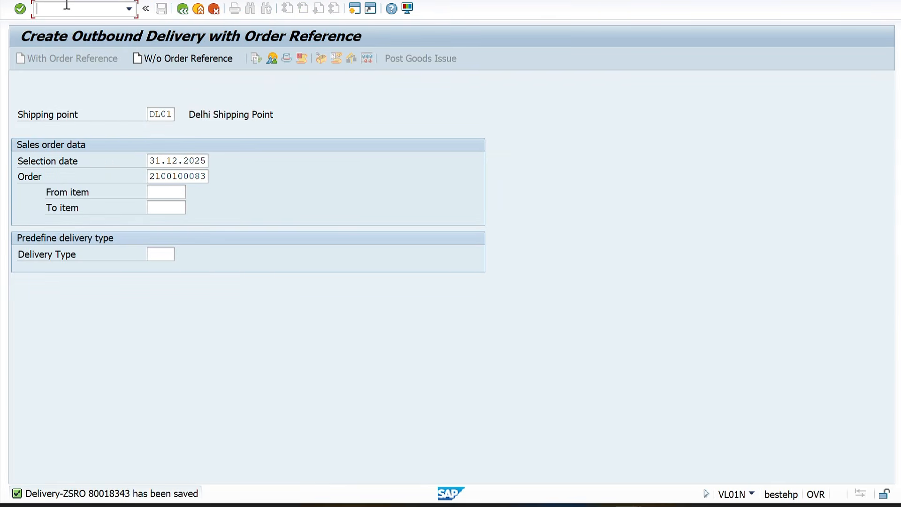
type("/NVL02N")
key("Return")
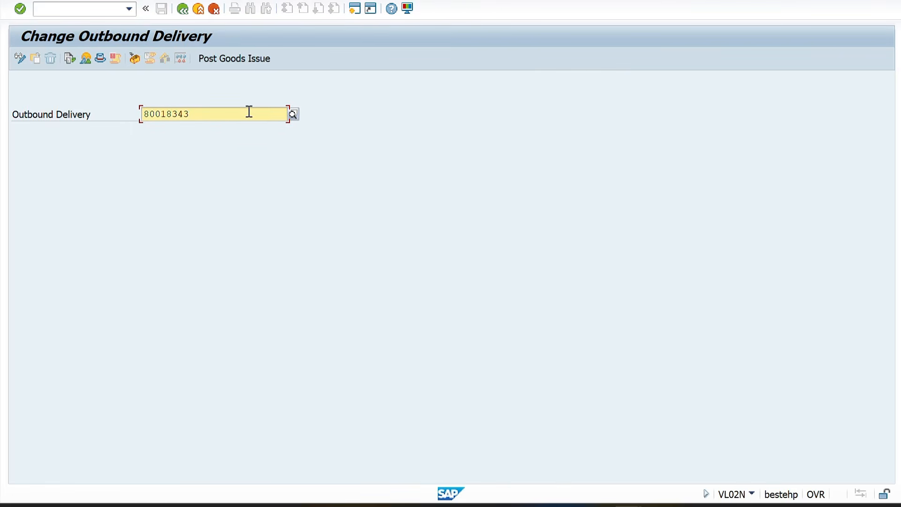
left_click(218, 59)
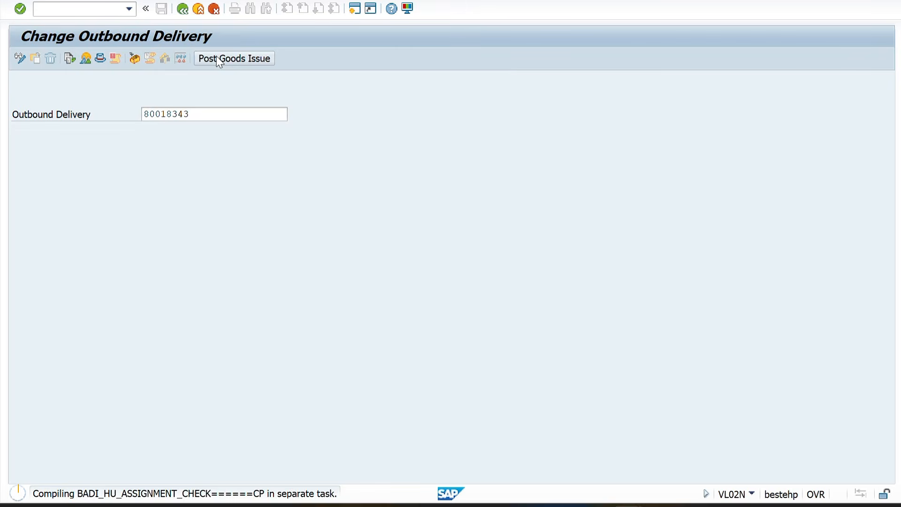
- Create the billing document for the delivery in VF01 with billing date 03.01.2026
left_click(63, 8)
type("/NVF0")
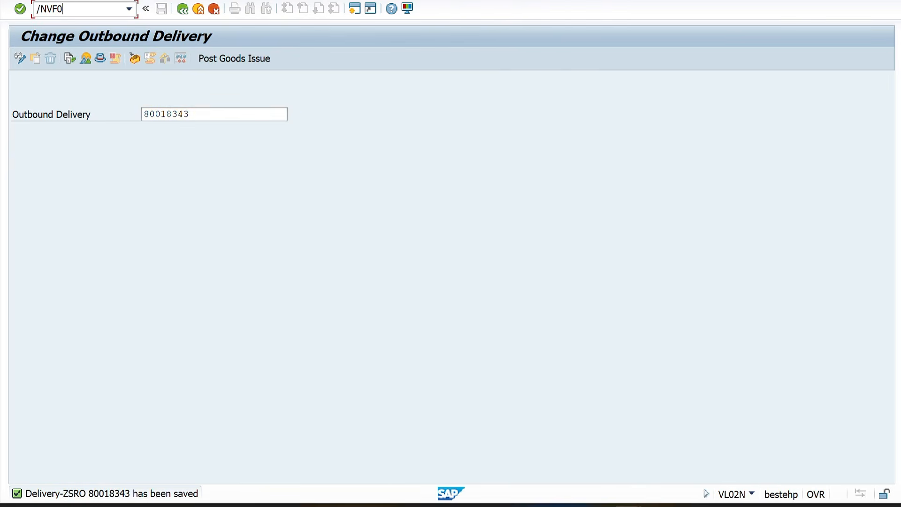
type("1")
key("Return")
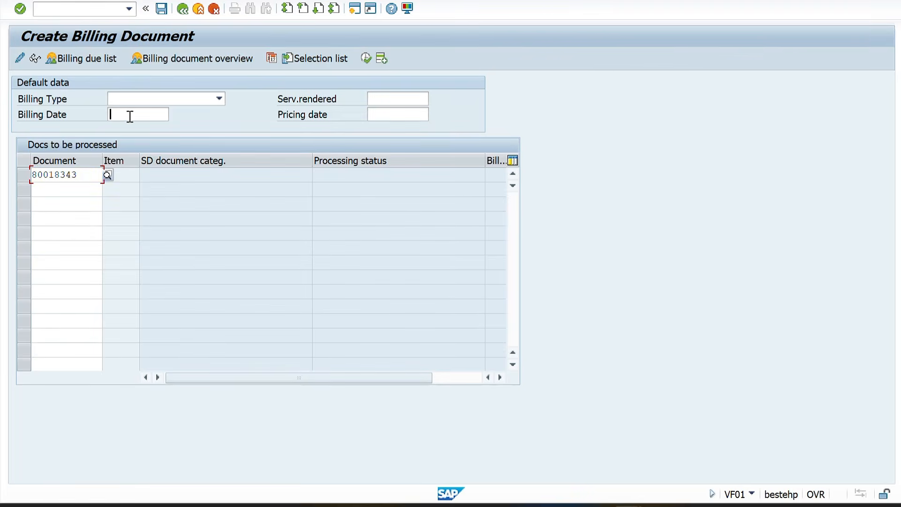
left_click(130, 116)
type("03")
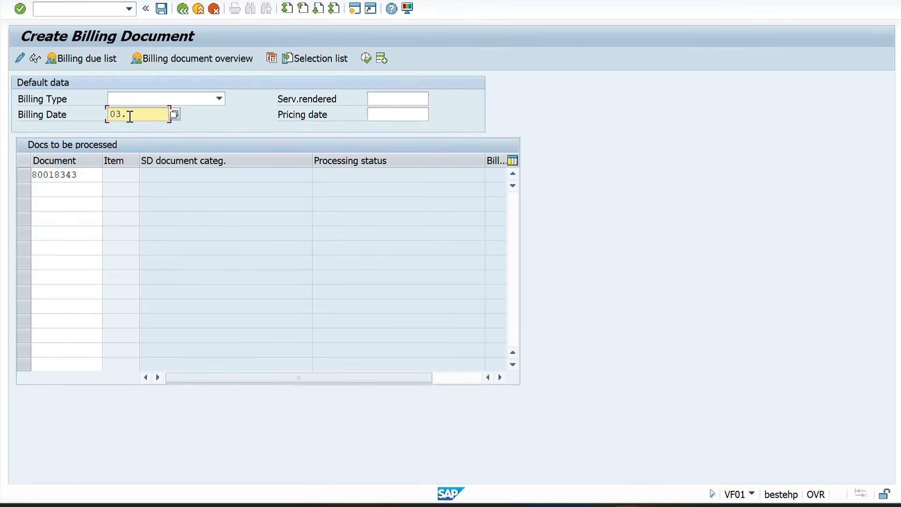
type(".01.2026")
key("Return")
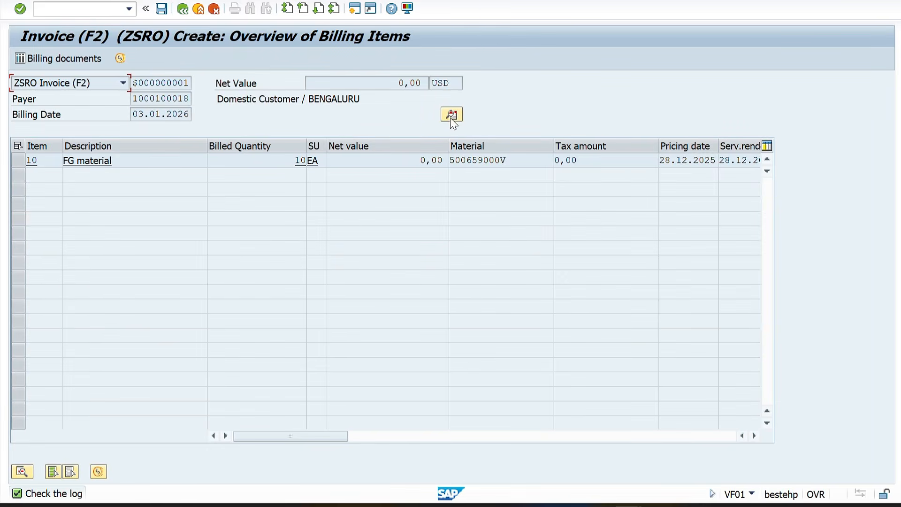
- Examine the accounting exchange rate in the invoice header and compare it with the OB08 entry valid from 03.01.2026
left_click(452, 114)
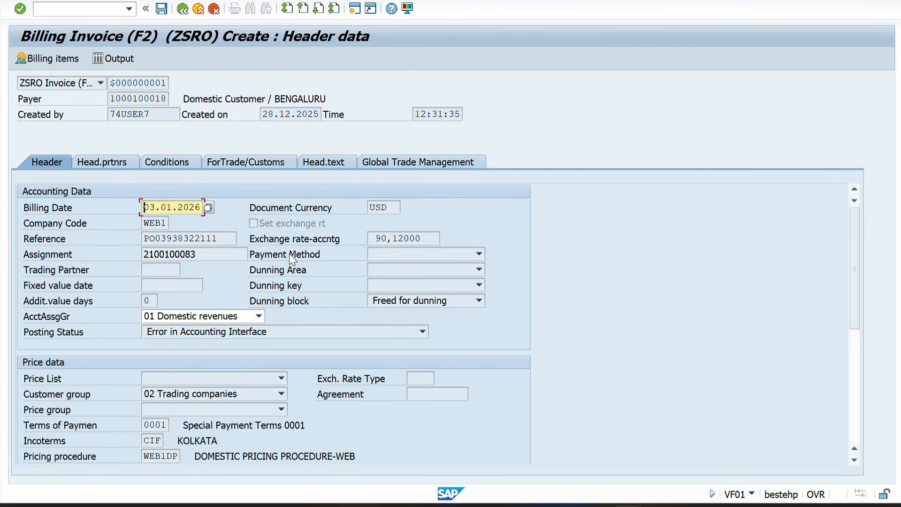
left_click_drag(429, 240, 381, 239)
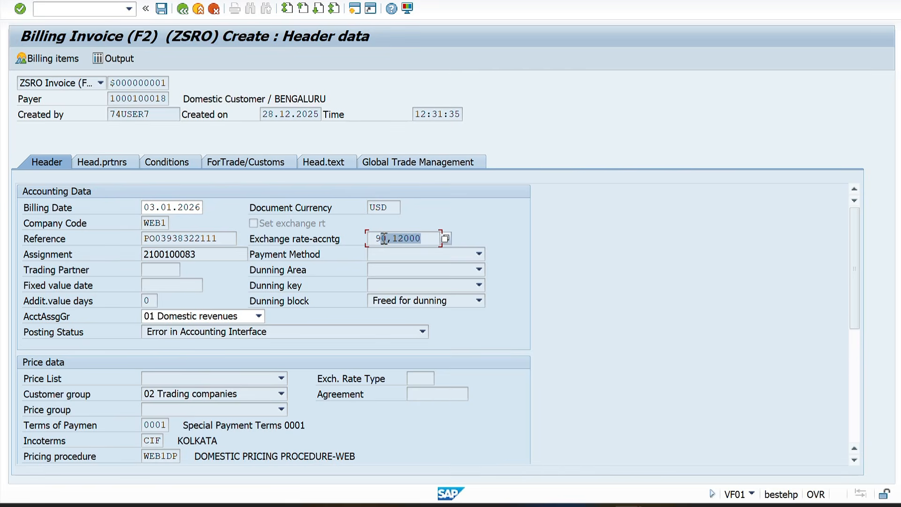
key("alt+Tab")
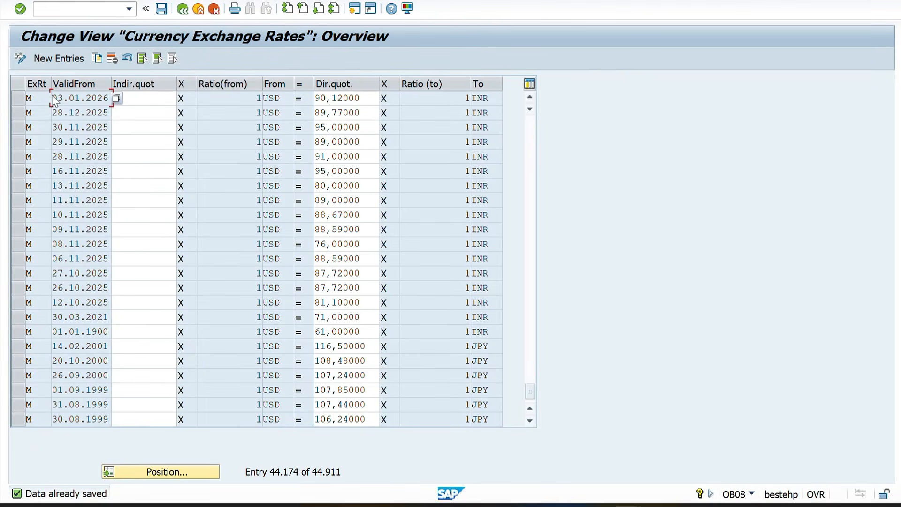
key("alt+Tab")
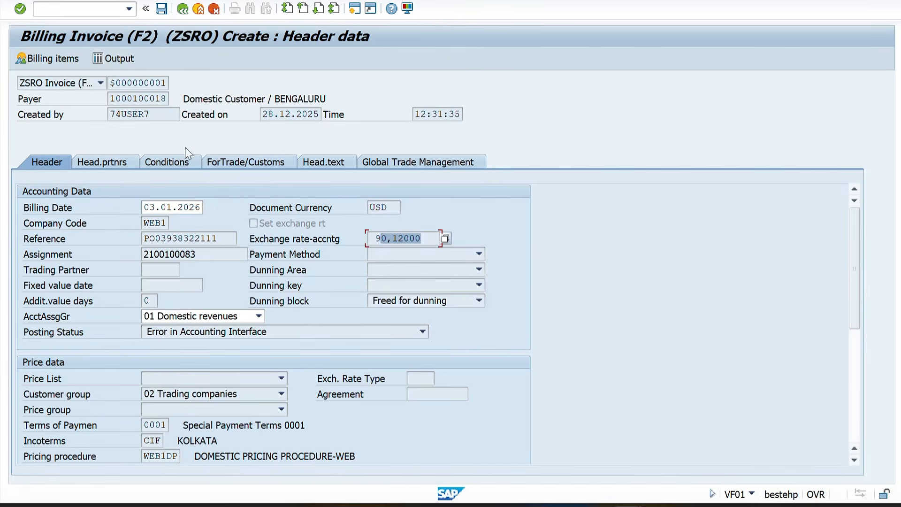
- Compare the invoice's creation date with the USD to INR rate valid from 28.12.2025 in OB08
left_click(376, 238)
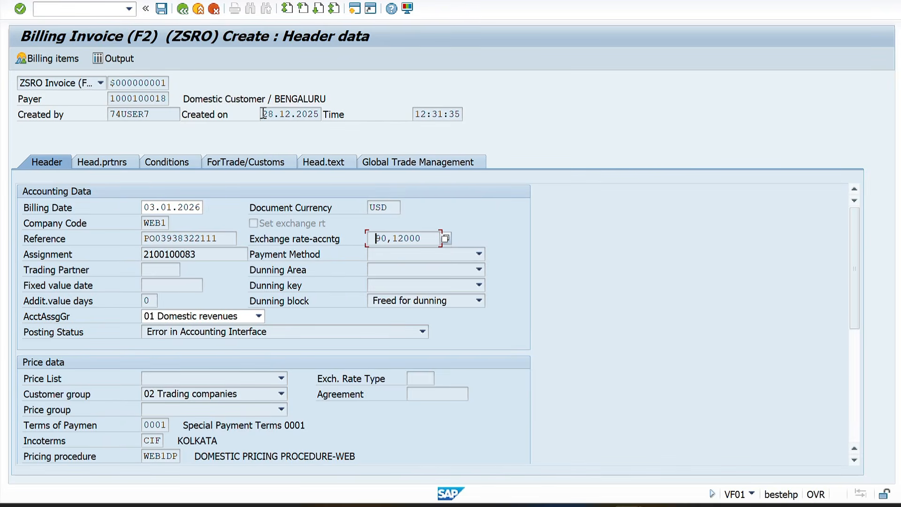
left_click_drag(264, 114, 328, 114)
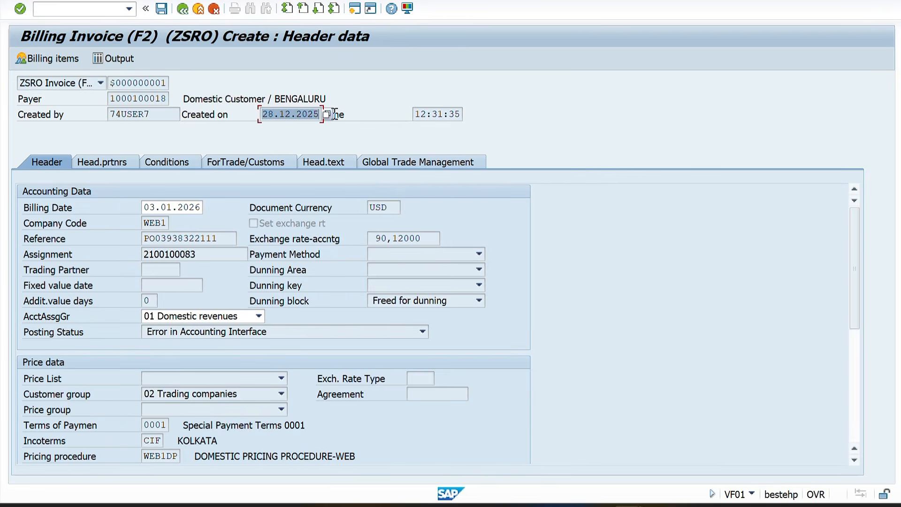
key("alt+Tab")
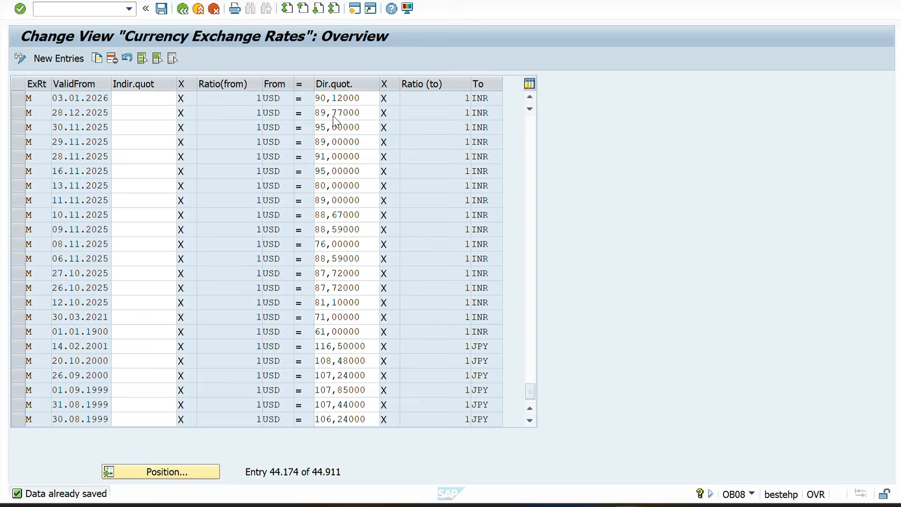
left_click(26, 112)
left_click_drag(365, 113, 308, 114)
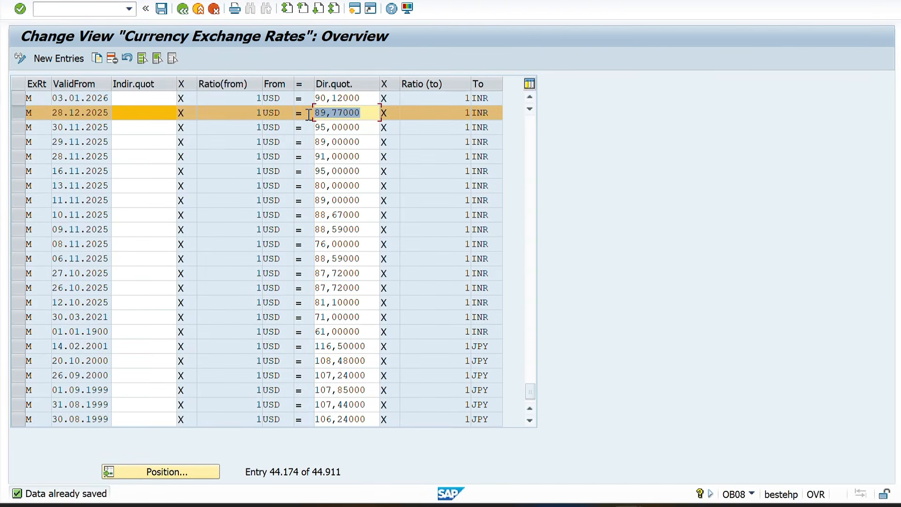
key("alt+Tab")
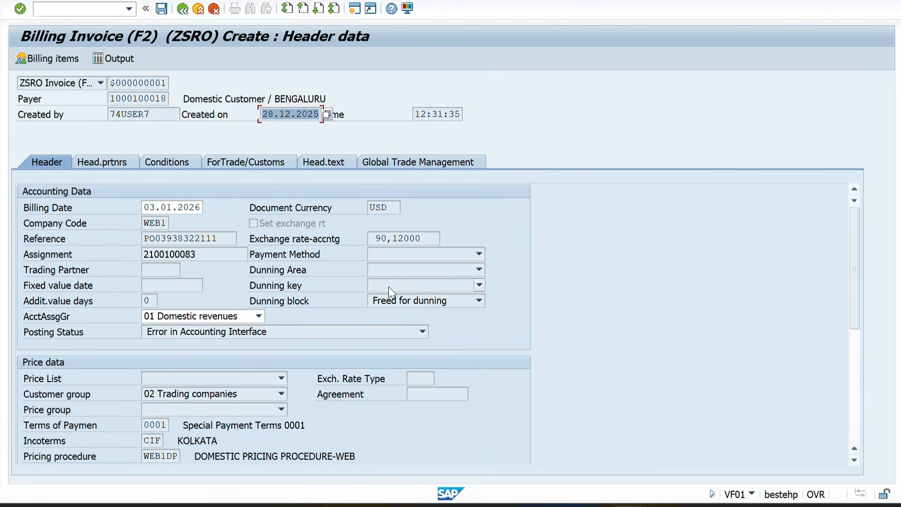
- Check the invoice's exchange rate and billing date against the newest USD to INR entry in OB08
left_click_drag(427, 238, 368, 245)
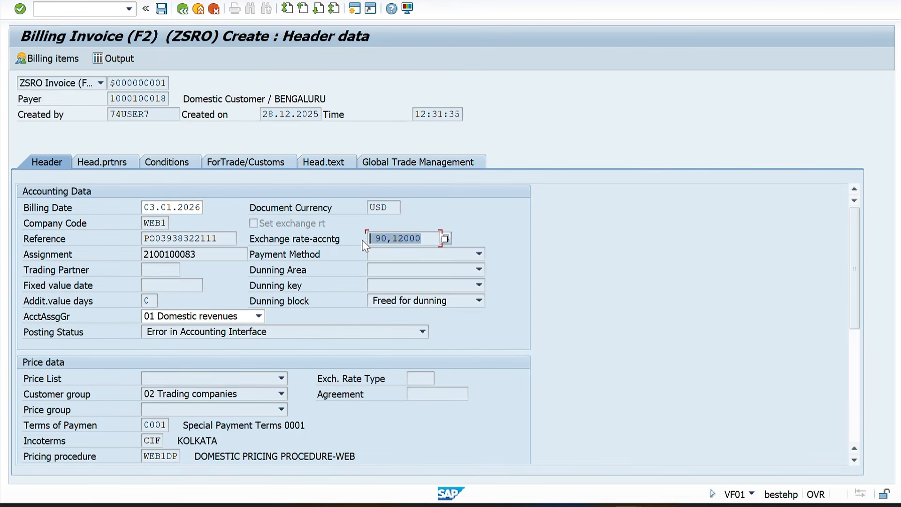
left_click_drag(145, 207, 202, 212)
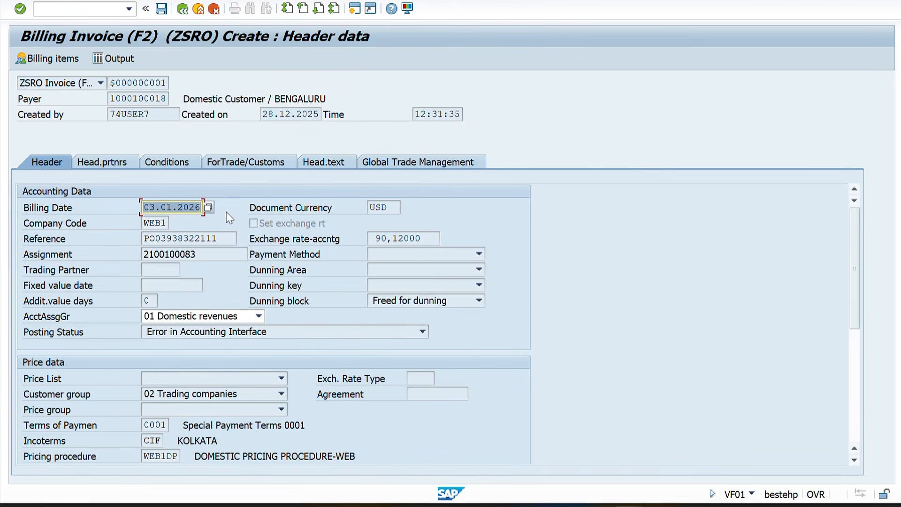
key("alt+Tab")
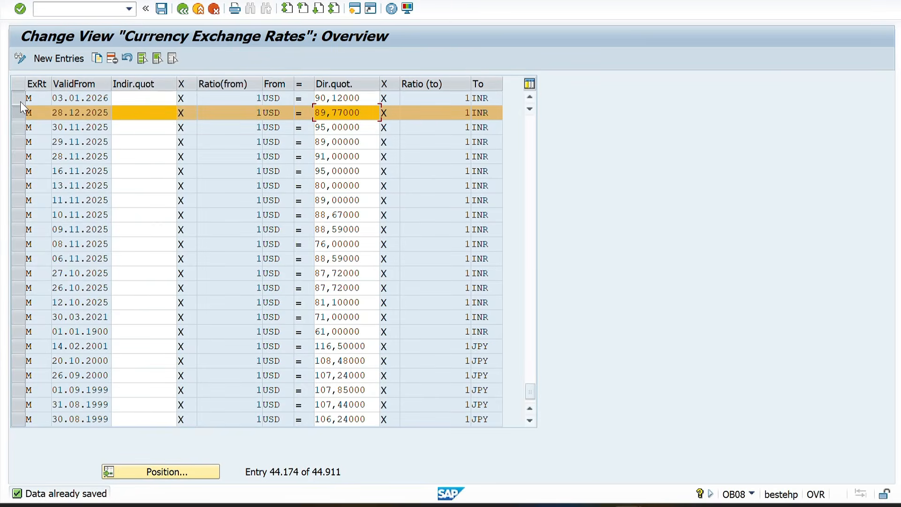
left_click(21, 102)
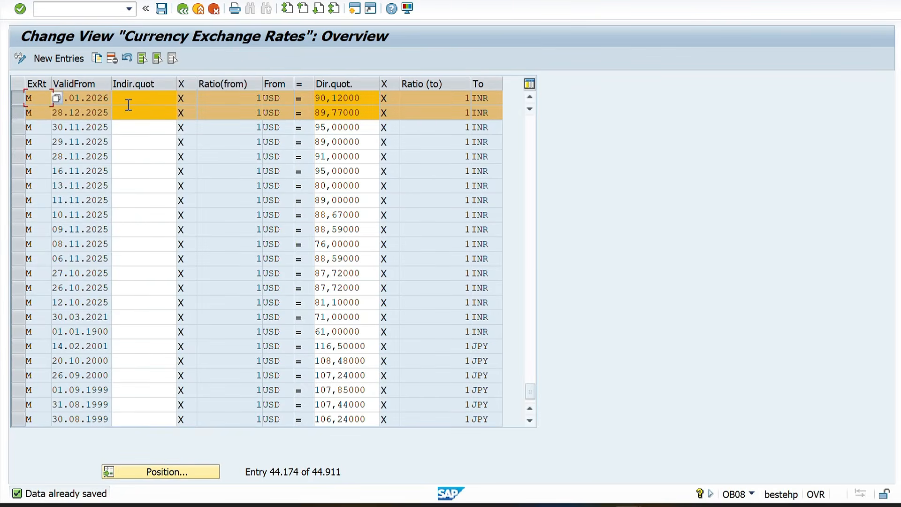
key("alt+Tab")
left_click_drag(436, 238, 375, 239)
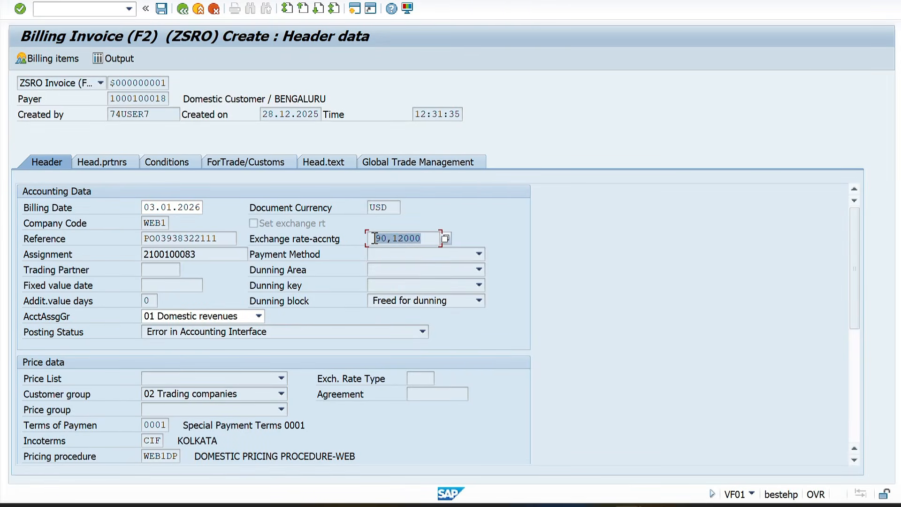
left_click_drag(142, 208, 224, 194)
- Open the delivery-to-billing copy control VTFL in a new session
left_click(53, 10)
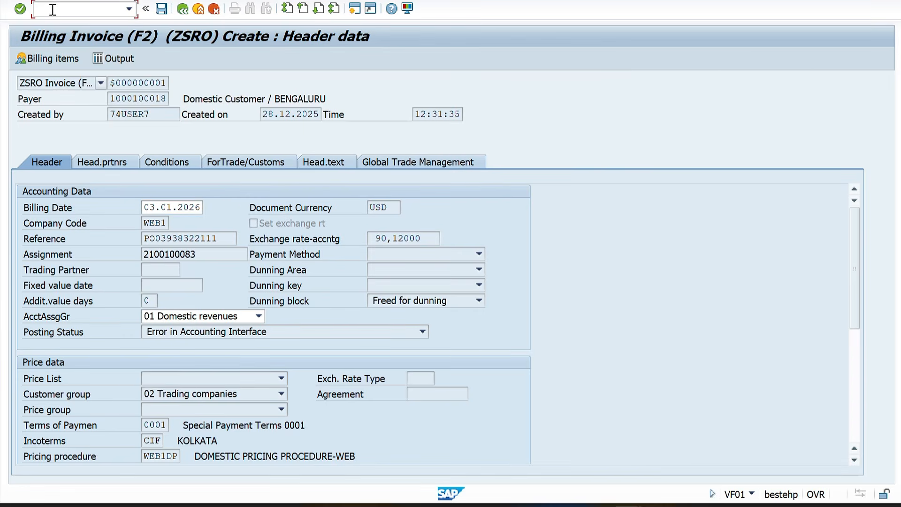
type("/OVTF")
key("Return")
left_click(57, 11)
type("/OVF03")
key("Return")
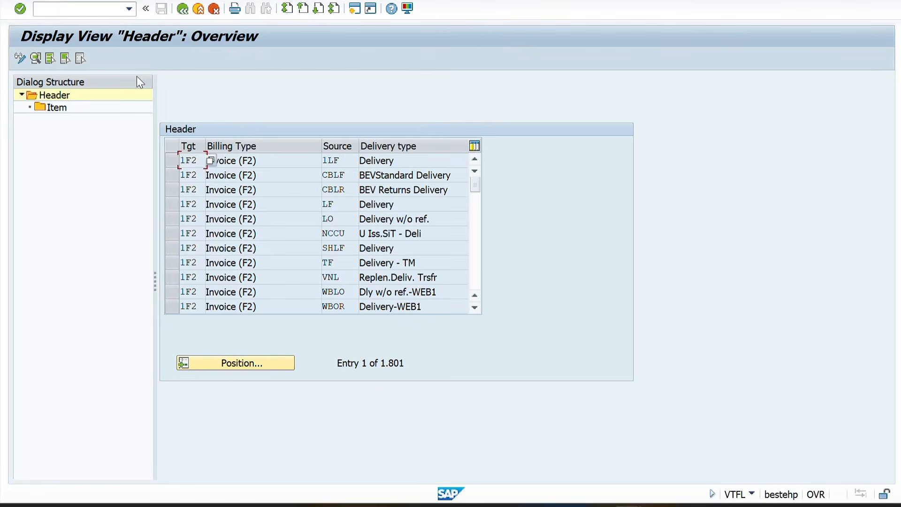
- Position the copy control header list on billing type ZSRO and delivery type ZSRO
left_click(208, 363)
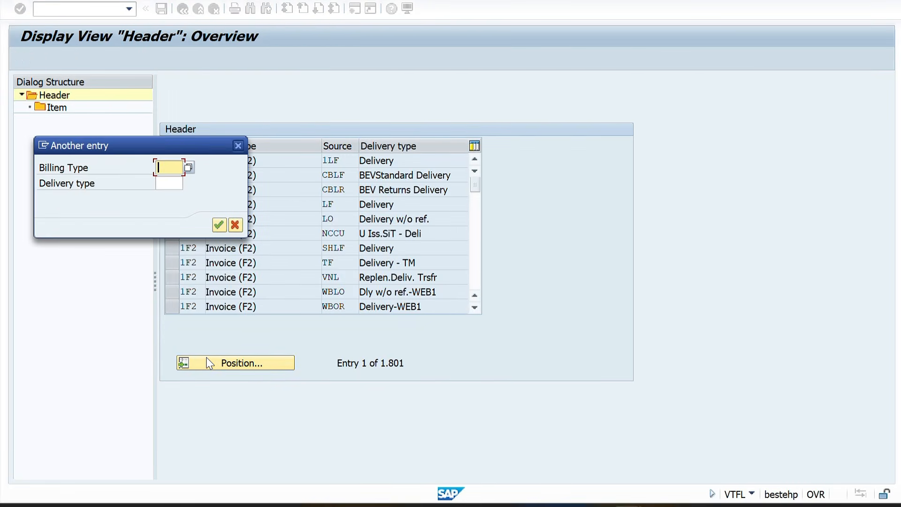
type("ZSRO")
key("Tab")
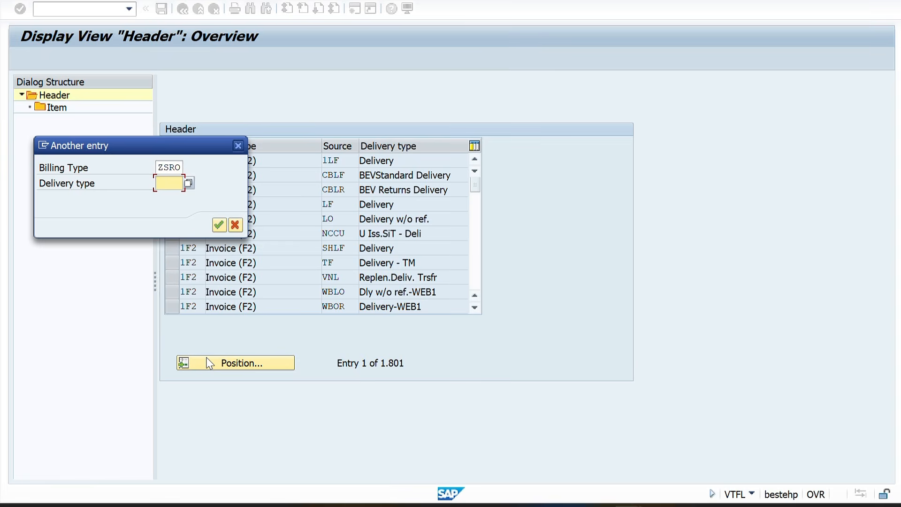
type("ZSRO")
key("Return")
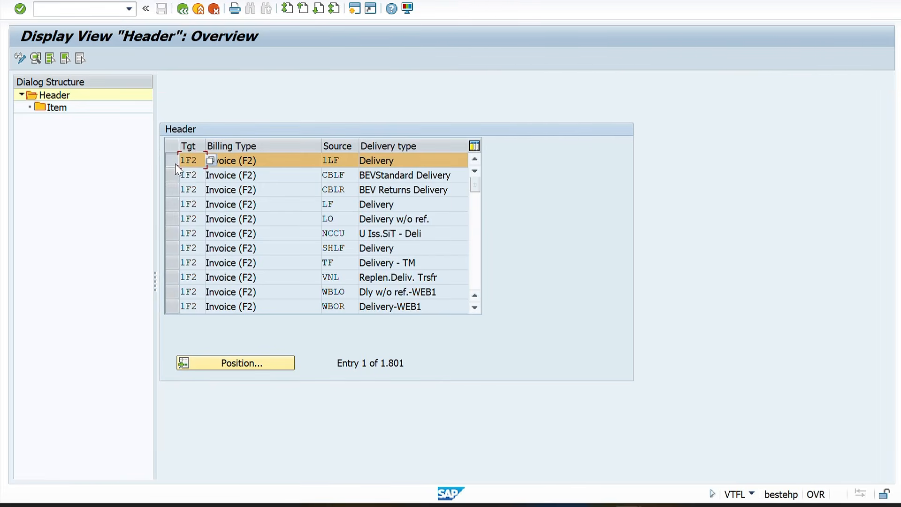
- Open the item-level copy control for billing type ZSRO from delivery type ZSRO and position the list on item category ZSRO
left_click(174, 164)
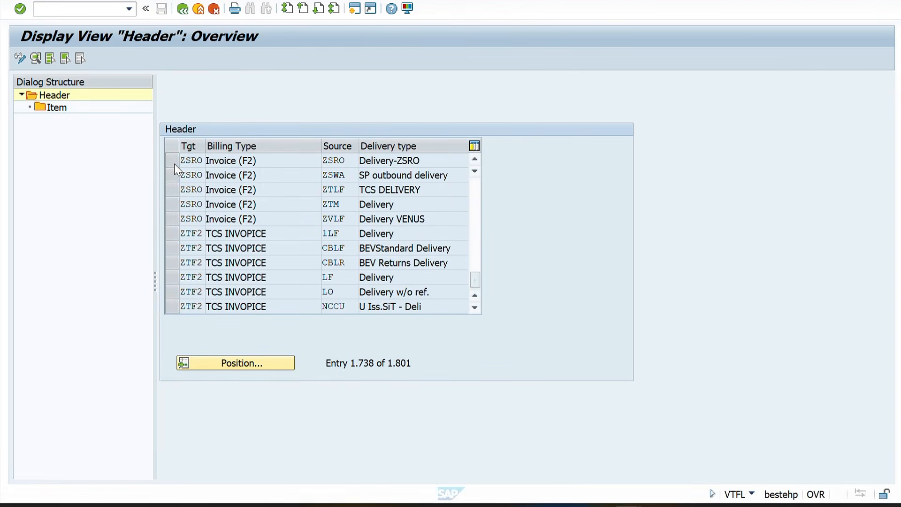
left_click(175, 164)
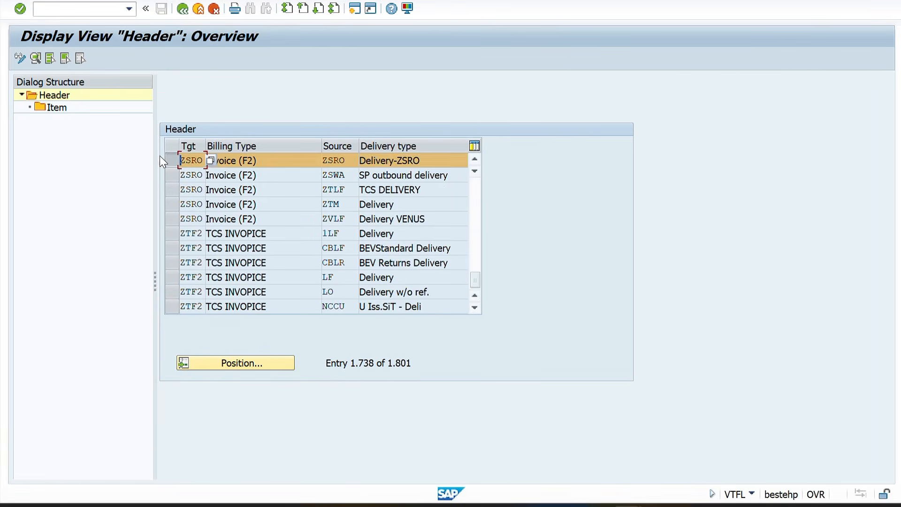
double_click(56, 107)
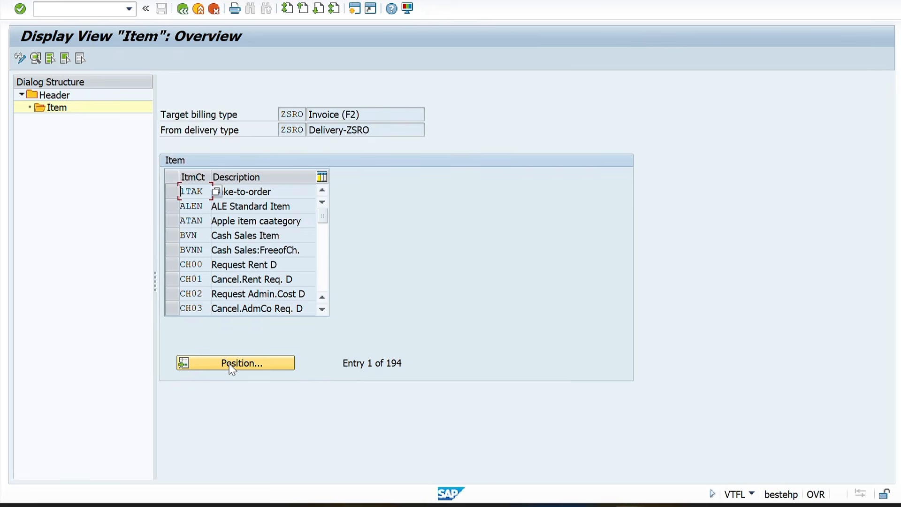
left_click(235, 367)
type("ZSRO")
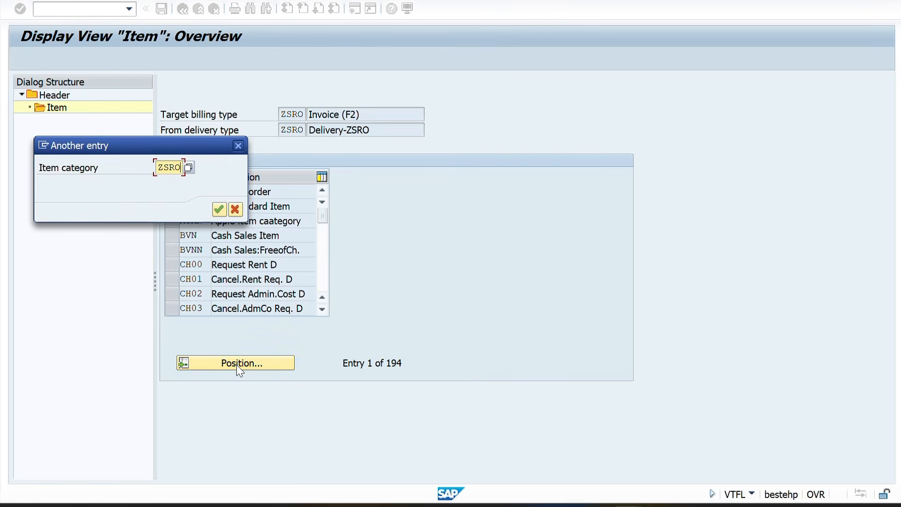
key("Return")
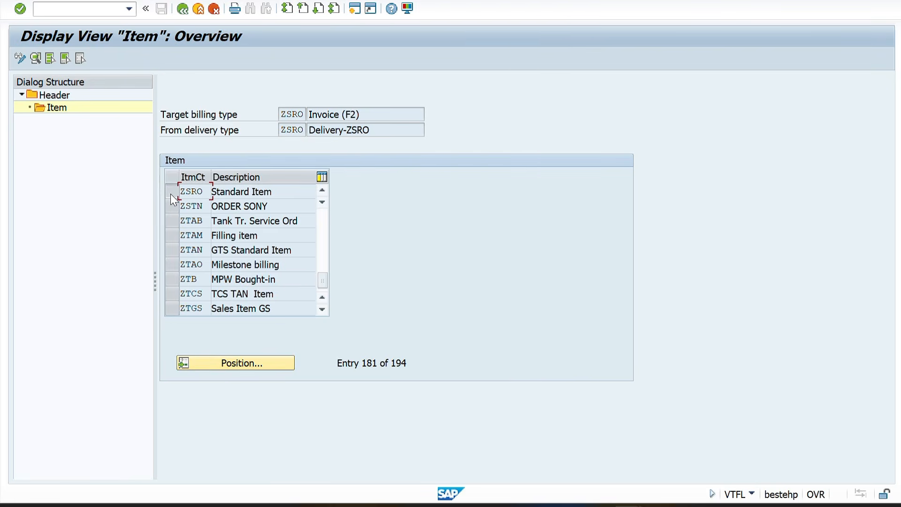
- Switch the item copy control to change mode and open the details of item category ZSRO
left_click(170, 193)
key("ctrl+F1")
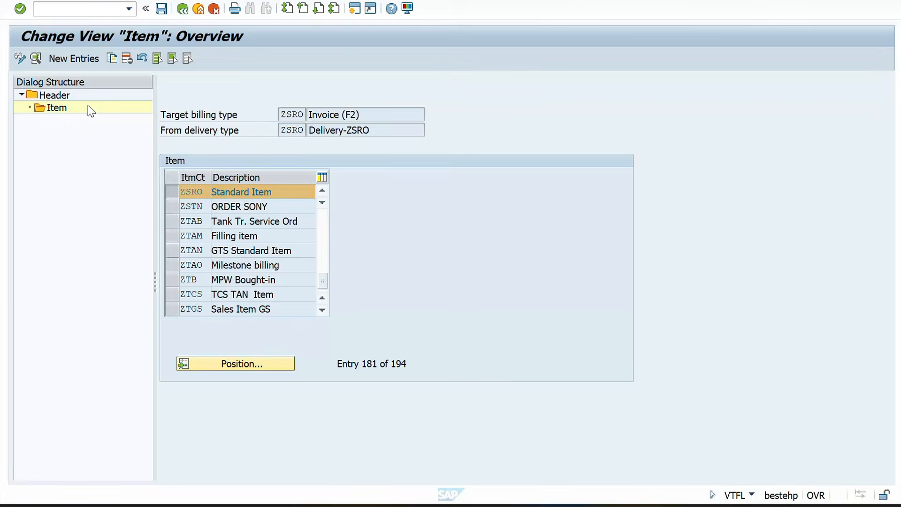
left_click(34, 59)
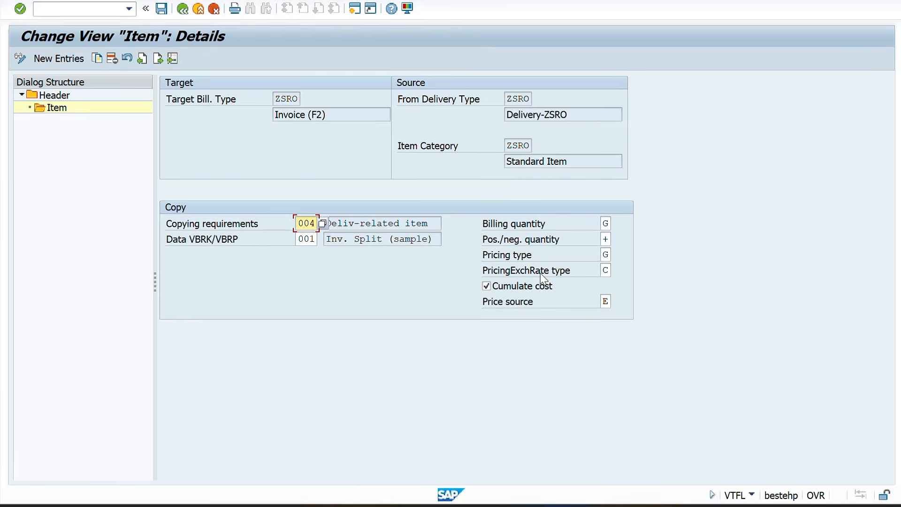
- Review the possible PricingExchRate type values and highlight option C, exchange rate determination according to billing date
left_click(607, 270)
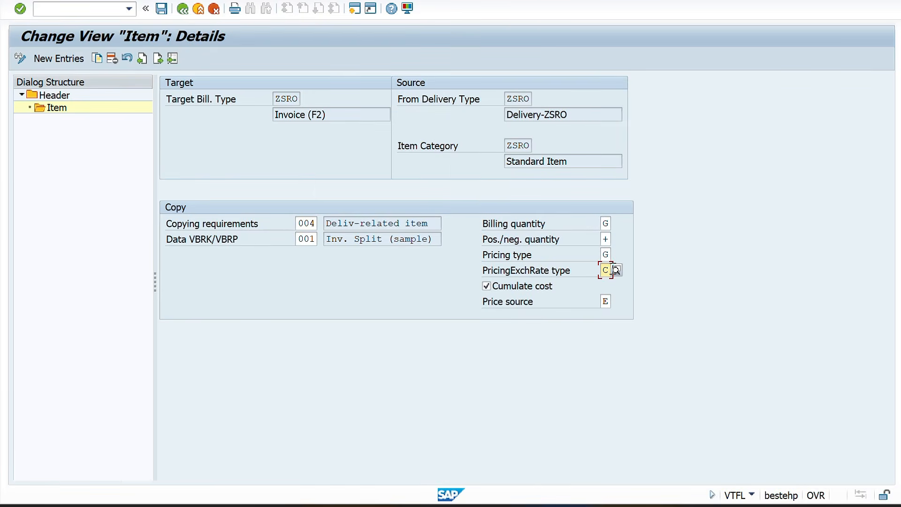
left_click(617, 270)
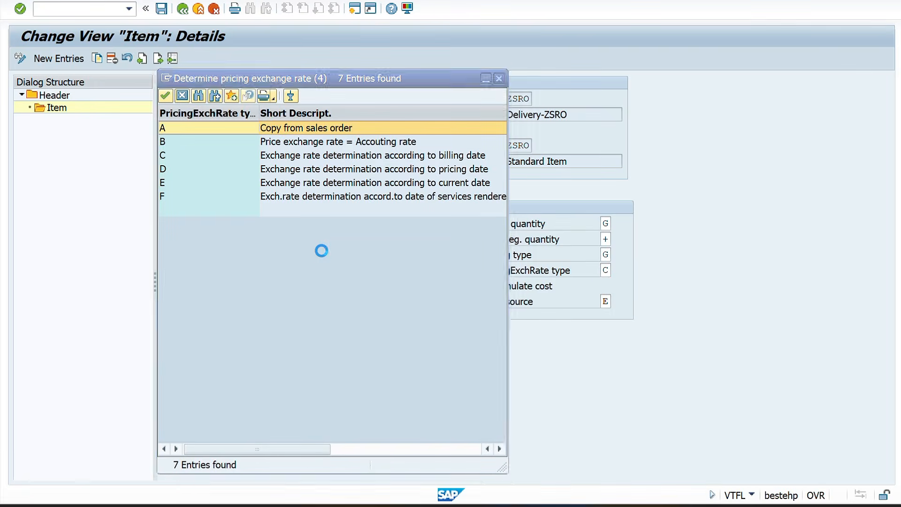
left_click(275, 157)
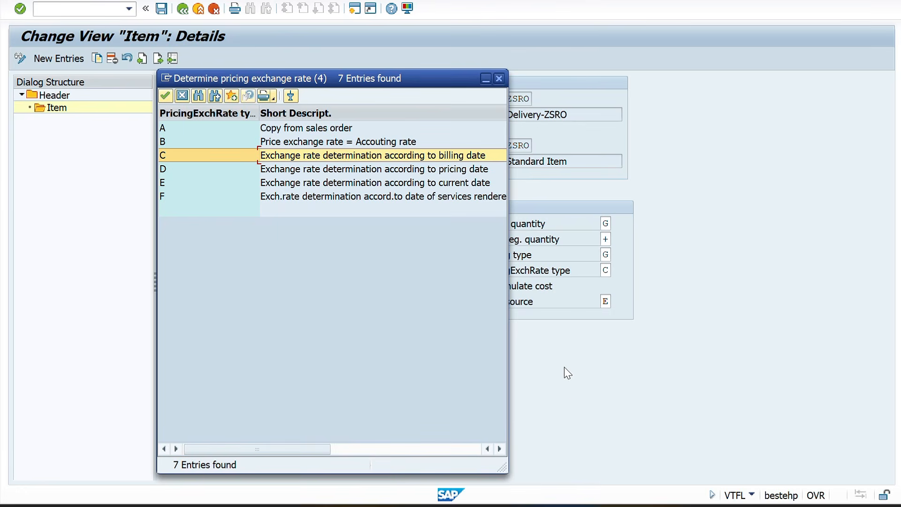
- Switch to the free SAP Easy Access session and start billing document creation with VF01
mouse_move(658, 506)
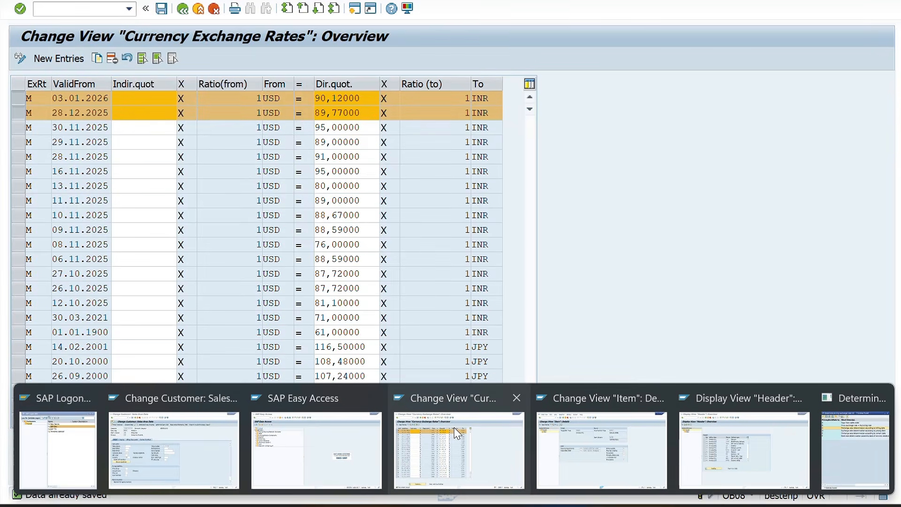
left_click(310, 422)
type("vf01")
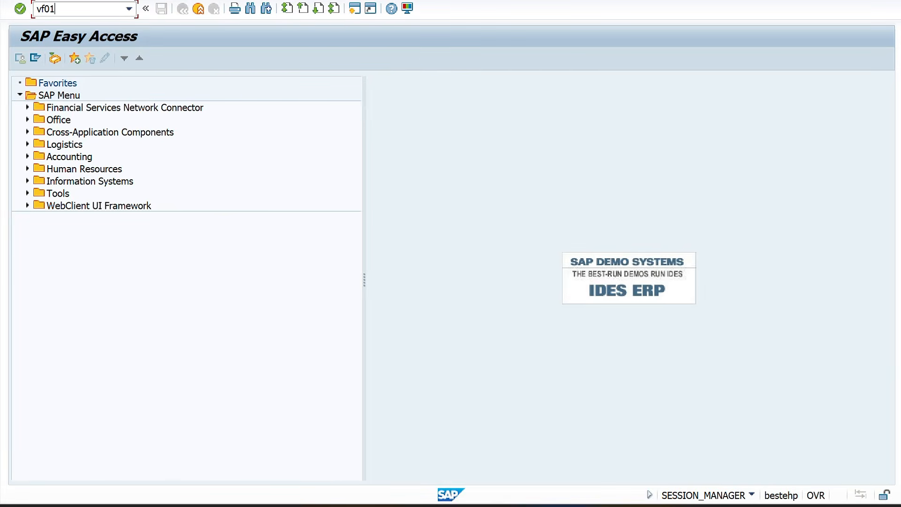
key("Return")
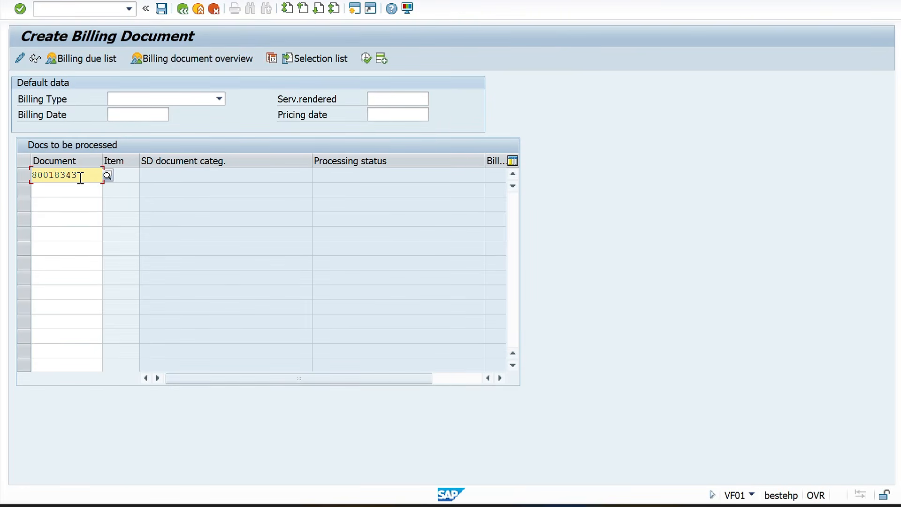
- Process the prefilled delivery, open the invoice header data, and check the billing date and accounting exchange rate
left_click_drag(80, 179, 23, 176)
key("Return")
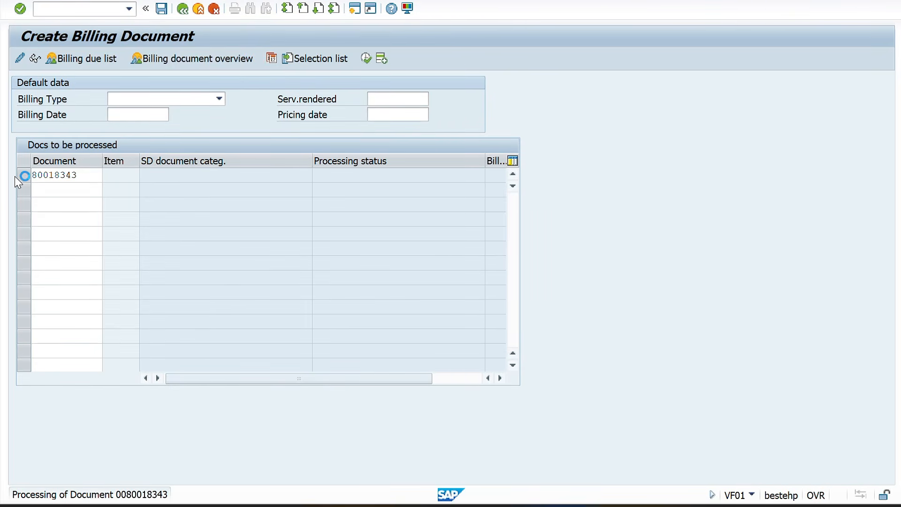
left_click(452, 115)
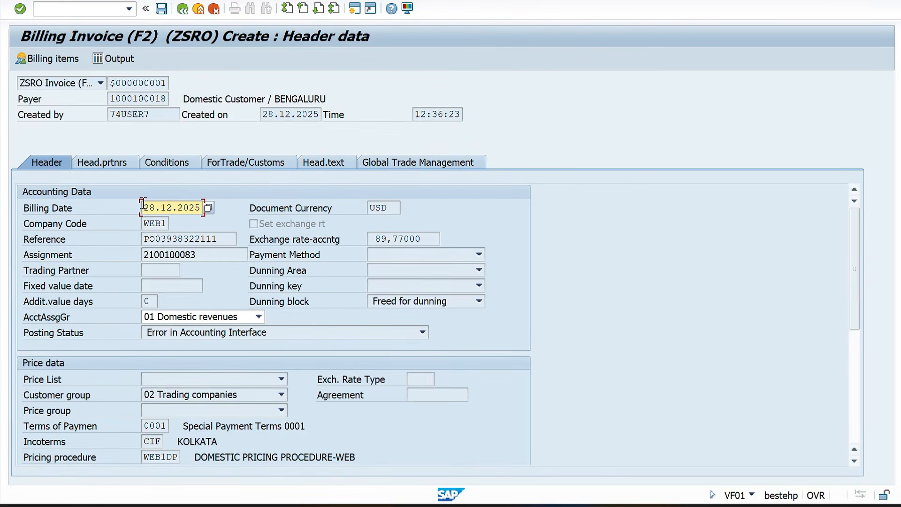
left_click_drag(142, 208, 210, 208)
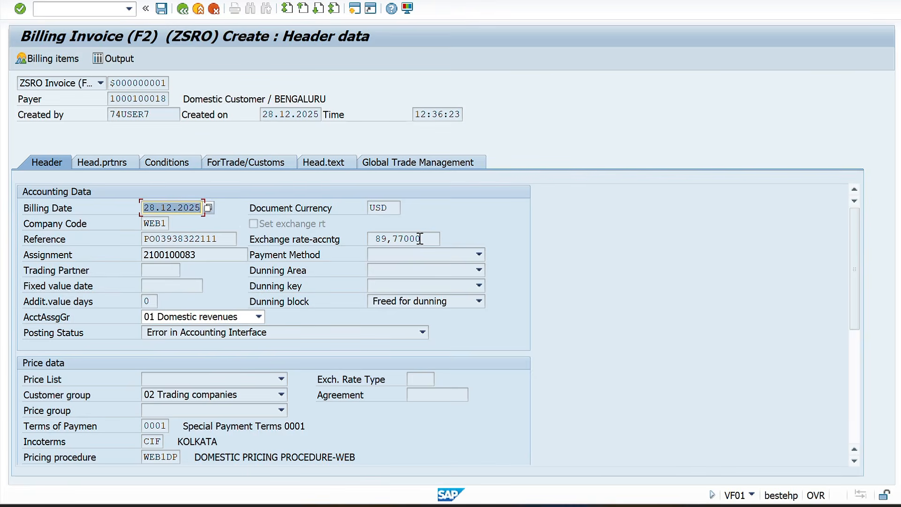
left_click_drag(424, 238, 362, 241)
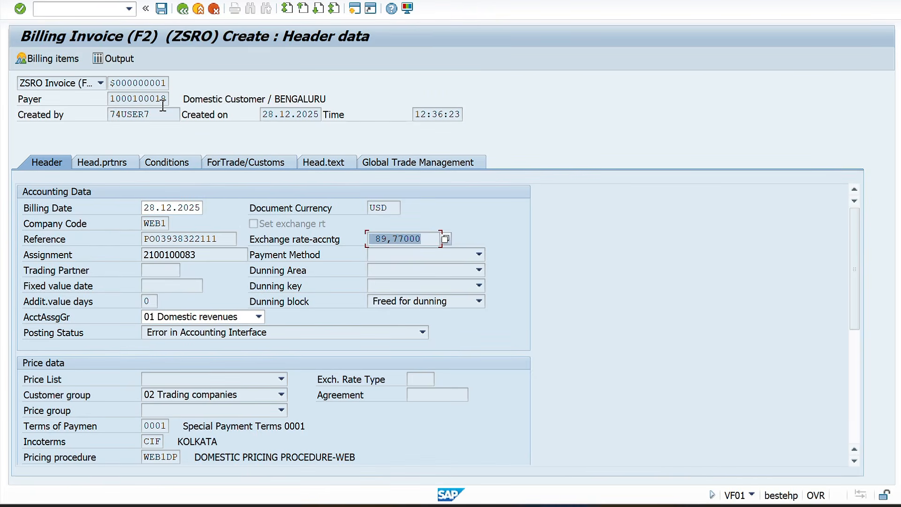
- Restart VF01 for the same delivery with billing date 03.01.2026 and open the invoice header data
left_click(44, 14)
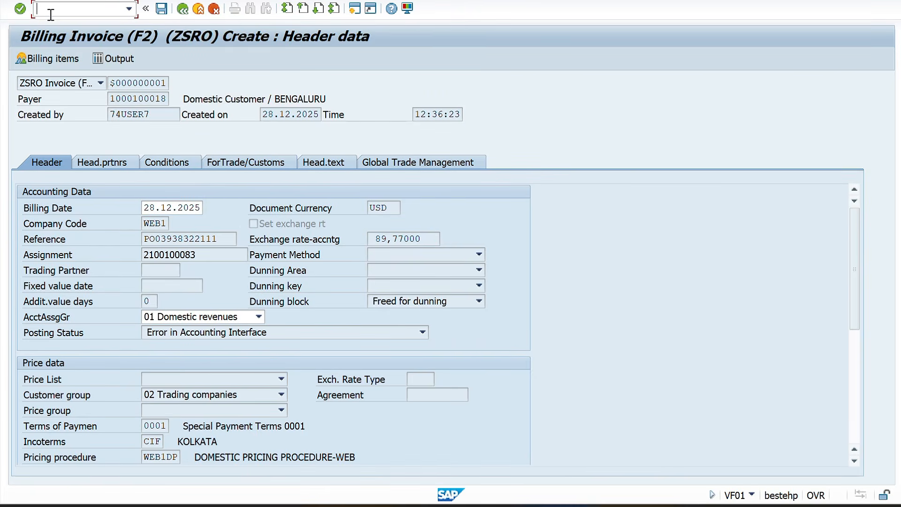
type("/nvf01")
key("Return")
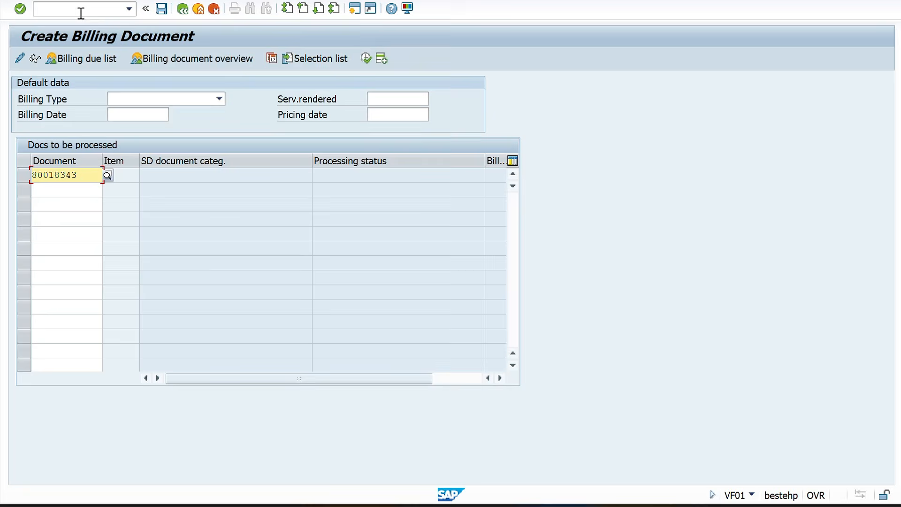
left_click(119, 115)
key("Down")
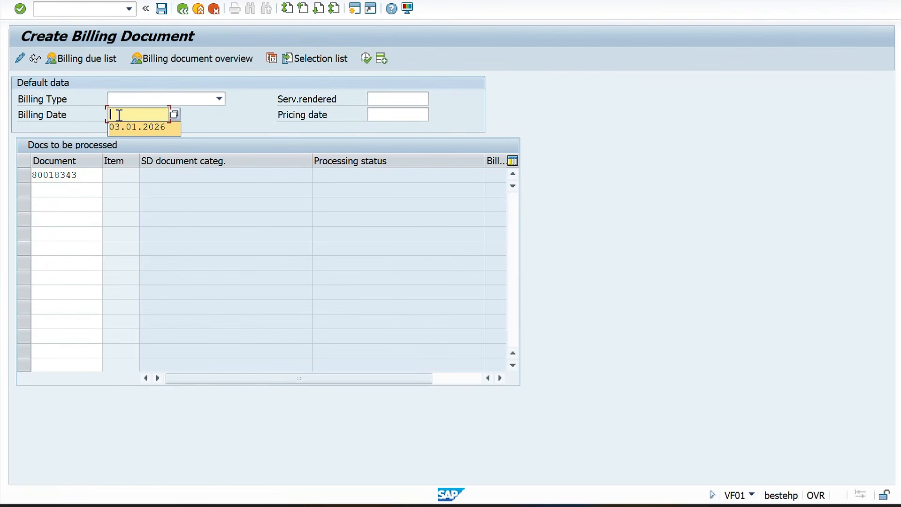
key("Return")
key("Return")
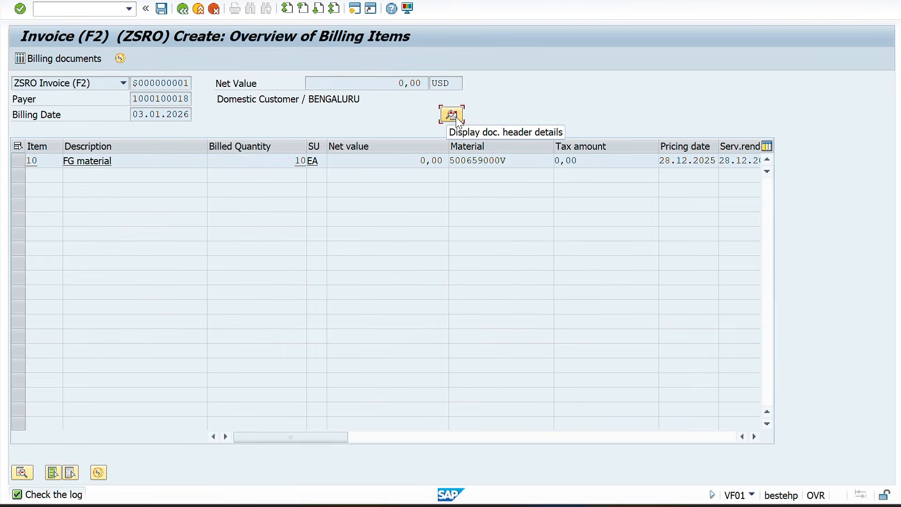
left_click(452, 115)
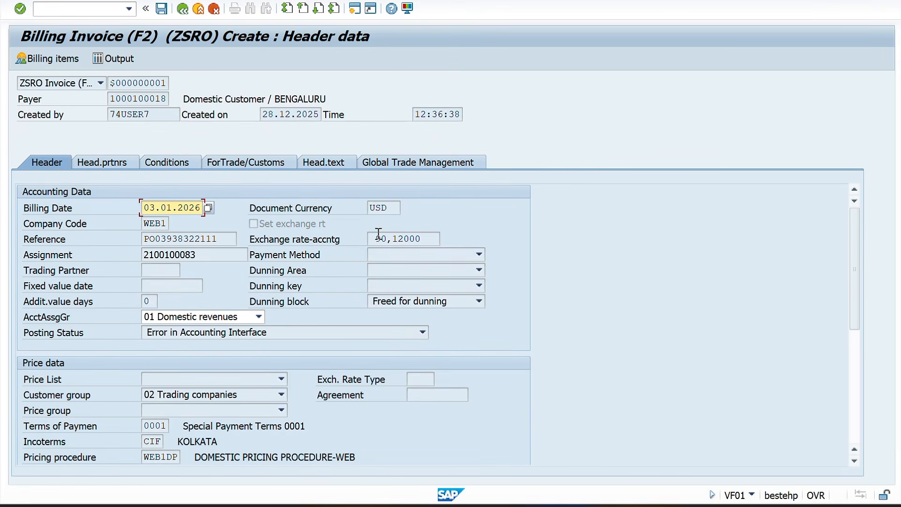
- Compare the accounting exchange rate in the new invoice header with its billing date
left_click_drag(376, 239, 429, 243)
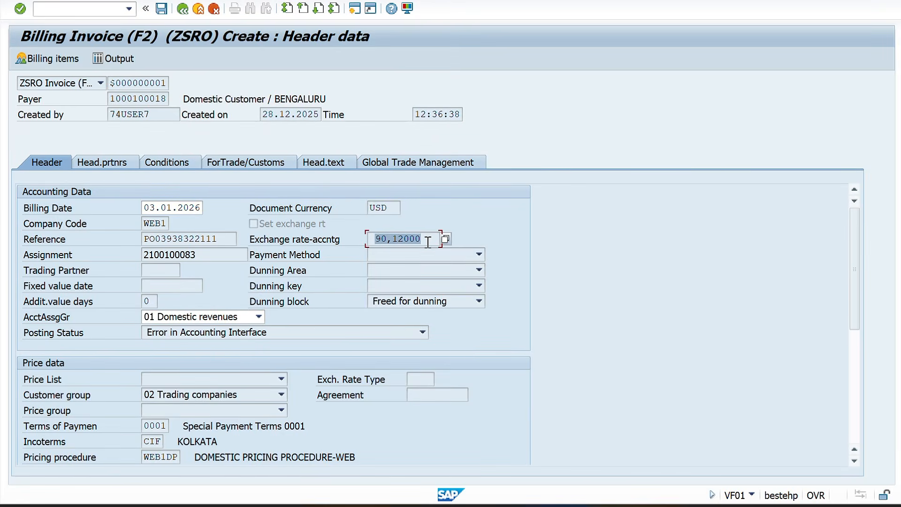
left_click(429, 243)
left_click(146, 207)
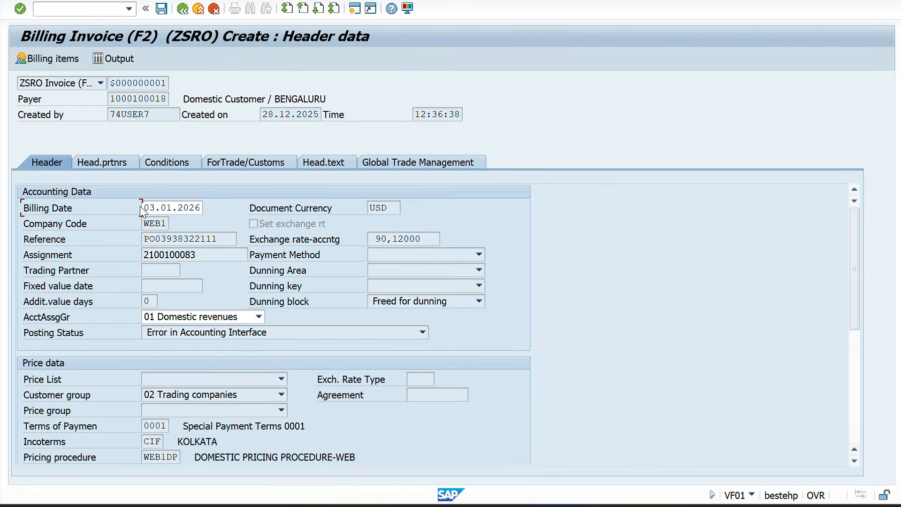
left_click_drag(145, 207, 203, 210)
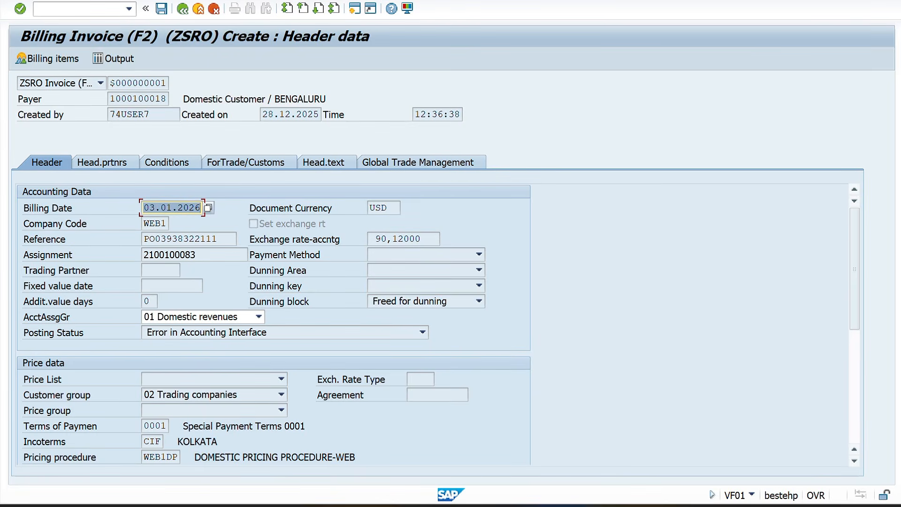
- Switch to the Excel workbook and review the exchange rate definition and INR rates on the Exchange rate sheet
mouse_move(566, 505)
left_click(548, 427)
left_click(352, 273)
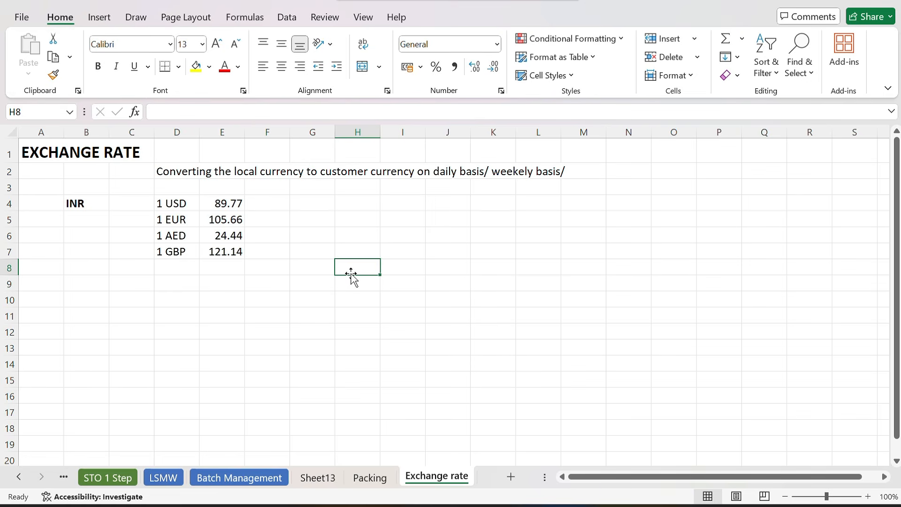
mouse_move(27, 149)
left_mouse_down()
mouse_move(555, 279)
mouse_move(576, 277)
left_mouse_up()
left_click(659, 224)
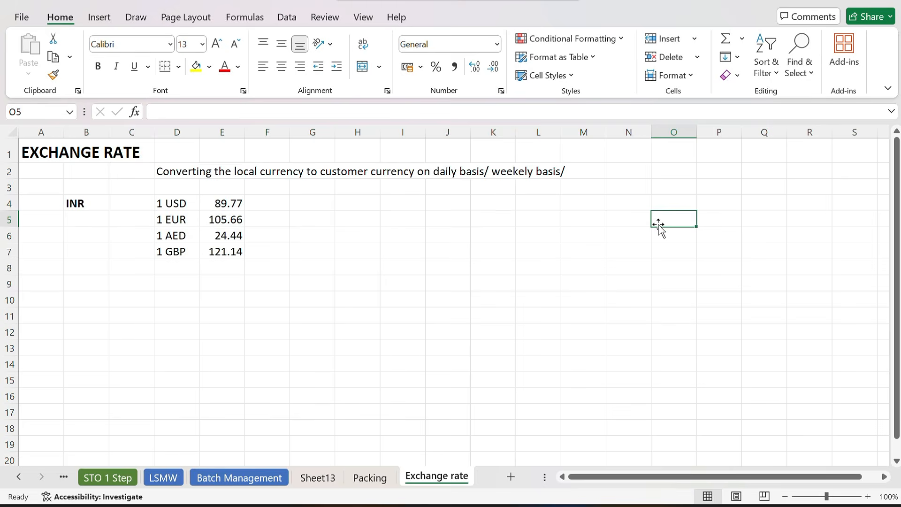